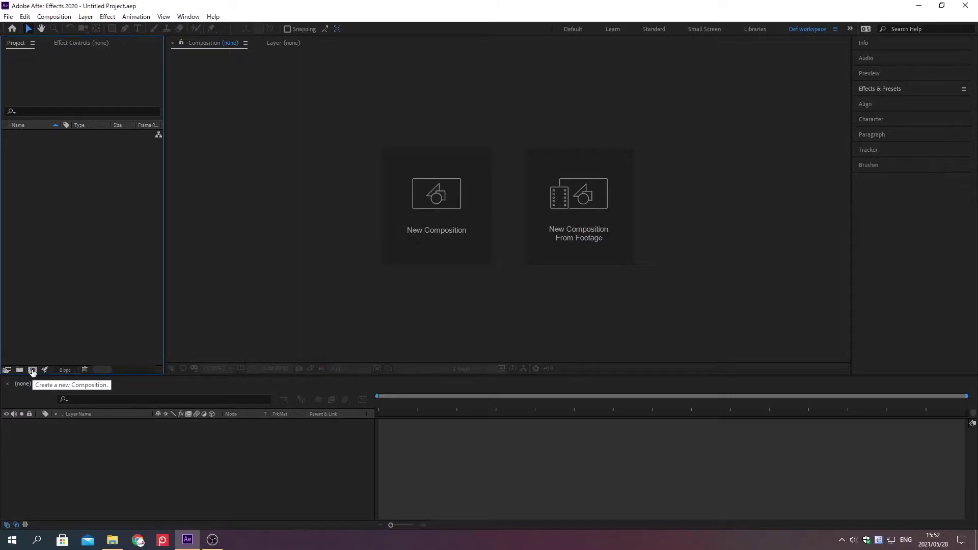
Step: Create a new composition named 'Pouring Milk' with a duration of 0;00;05;00
left_click(32, 370)
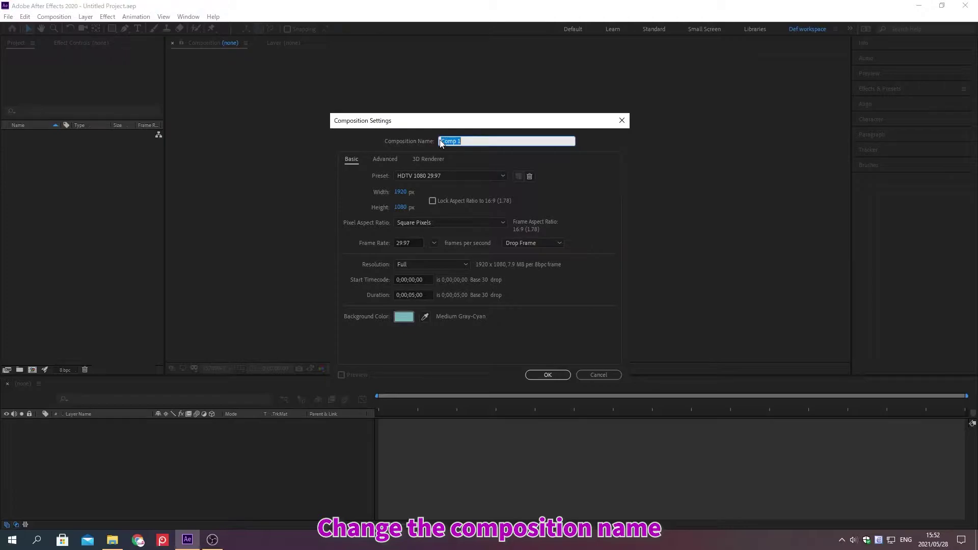
type("Pouring Milk")
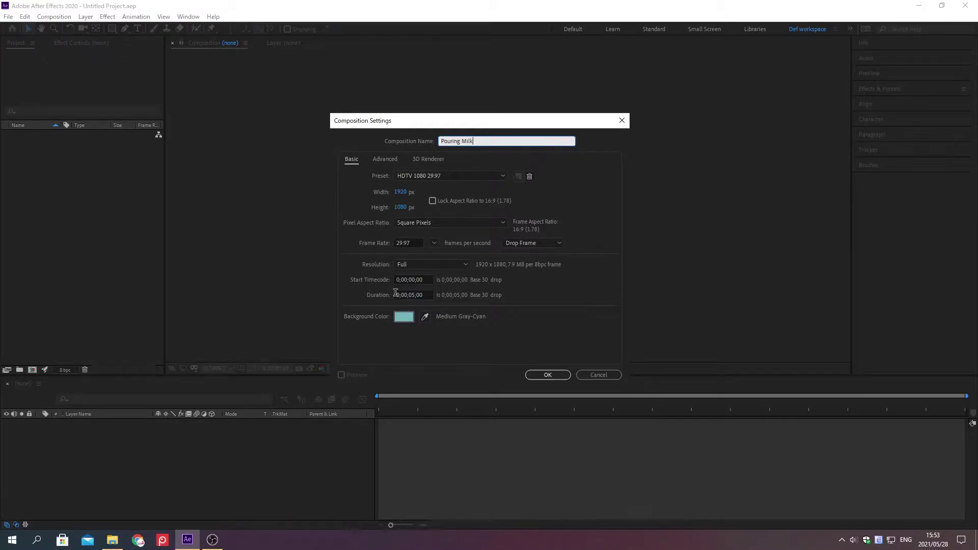
left_click(395, 294)
type("0;00;05;0")
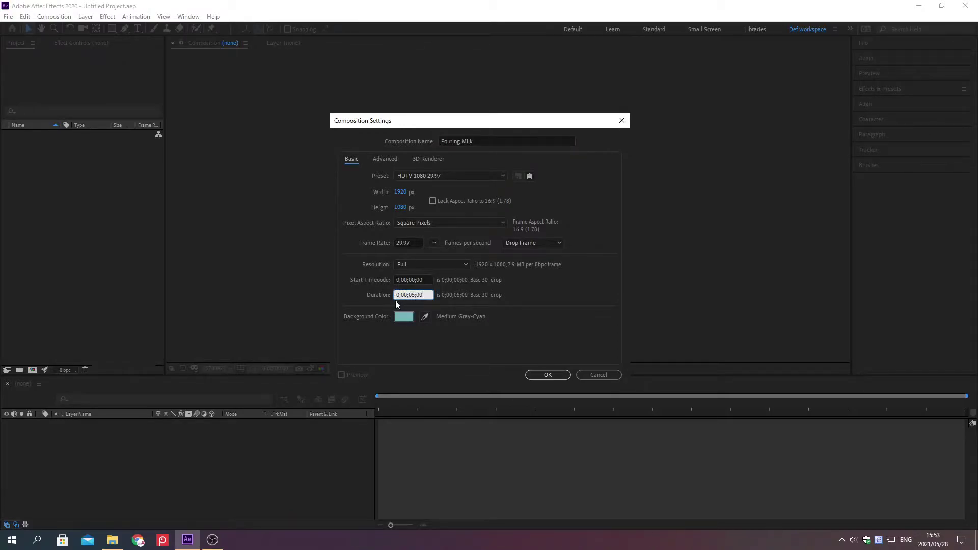
left_click(548, 375)
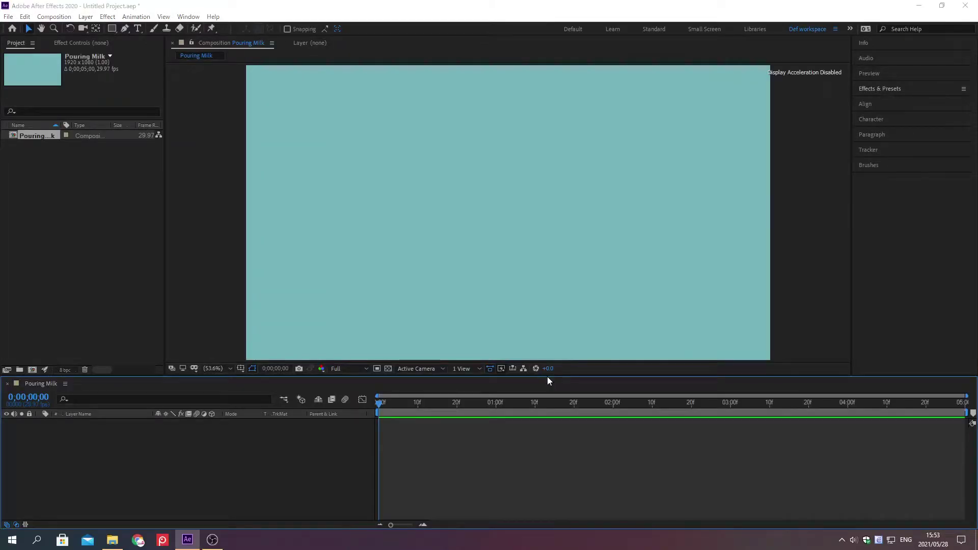
Step: Import 01 Milk bottle.png, 02 Bottle stopper.png and 03 Background.jpg together
key("ctrl+i")
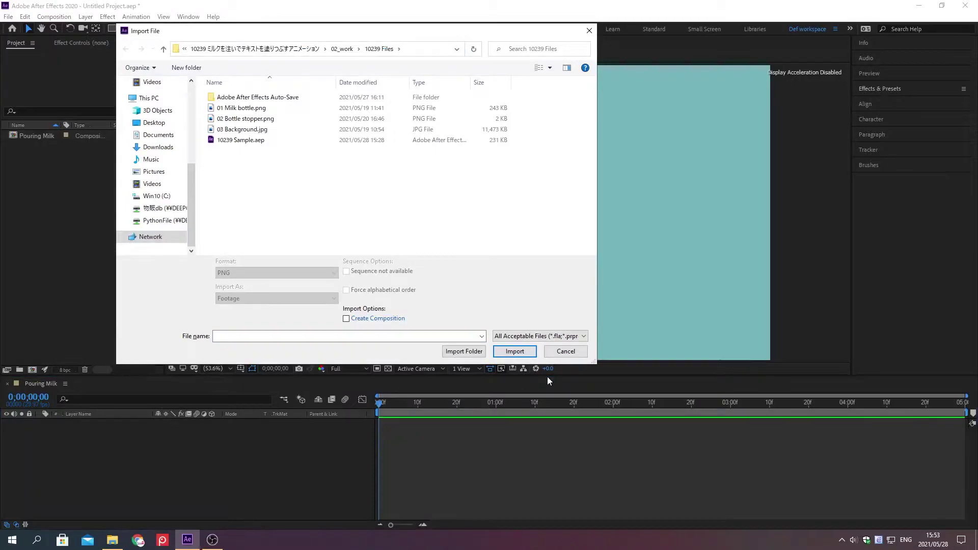
left_click(243, 109)
left_click(245, 119, "ctrl")
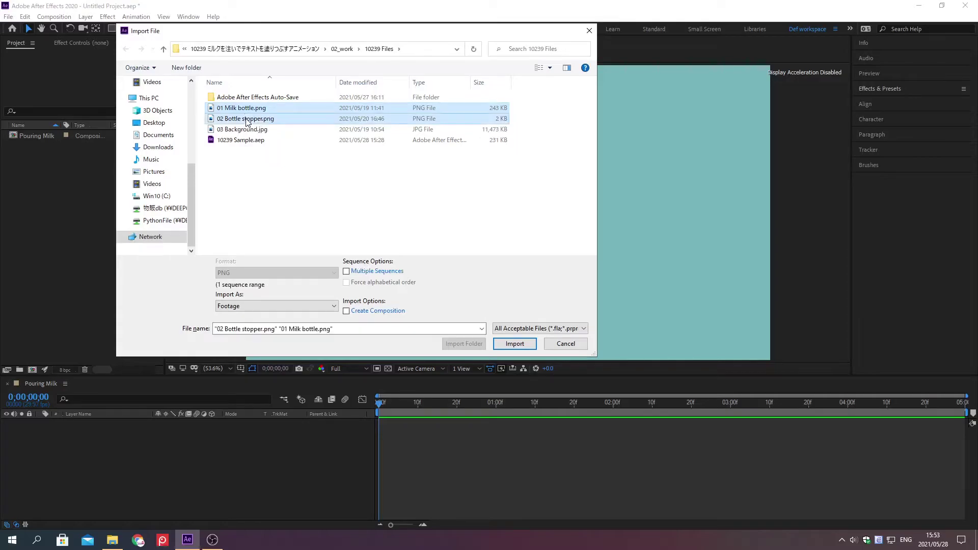
left_click(244, 128, "ctrl")
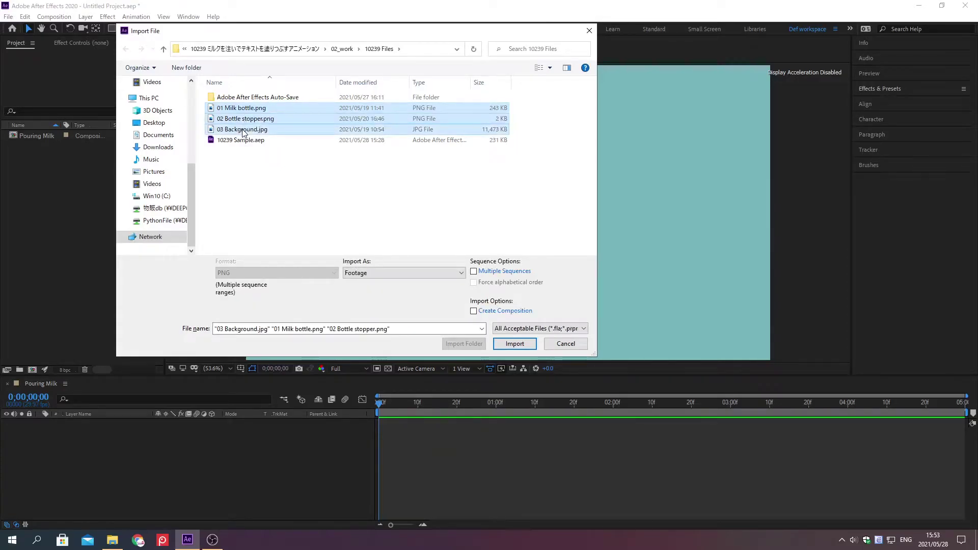
key("Return")
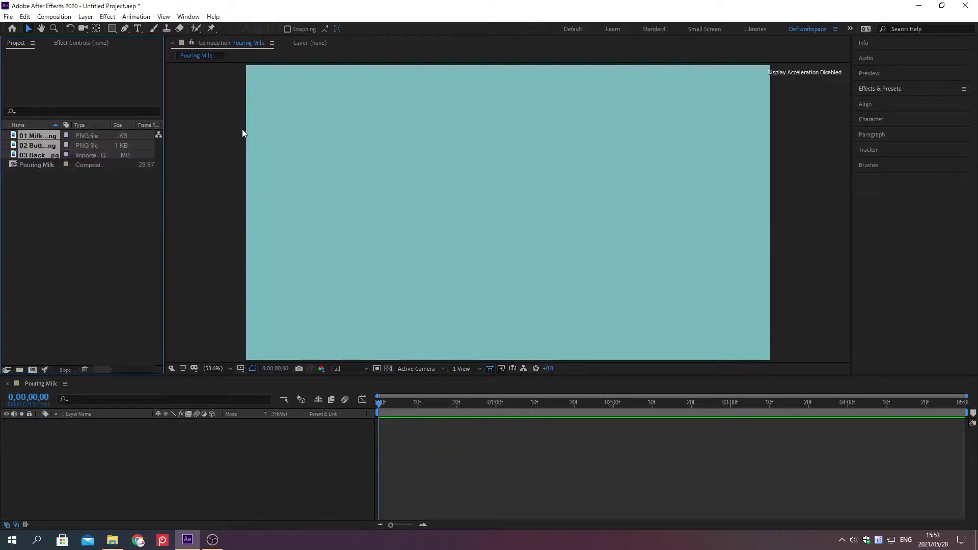
Step: Add 03 Background.jpg to the timeline and scale it to fill the composition
left_click(67, 316)
left_click(32, 154)
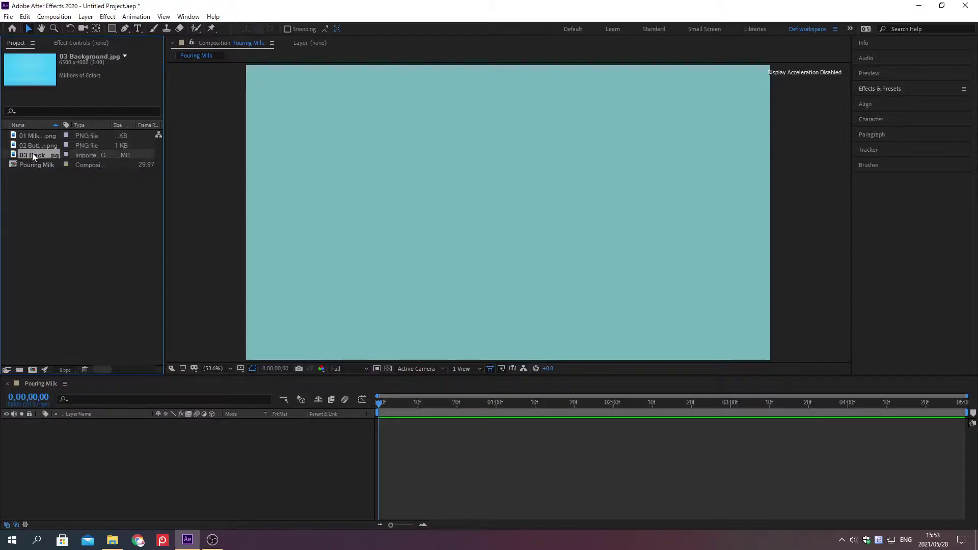
left_click_drag(32, 153, 74, 300)
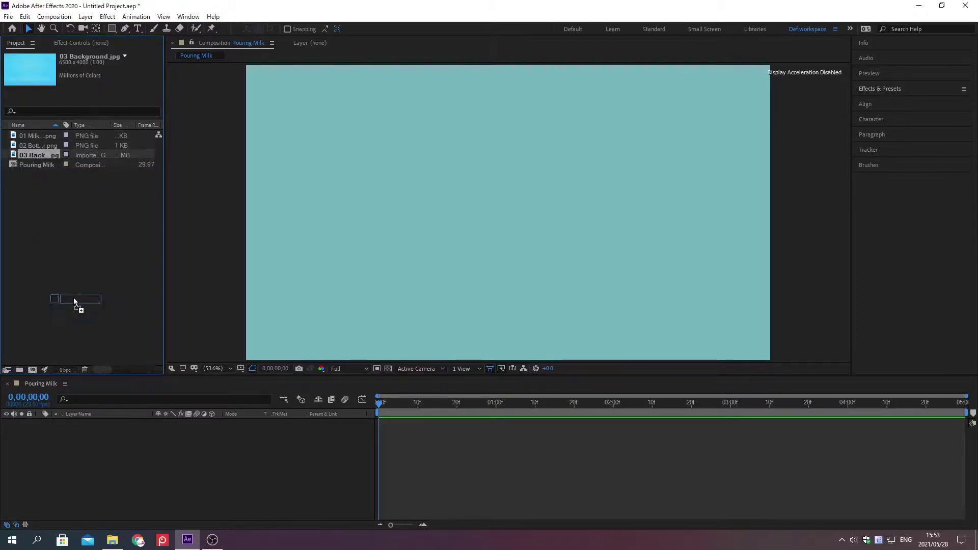
left_click_drag(134, 509, 135, 510)
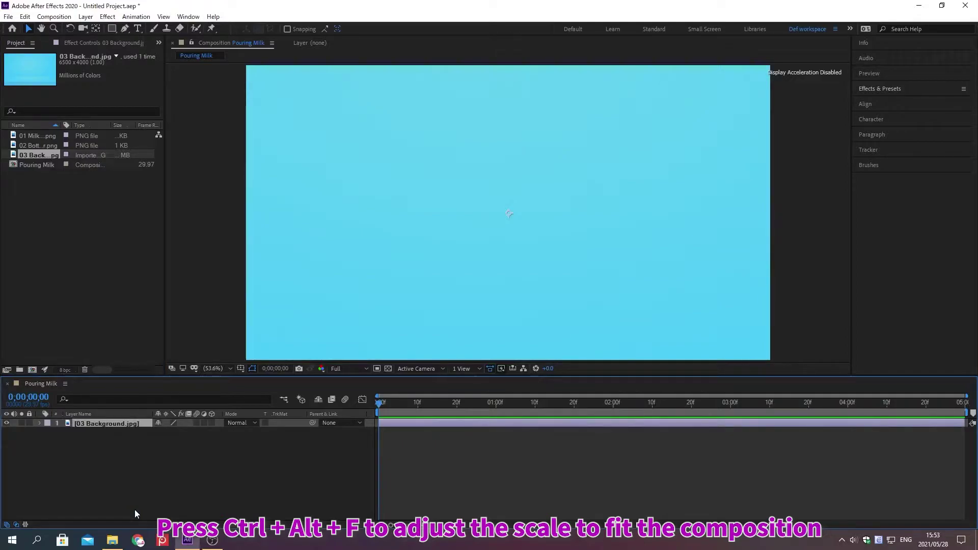
key("ctrl+alt+f")
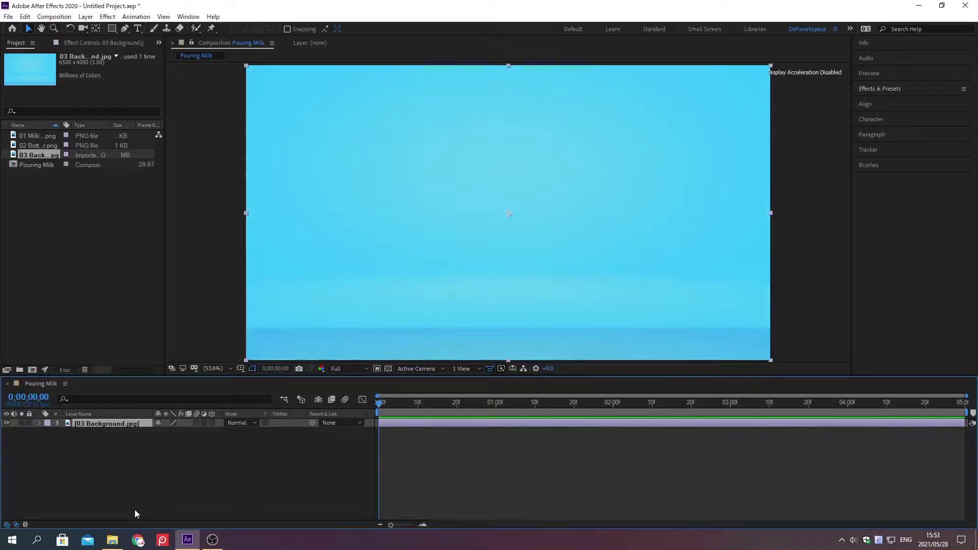
Step: Add 01 Milk bottle.png above the background layer and scale it to 40%
left_click(33, 135)
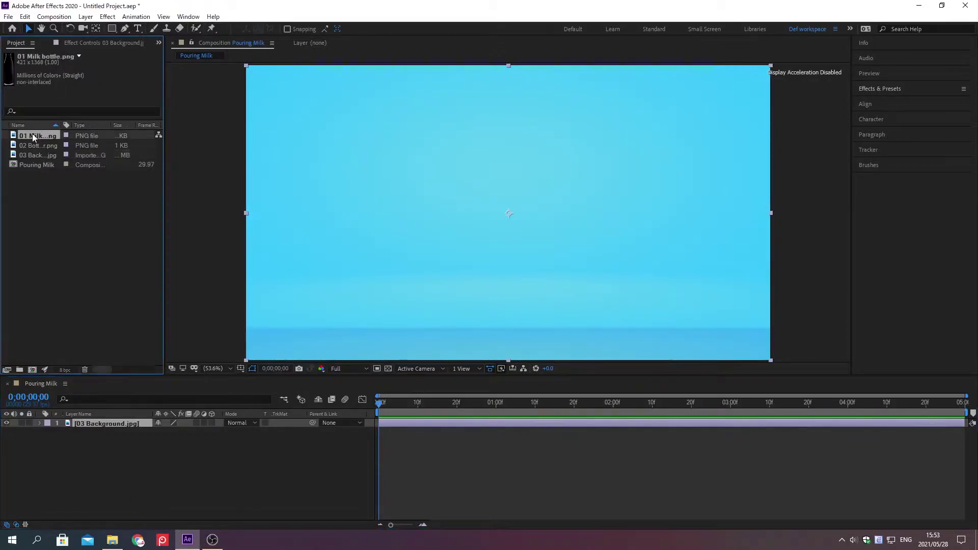
left_click_drag(32, 134, 134, 509)
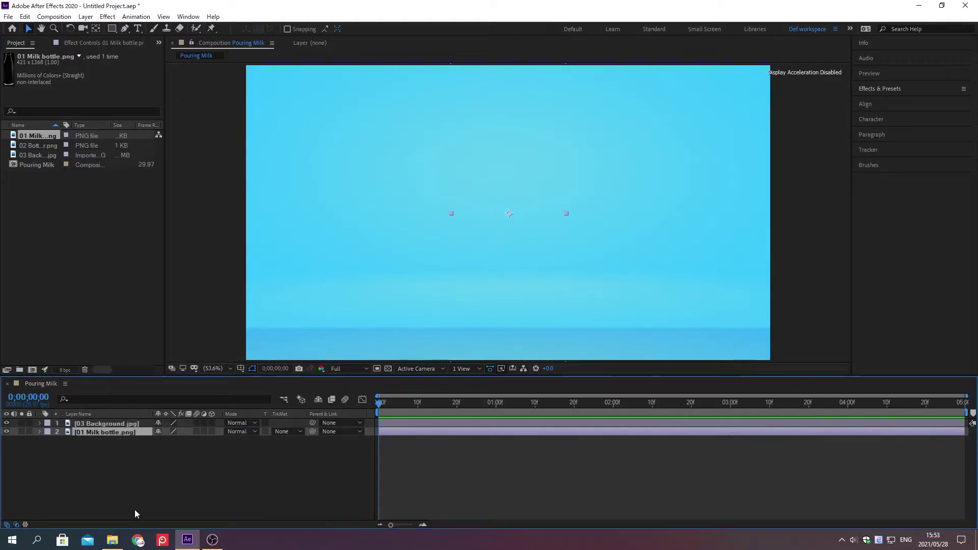
key("ctrl+bracketright")
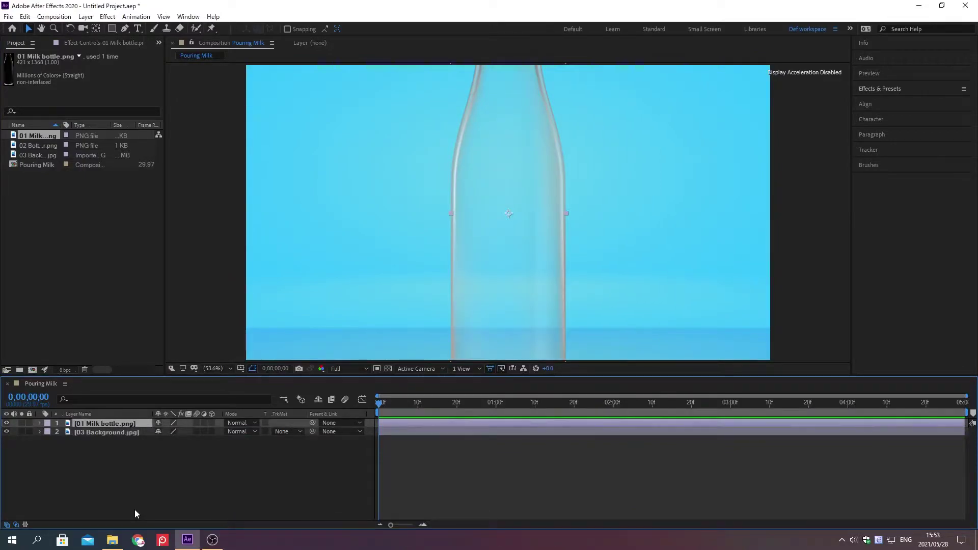
key("s")
left_click(169, 432)
type("40")
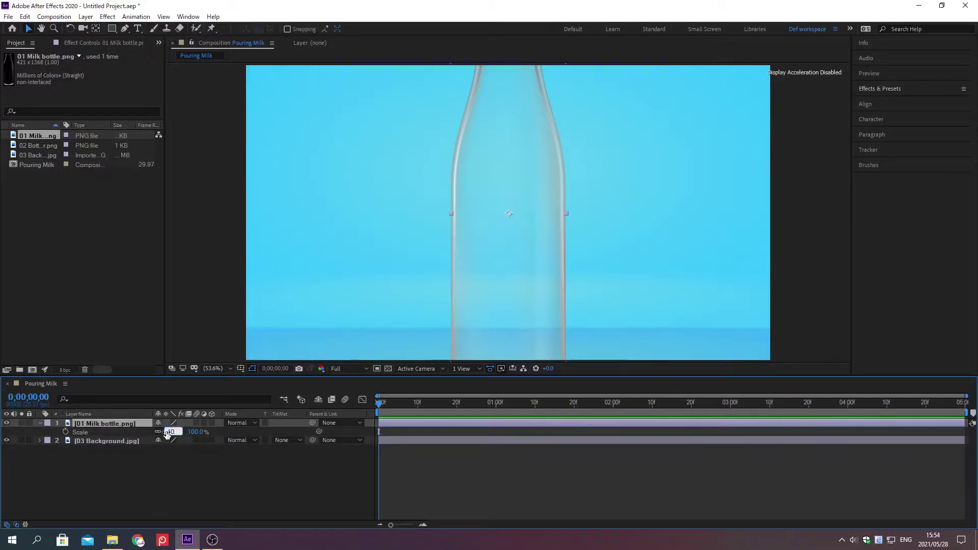
key("Return")
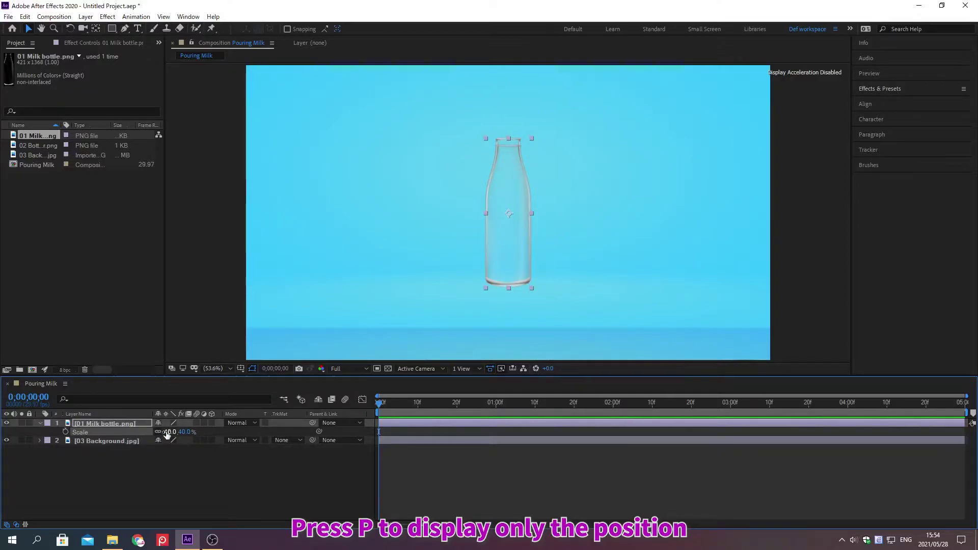
Step: Set the bottle layer's Position to 825, 698
key("p")
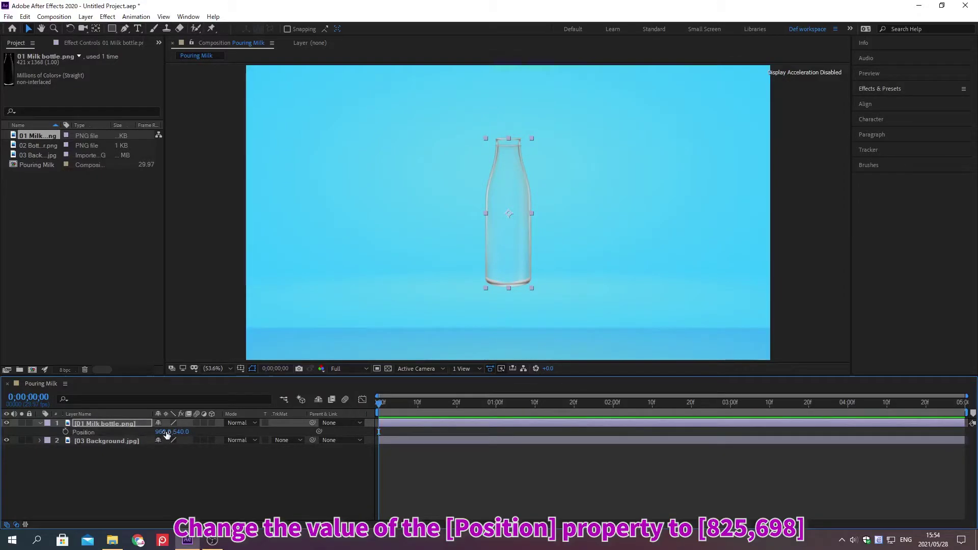
left_click(159, 431)
type("825")
key("Tab")
type("698")
key("Return")
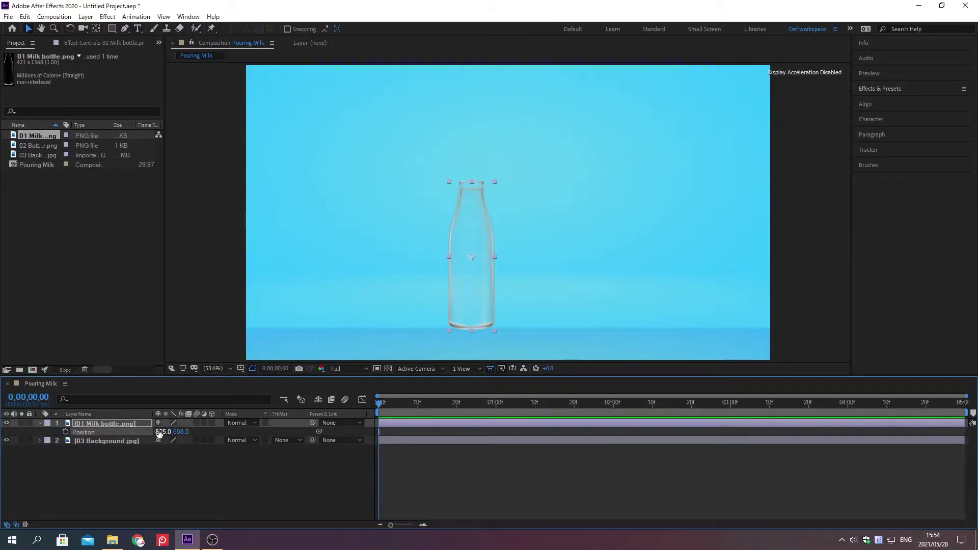
left_click(41, 423)
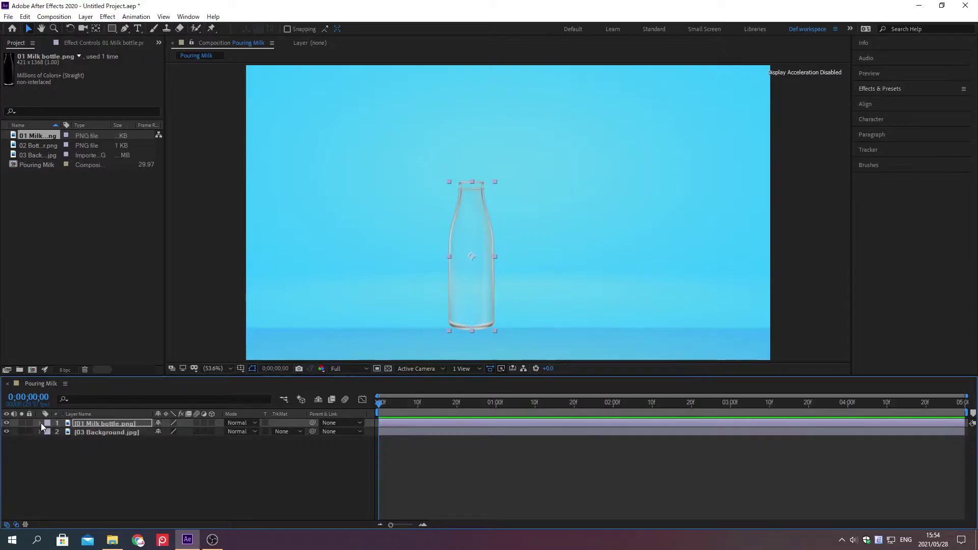
Step: Type 'M LK' text above the bottle in the SVN-Cookies font
left_click(140, 30)
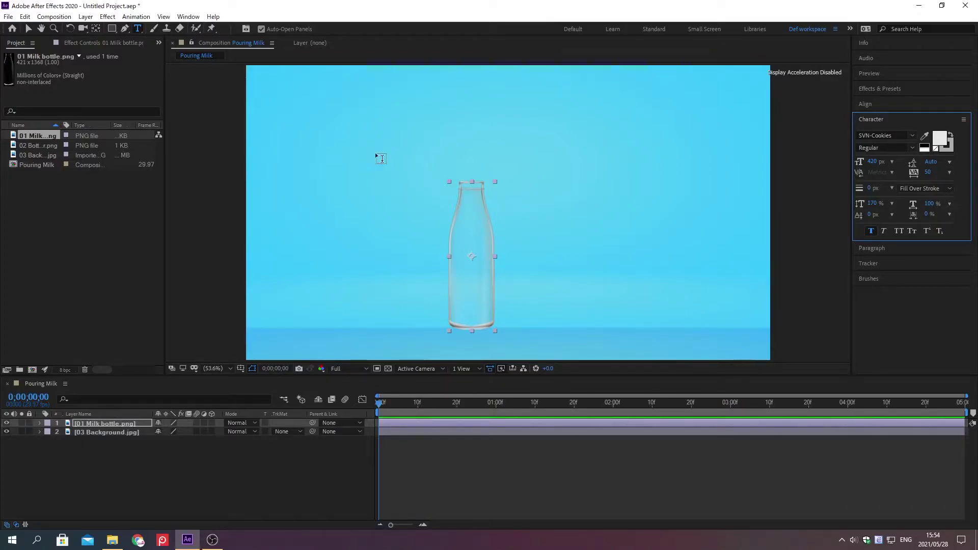
left_click(426, 180)
type("M LK")
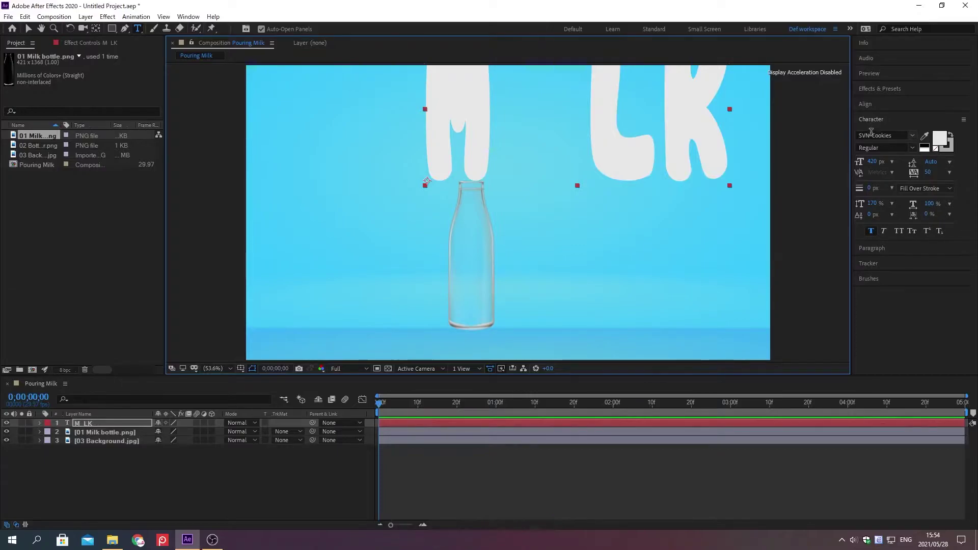
left_click(871, 134)
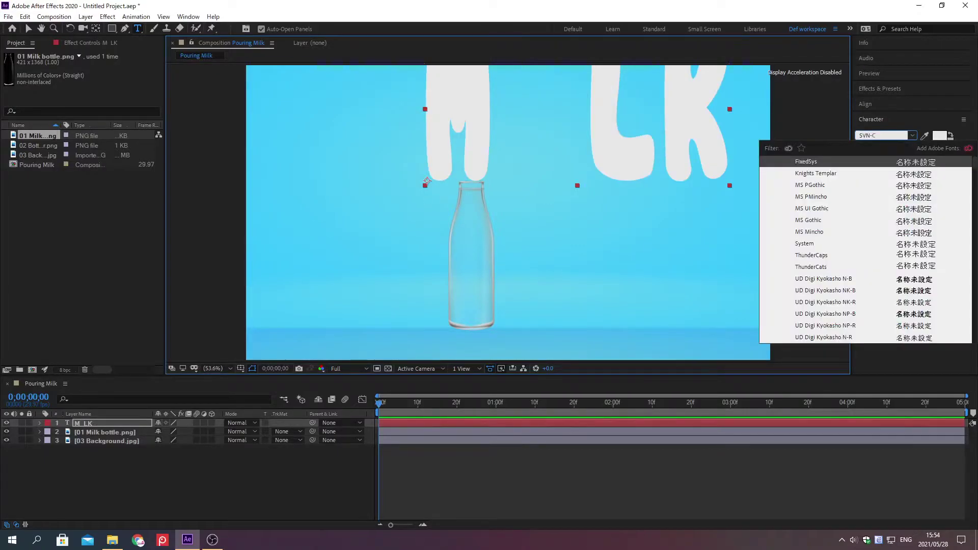
key("Return")
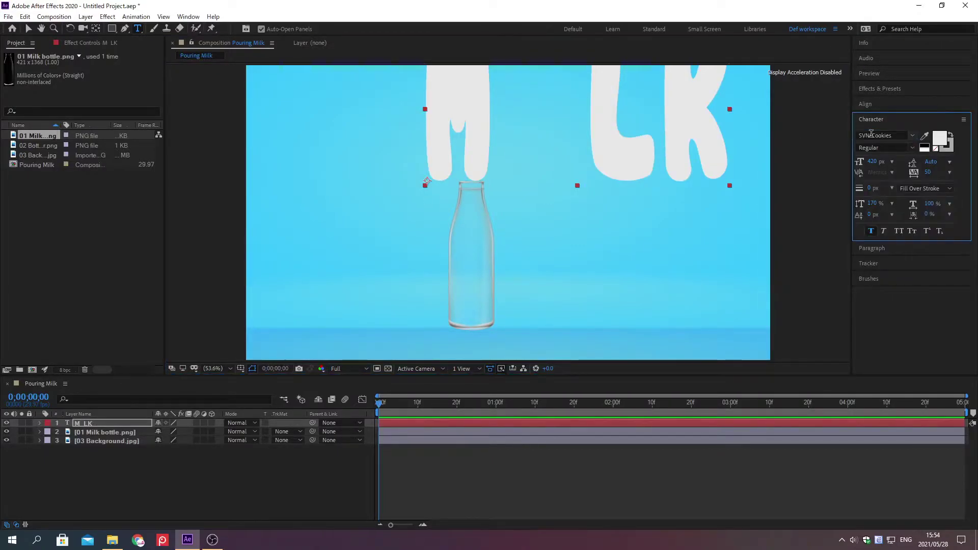
Step: Give the text an E8E8E8 fill colour and tracking of 50
left_click(940, 140)
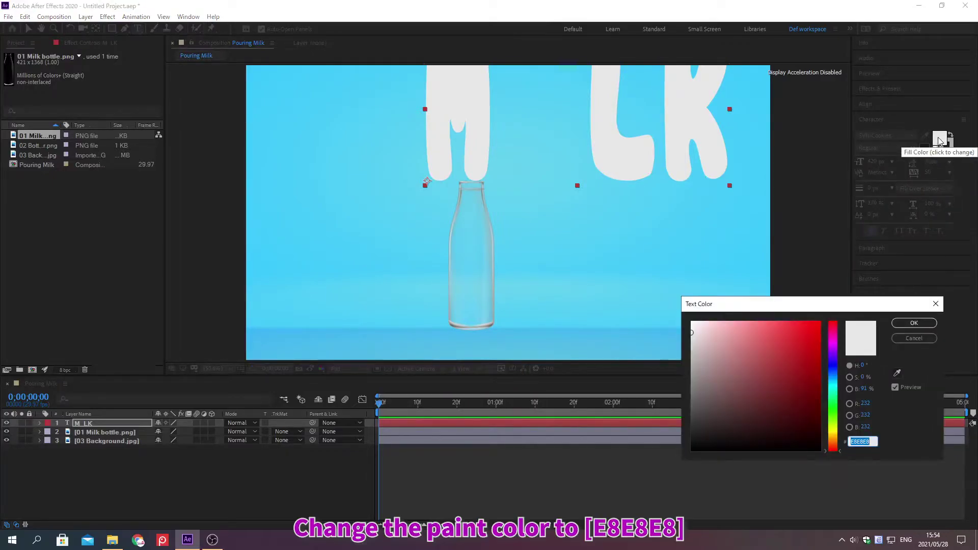
type("E8E8E8")
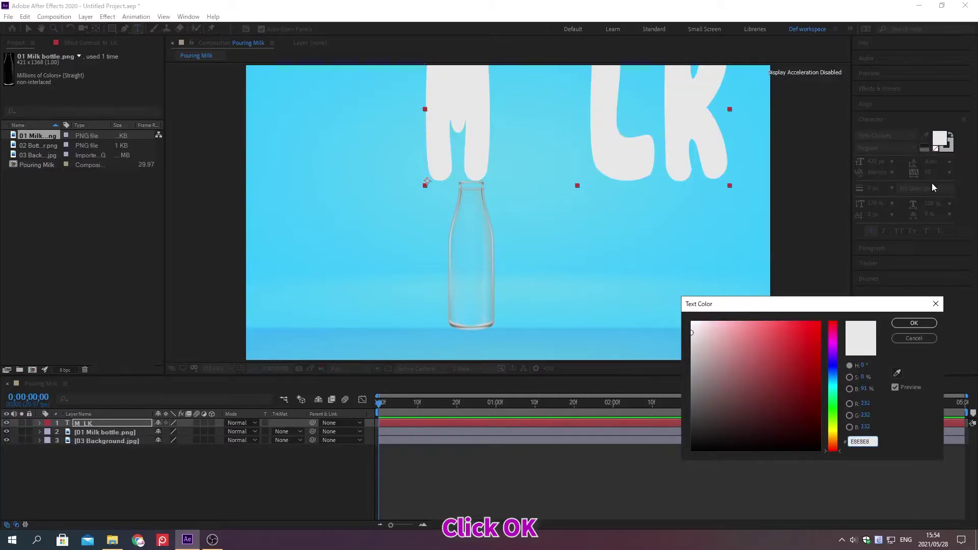
left_click(914, 322)
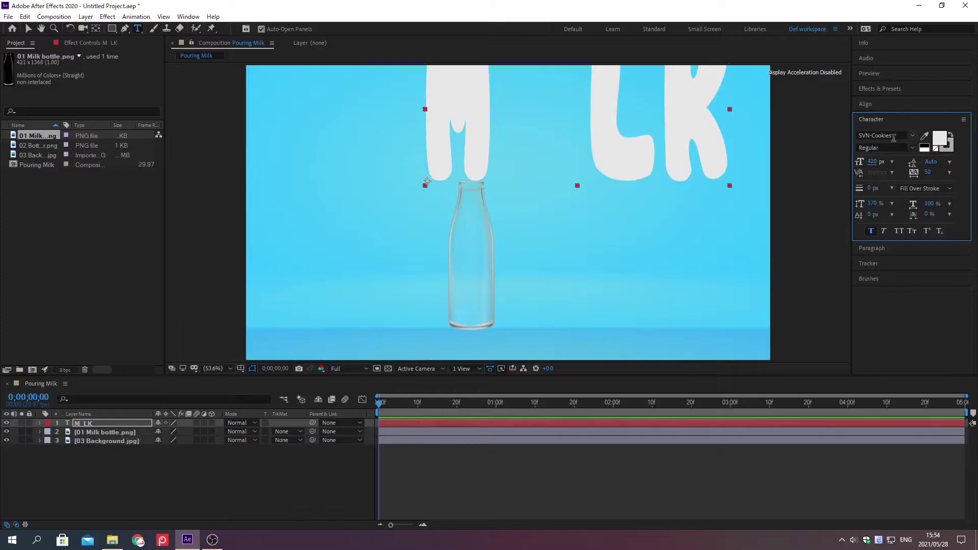
left_click(927, 173)
type("50")
key("Return")
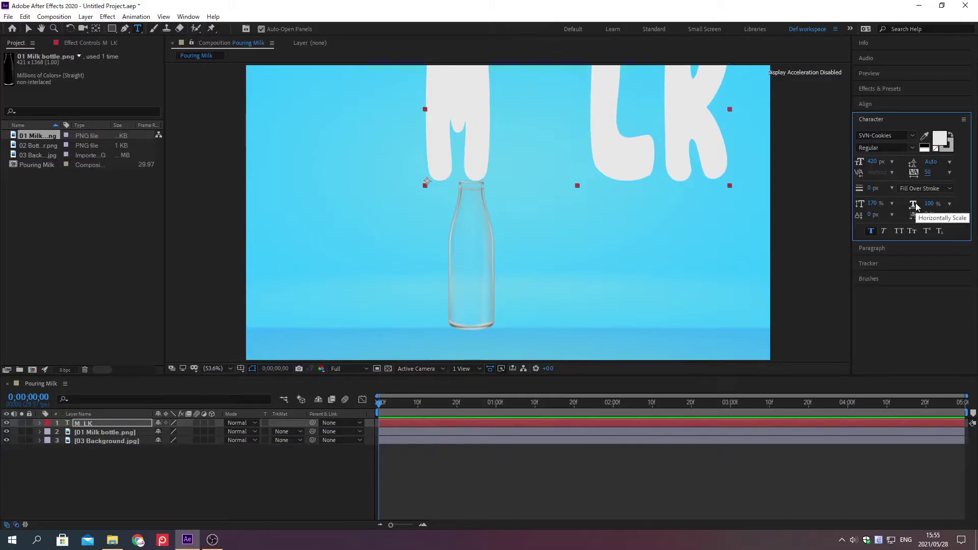
left_click(871, 119)
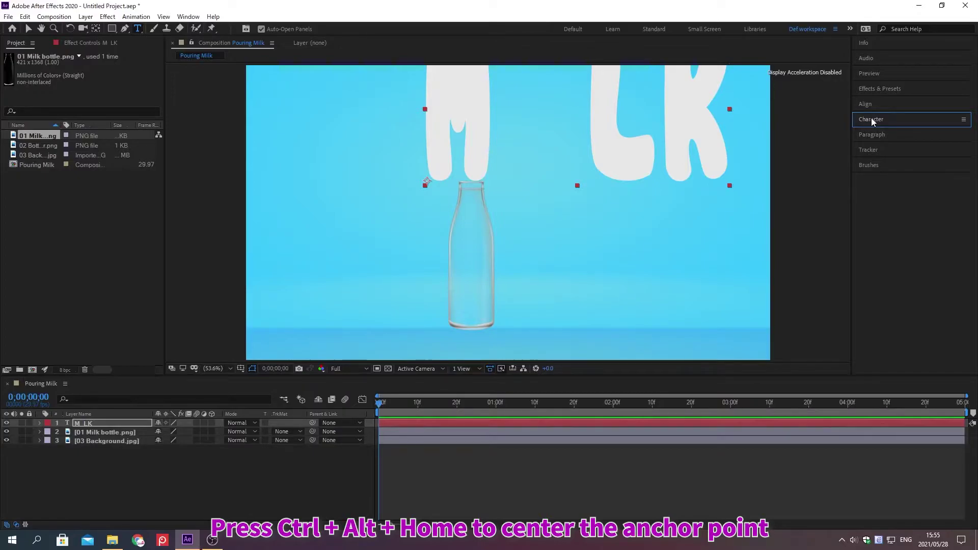
Step: Centre the text layer's anchor point and rename the layer TEXT BASE
key("ctrl+alt+Home")
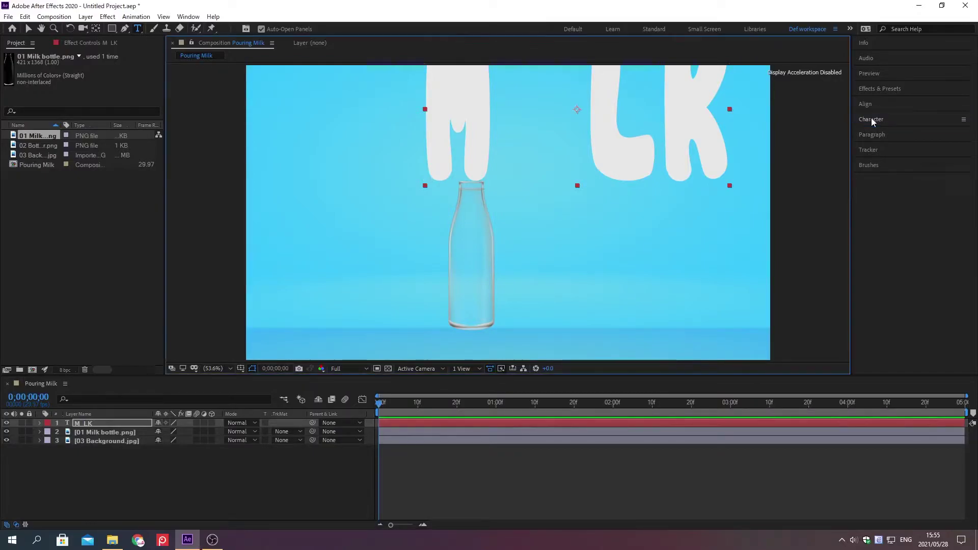
left_click(126, 421)
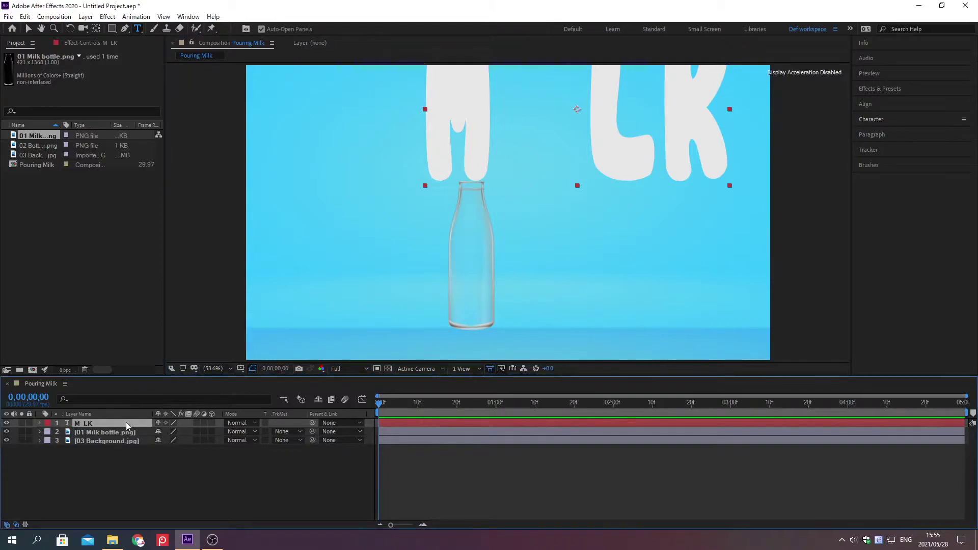
key("Return")
type("TEXT BASE")
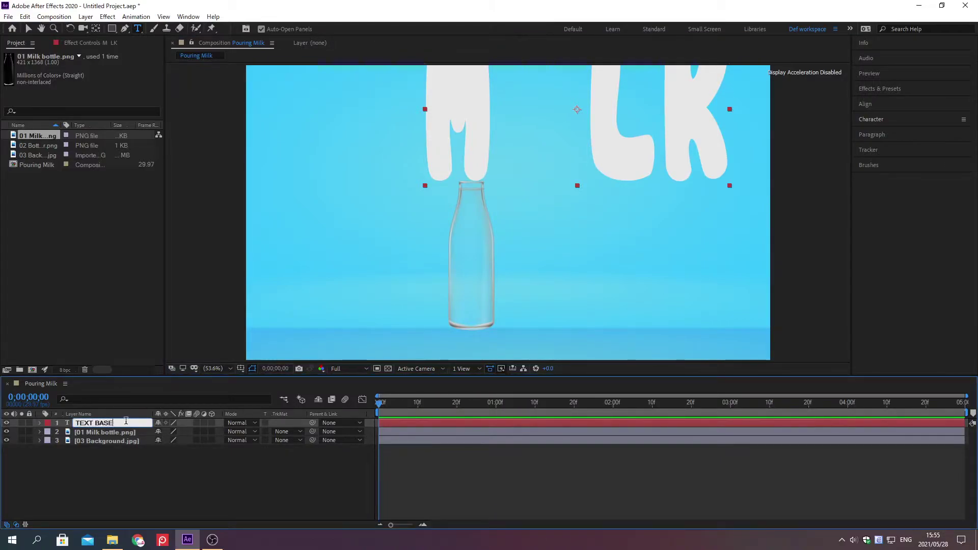
key("Return")
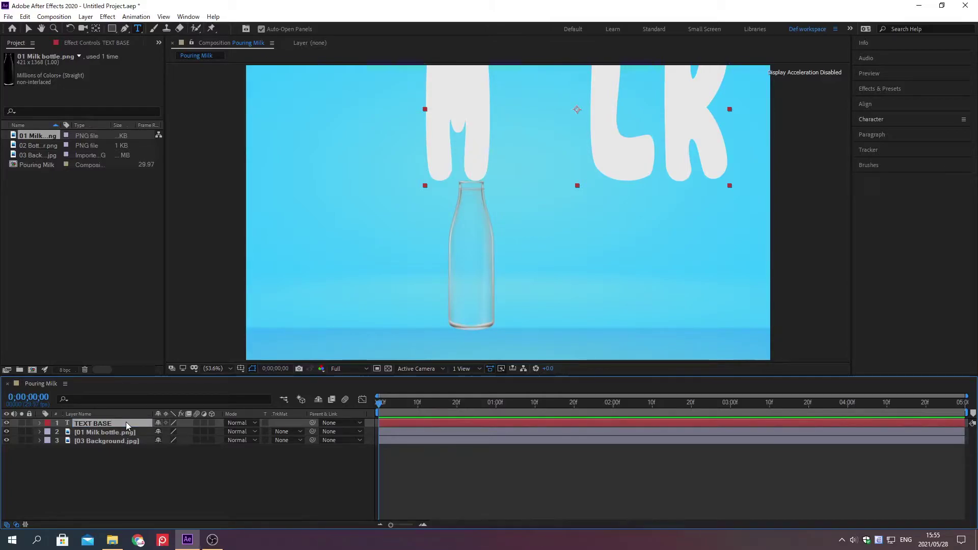
Step: Move TEXT BASE to Position 970, 702, then deselect all layers
key("p")
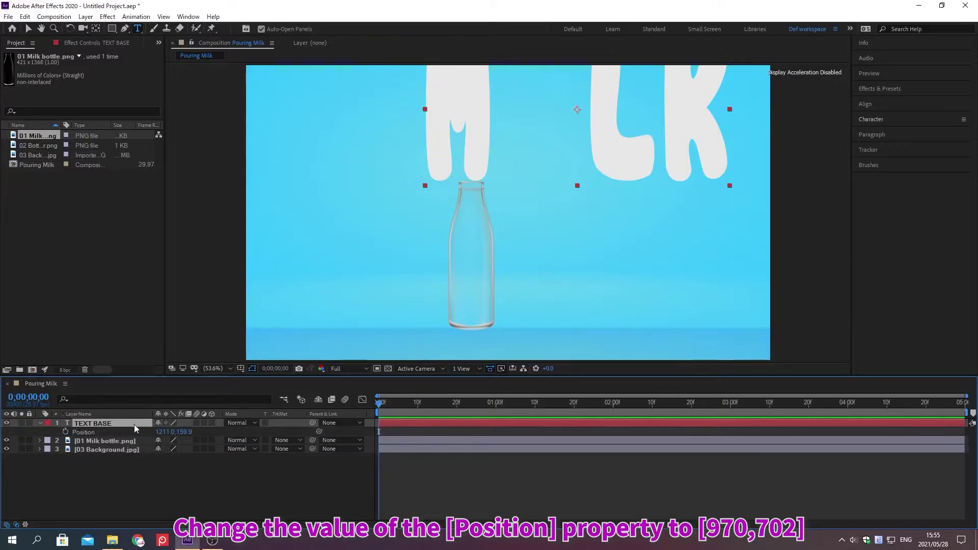
left_click(159, 432)
type("970")
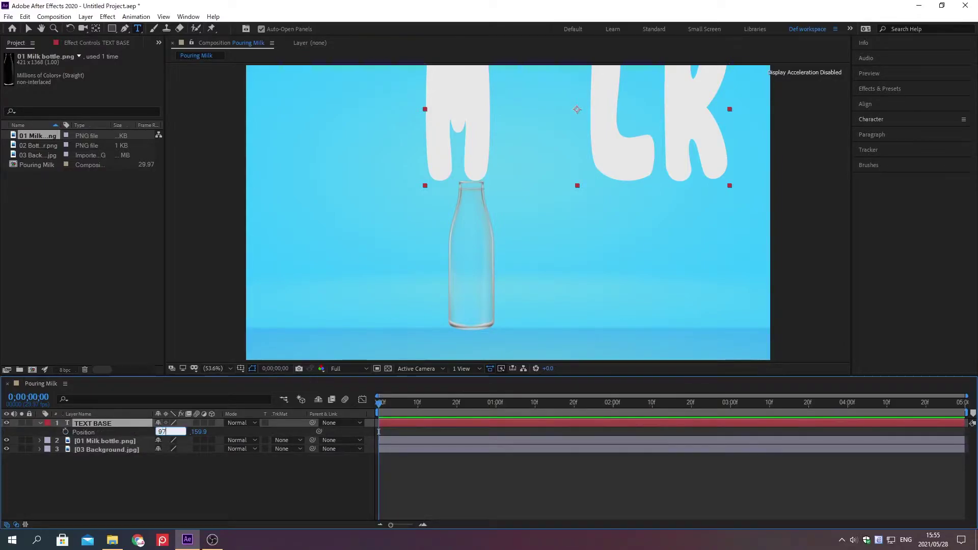
key("Tab")
type("702")
key("Return")
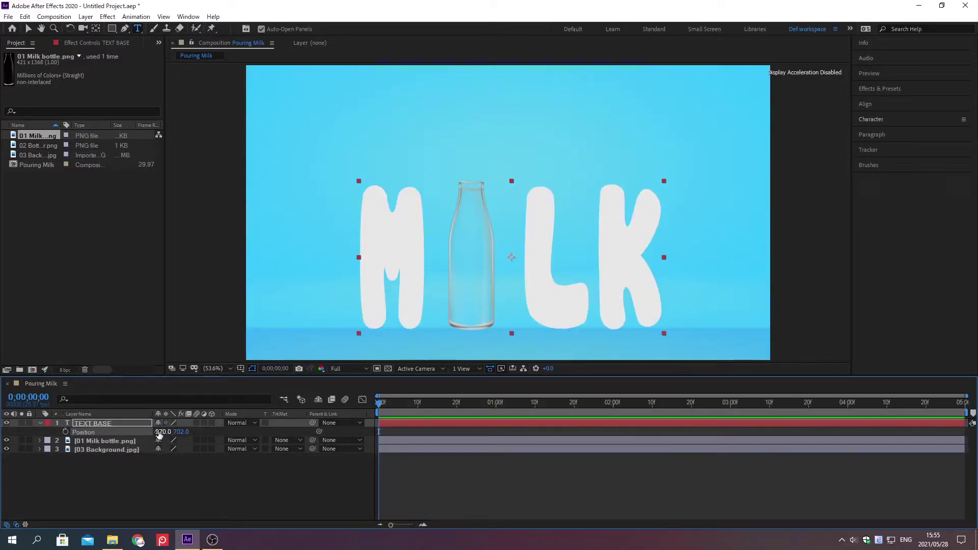
left_click(40, 424)
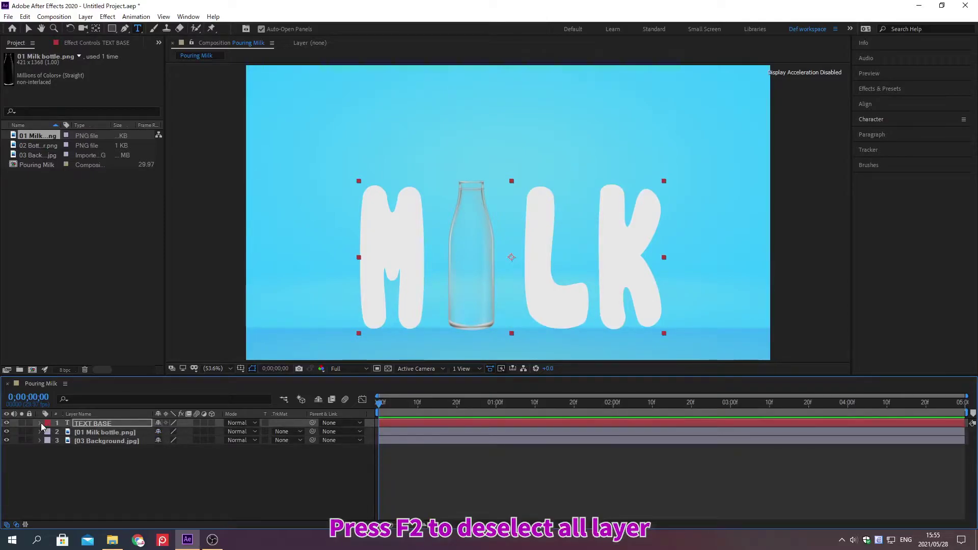
key("F2")
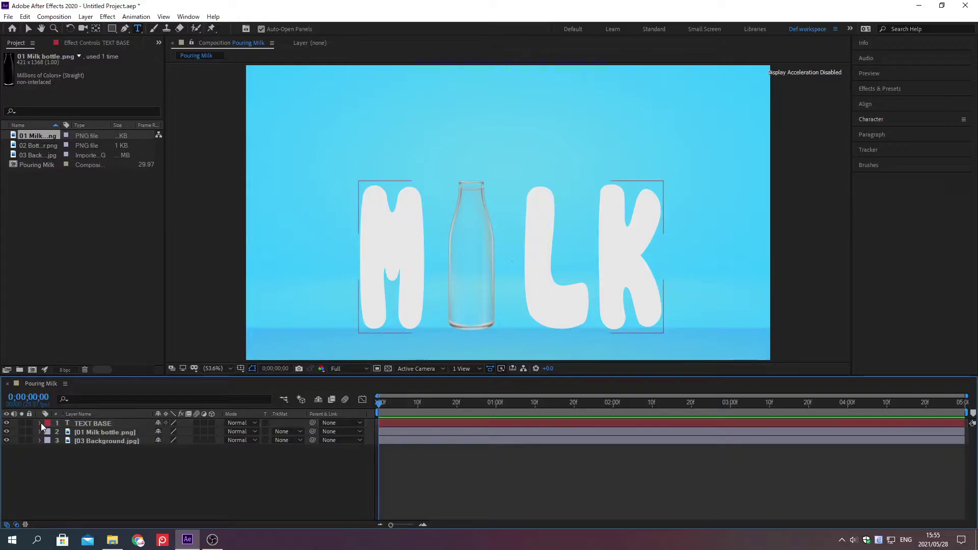
Step: Set up the Rectangle tool with a 7 px FFFFFF white stroke
left_click(112, 29)
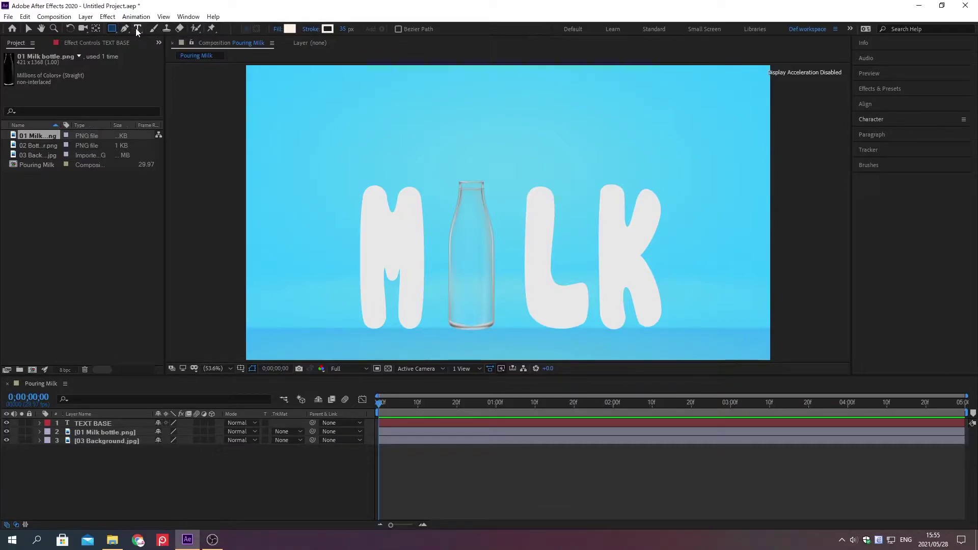
left_click(343, 29)
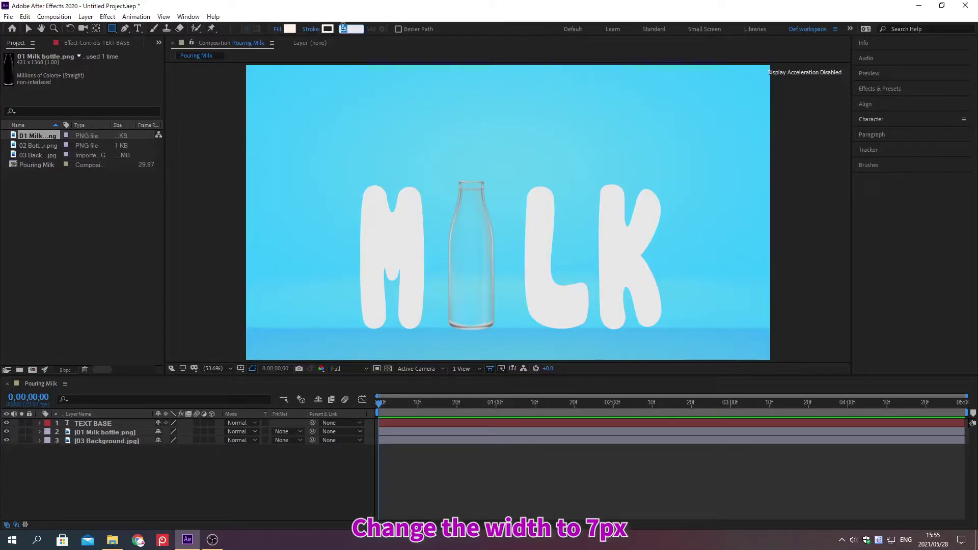
type("7")
key("Return")
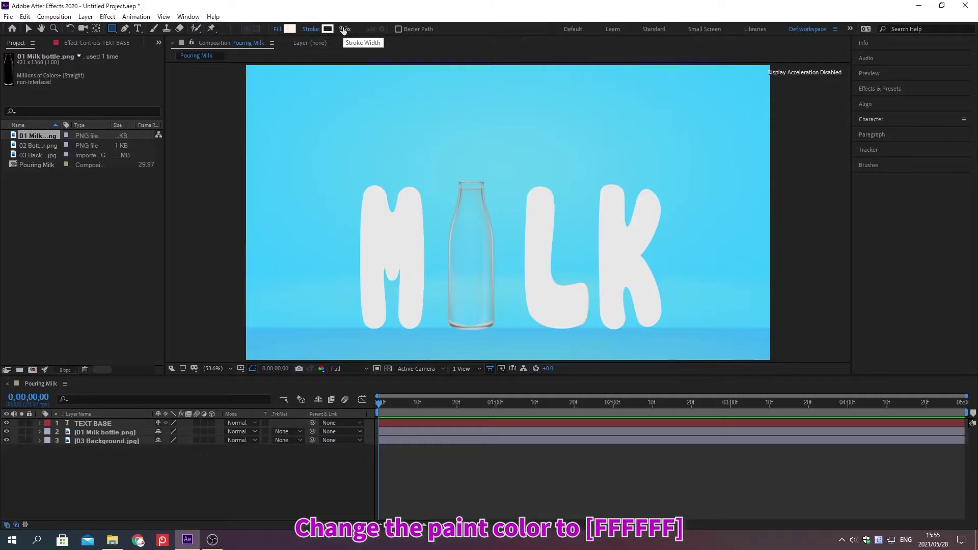
left_click(327, 28)
type("FFFFFF")
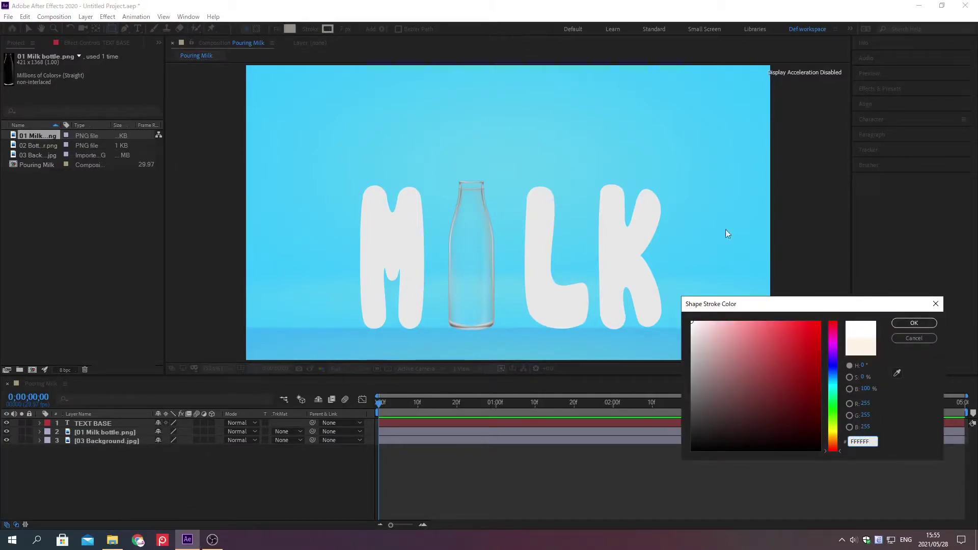
left_click(913, 324)
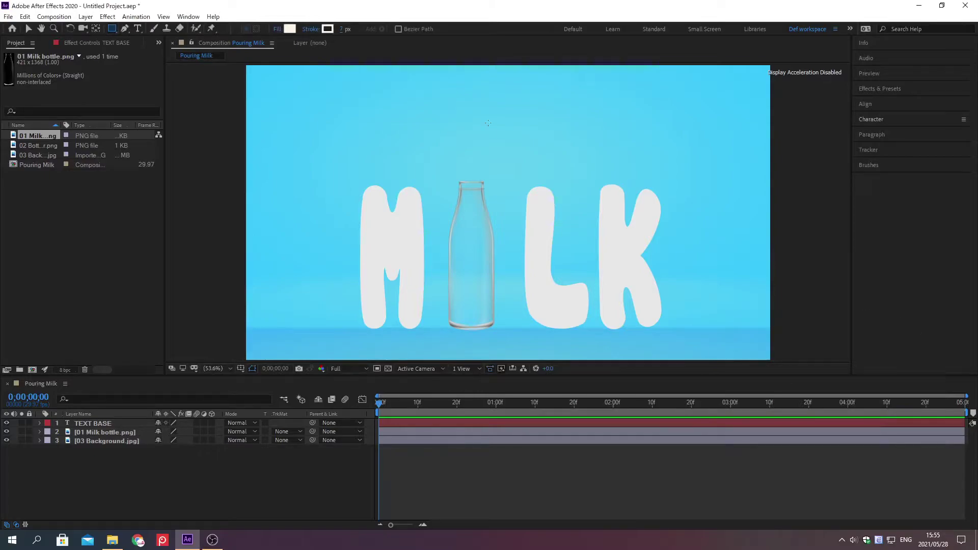
Step: Use an FDF4E6 fill and draw a rectangle covering the MILK letters
left_click(289, 29)
type("FDF4E6")
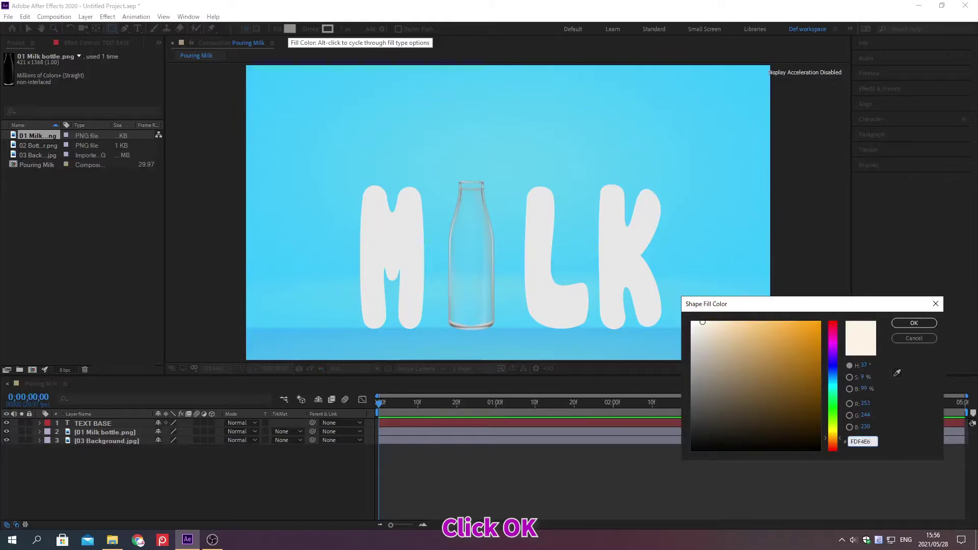
left_click(914, 323)
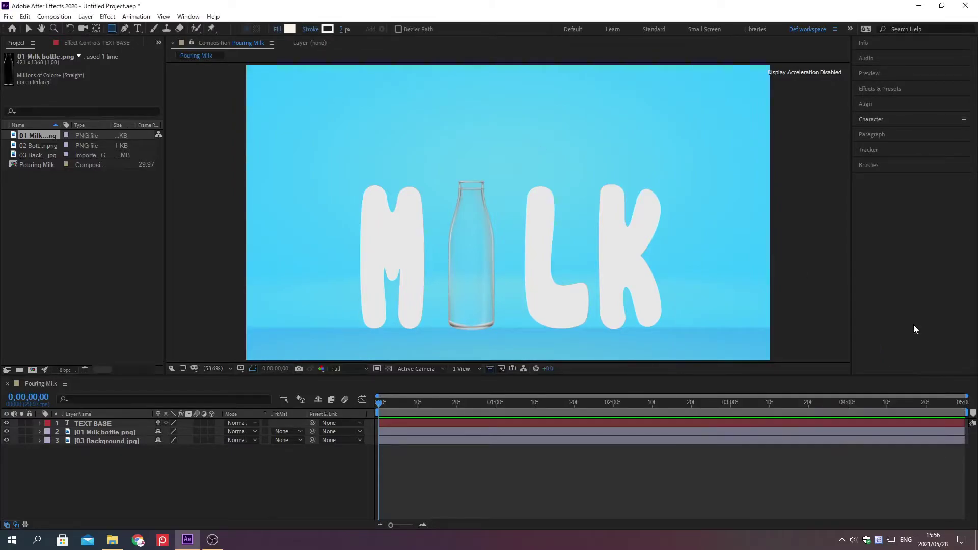
left_click(330, 183)
left_click_drag(330, 182, 679, 338)
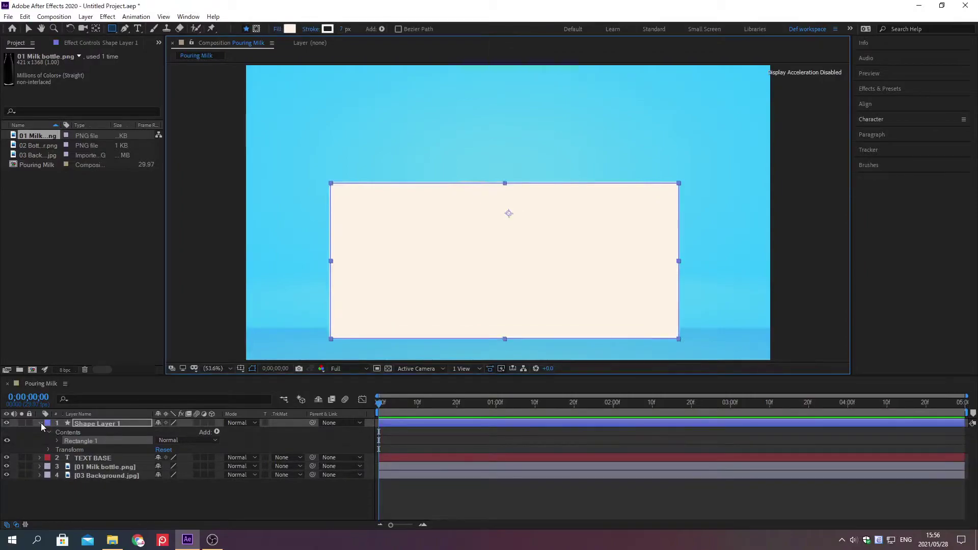
left_click(41, 423)
left_click(281, 432)
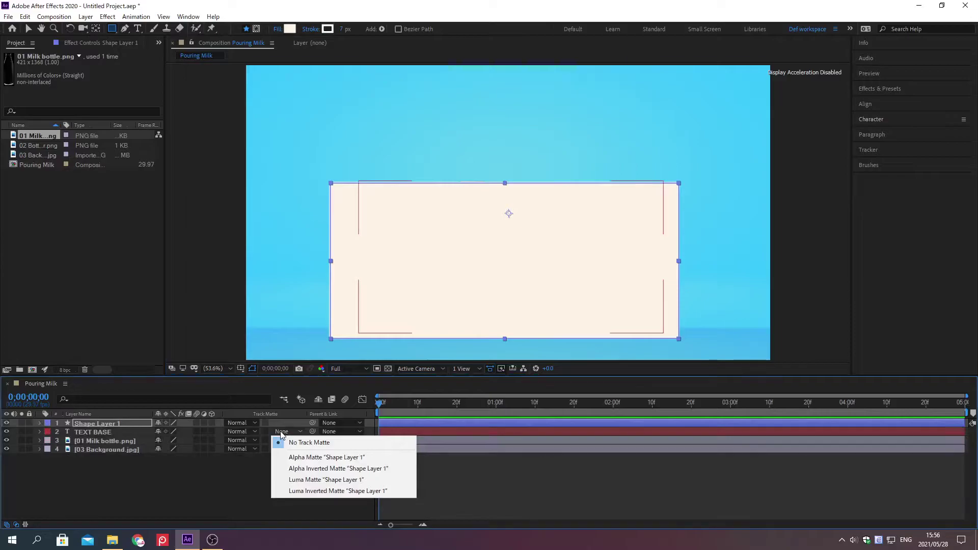
Step: Use Shape Layer 1 as TEXT BASE's Alpha Matte and rename it 'Milk Mask 1'
left_click(302, 457)
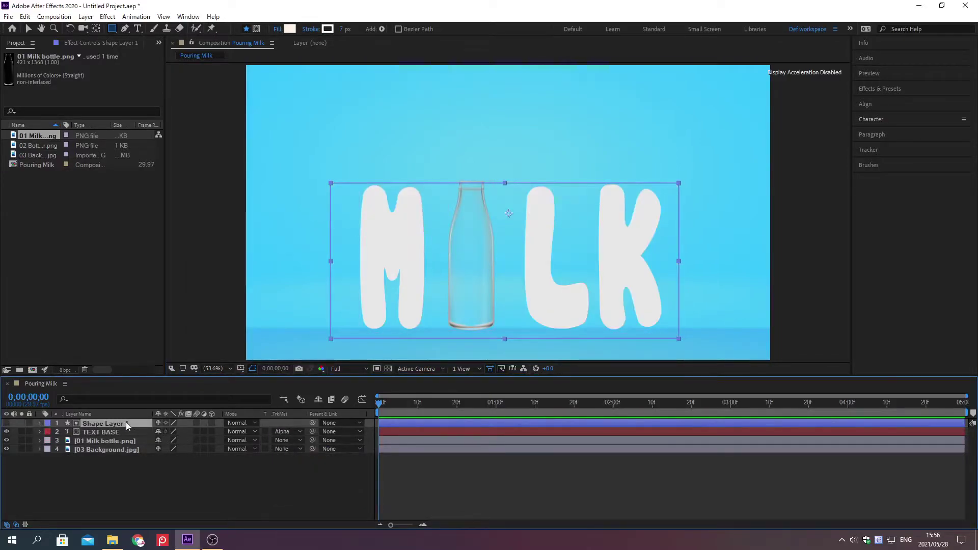
key("Return")
type("Mi")
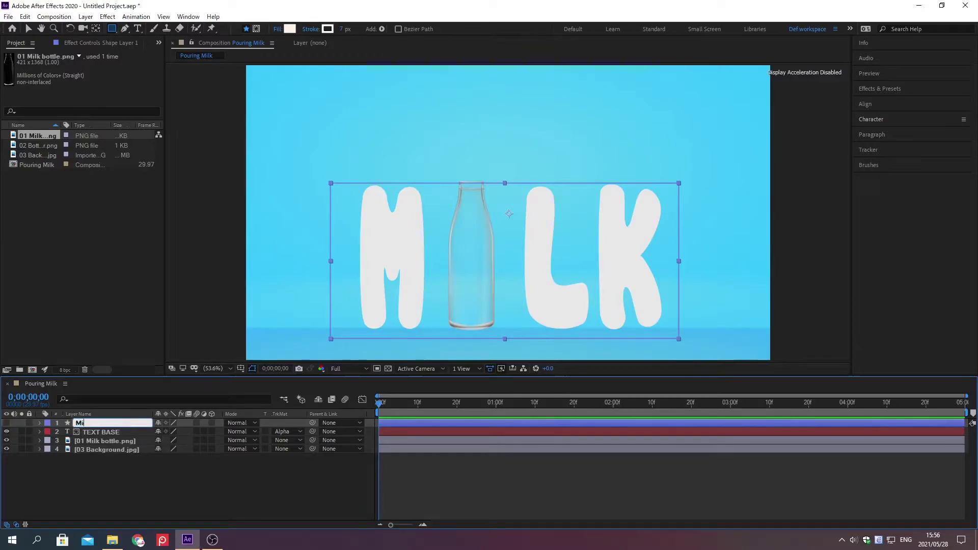
type("lk Mask 1")
key("Return")
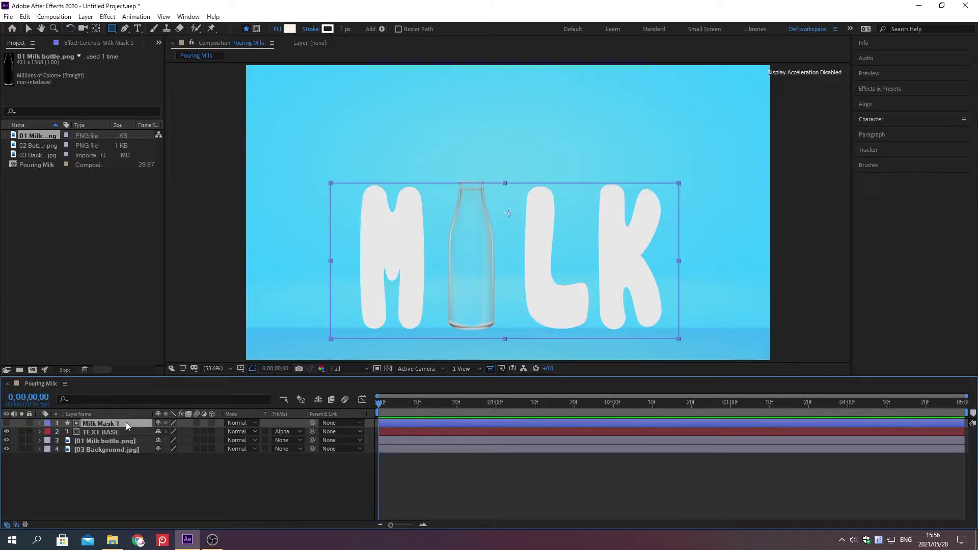
key("alt+shift+j")
Step: Add a Position keyframe to Milk Mask 1 at 0;00;03;00
type("0;00;03;00")
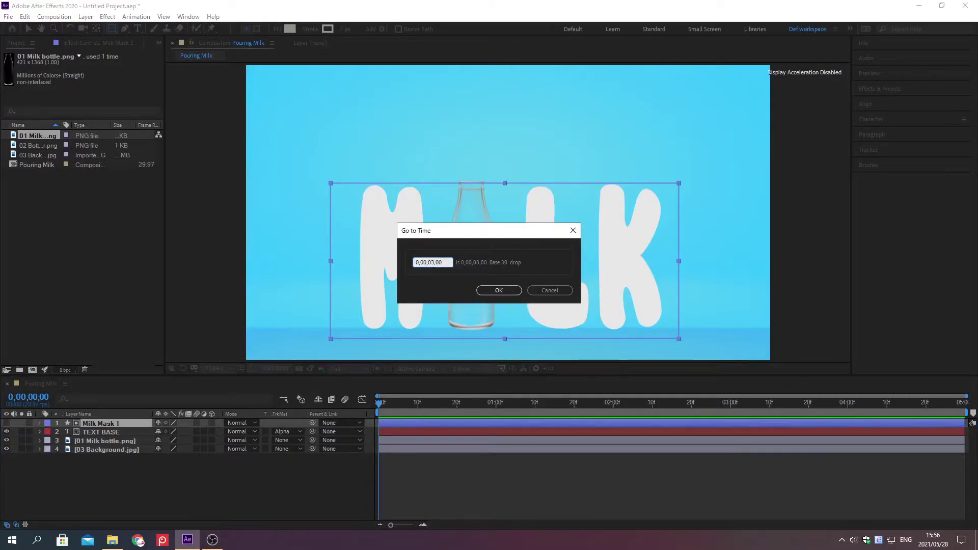
key("Return")
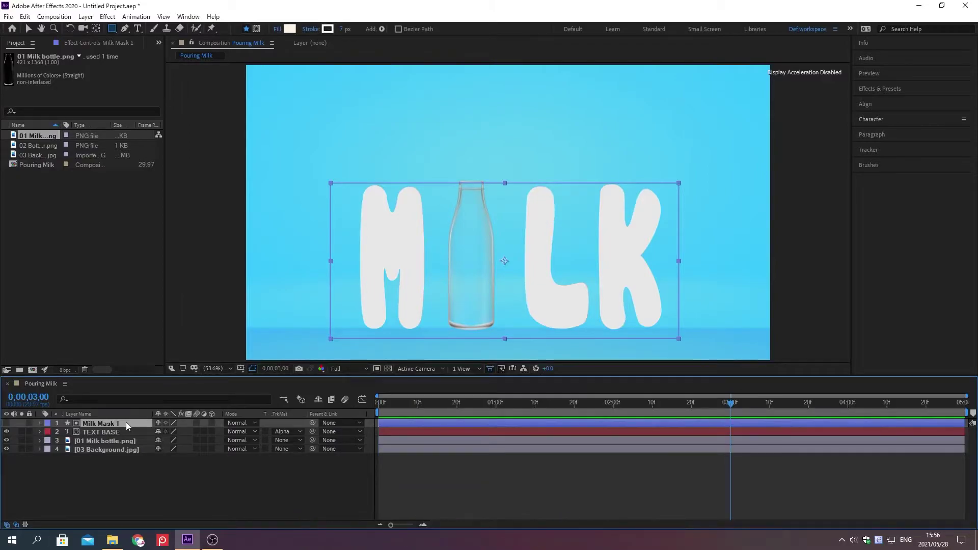
key("p")
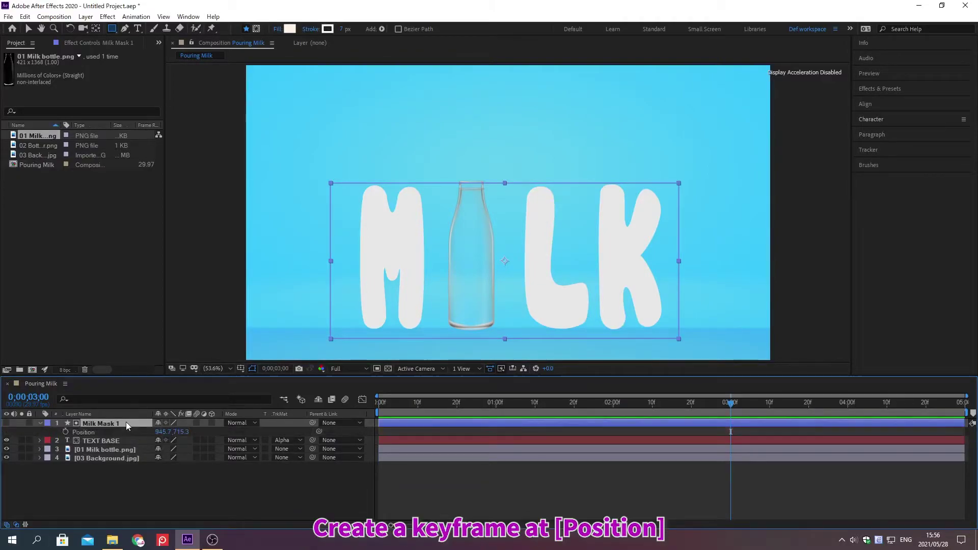
left_click(65, 432)
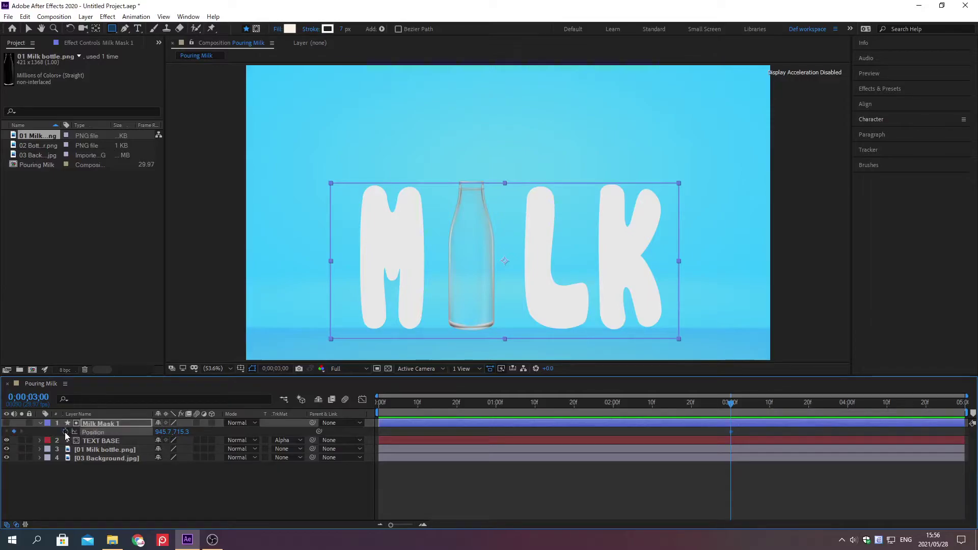
Step: At 0;00;00;07, set Milk Mask 1's Position to 950, 1268, below the frame
key("alt+shift+j")
type("0;00;00")
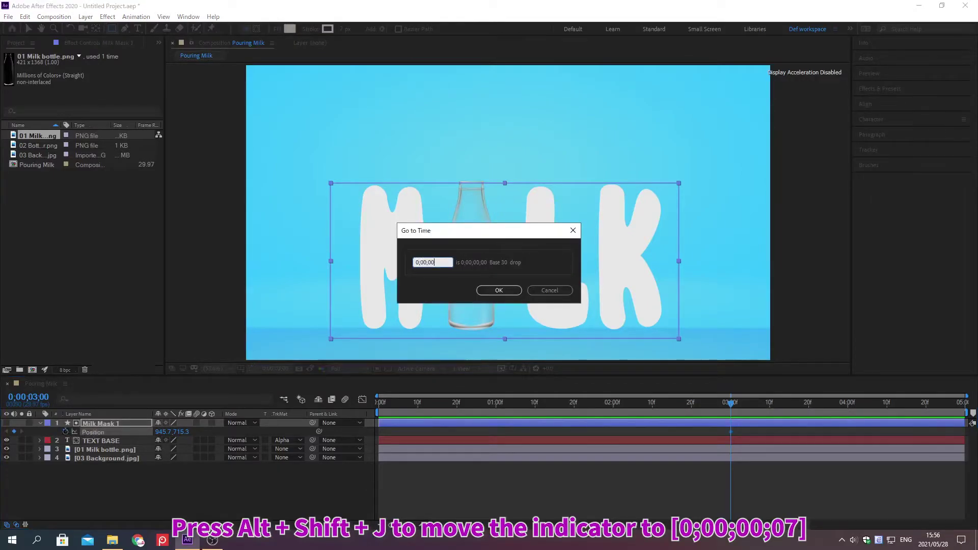
type(";07")
key("Return")
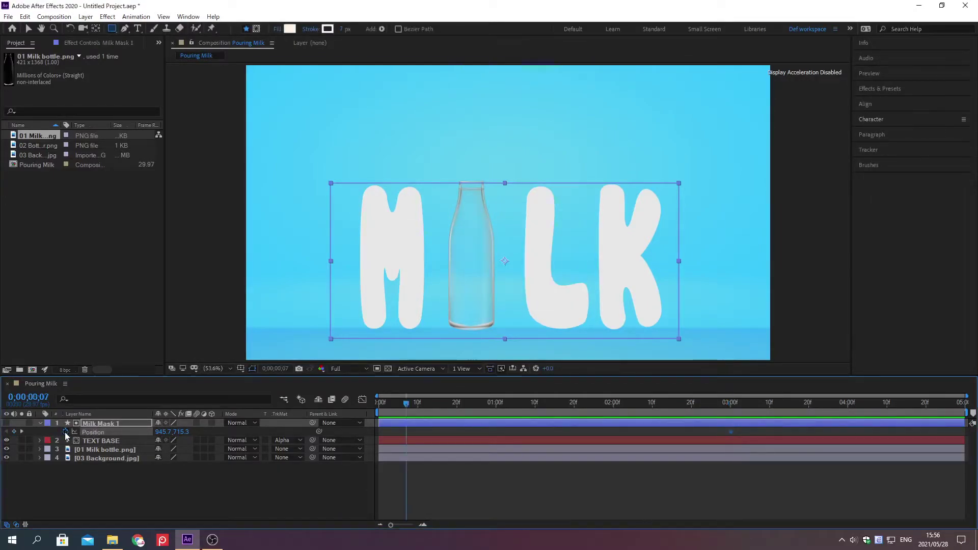
left_click(159, 432)
type("950")
key("Tab")
type("1268")
key("Return")
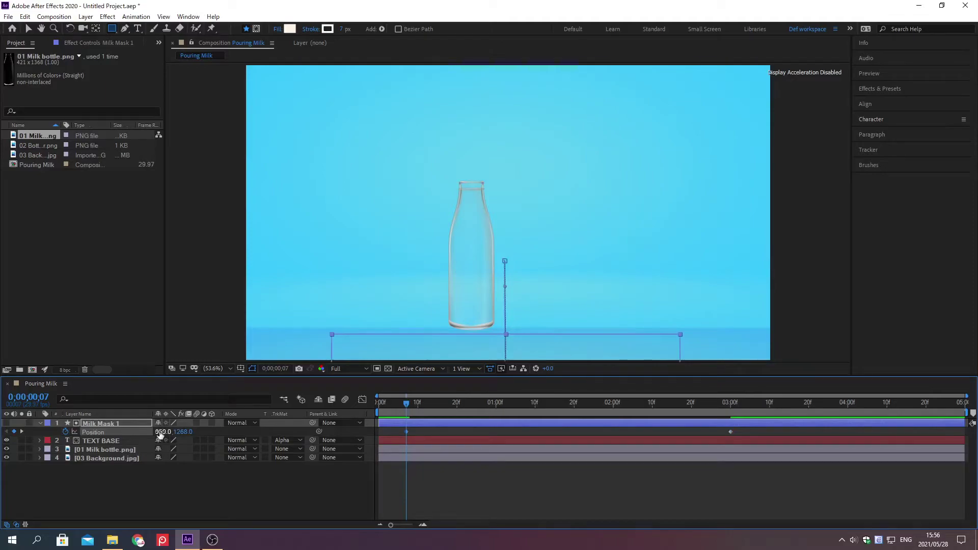
left_click(40, 423)
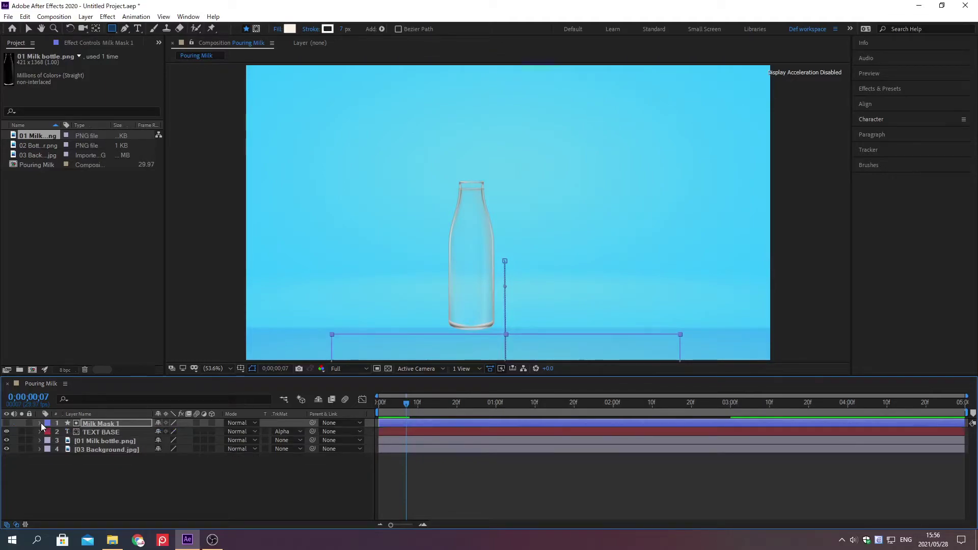
Step: Search Effects & Presets for 'Wave Warp' and apply it to Milk Mask 1
left_click(879, 88)
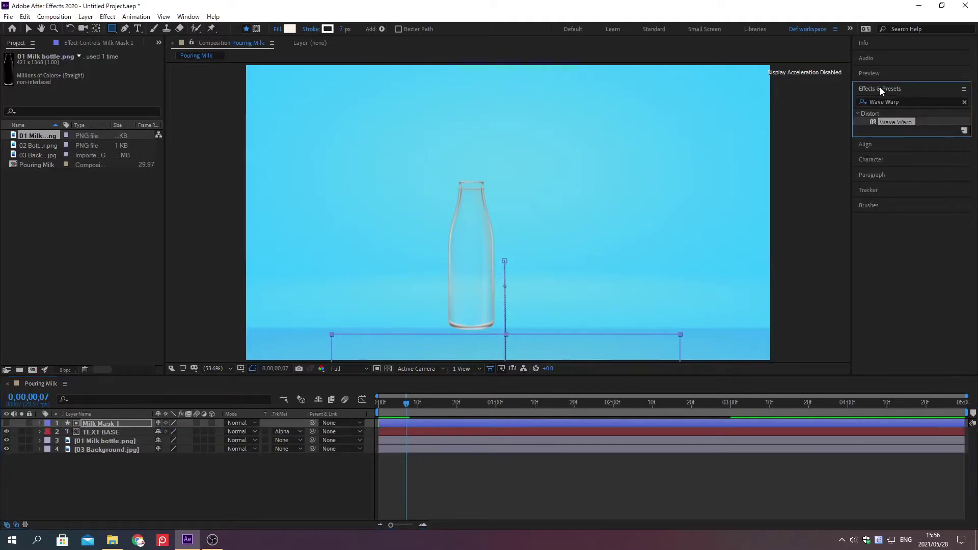
left_click(964, 102)
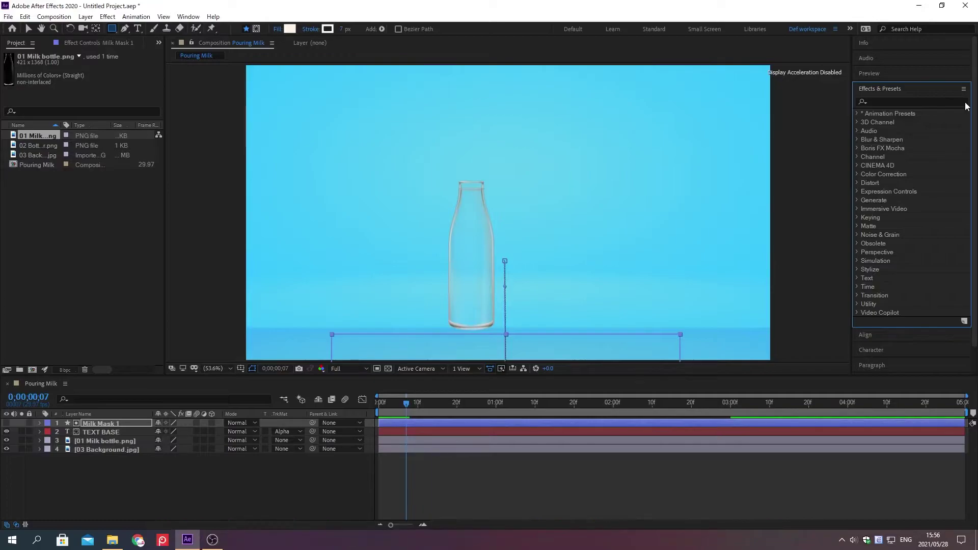
left_click(880, 101)
type("wave Warp")
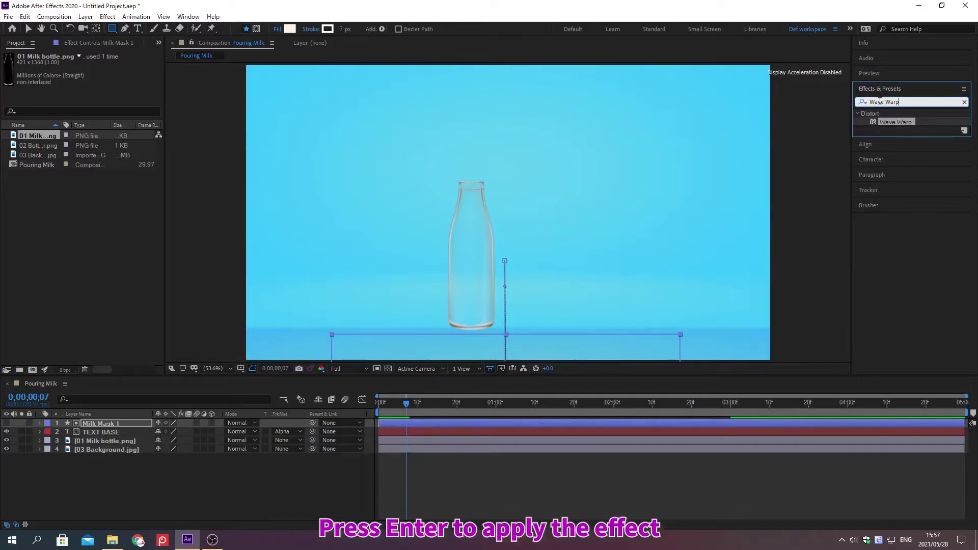
key("Return")
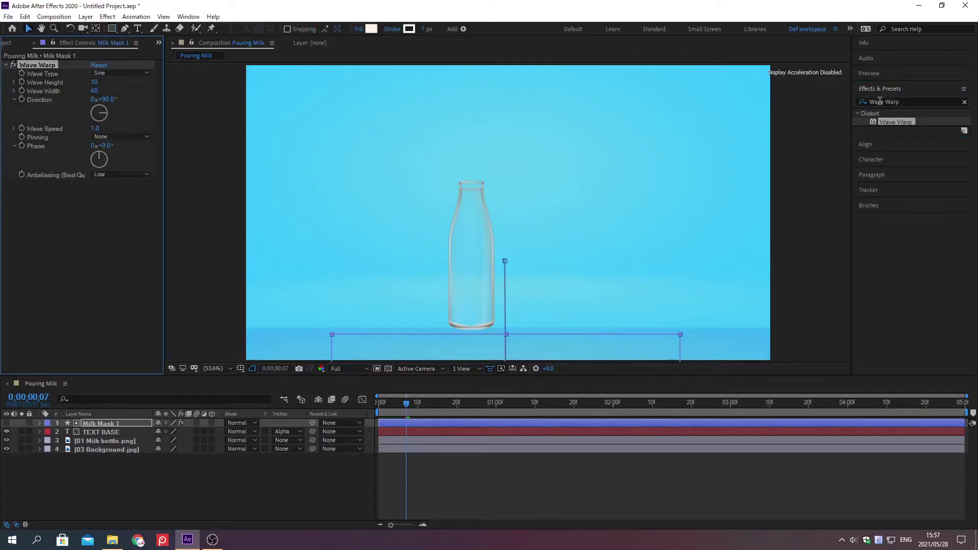
Step: Set Wave Warp's Wave Height to 1 and Wave Width to 40
left_click(879, 88)
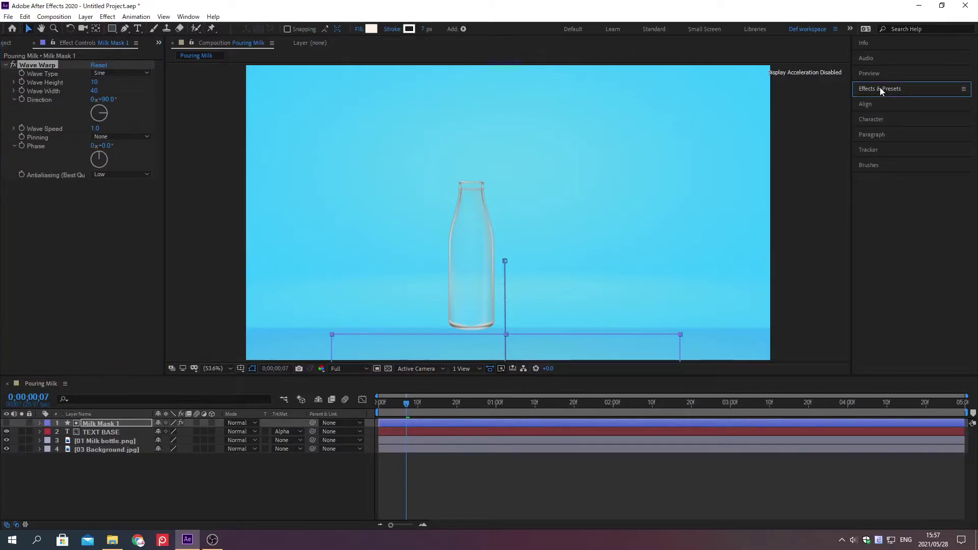
left_click(94, 82)
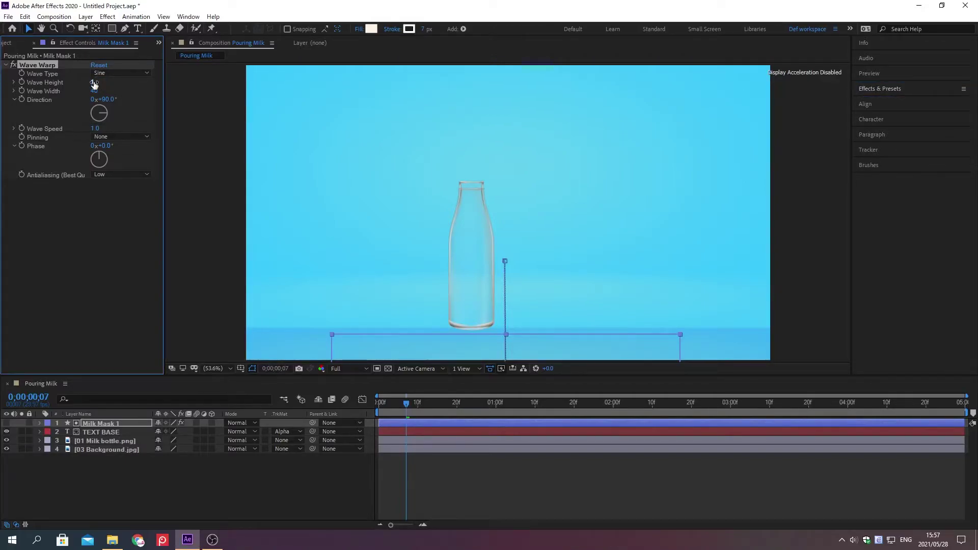
type("1")
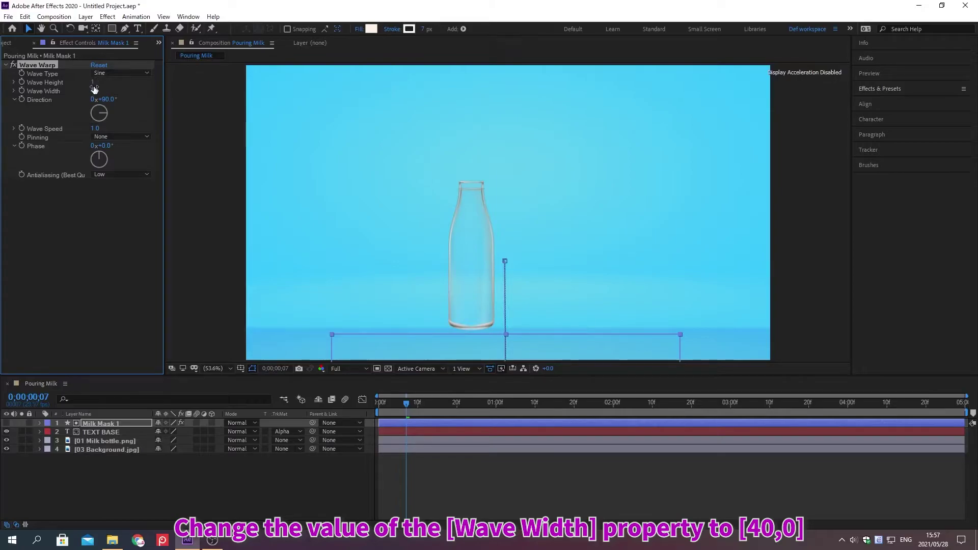
left_click(94, 89)
type("40")
key("Return")
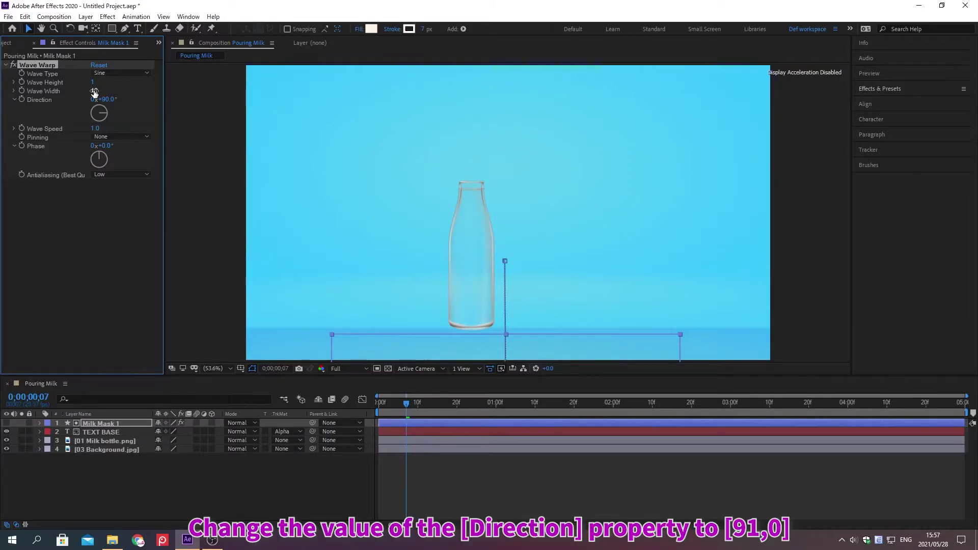
Step: Set Wave Warp's Direction to 91° and Wave Speed to 0
left_click(104, 98)
type("91")
key("Return")
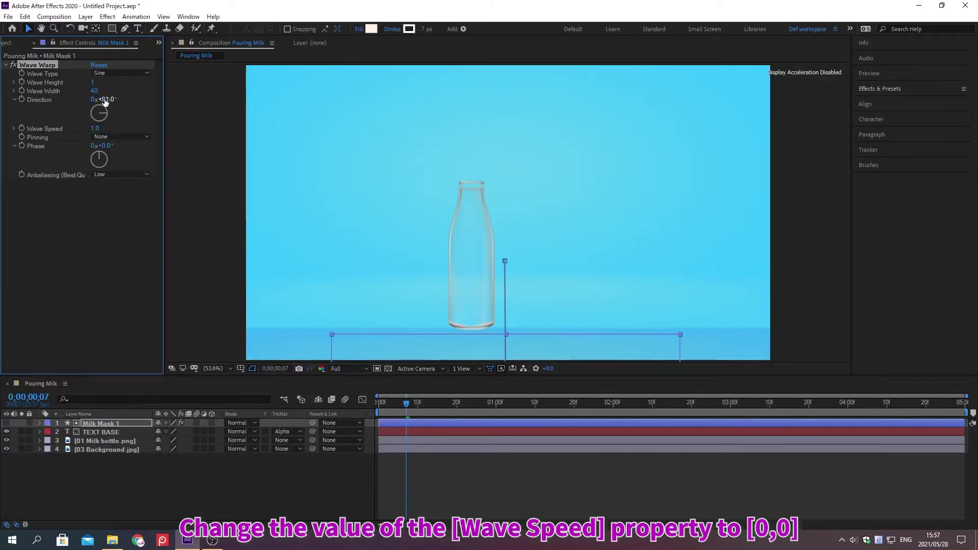
left_click(94, 127)
type("0")
key("Return")
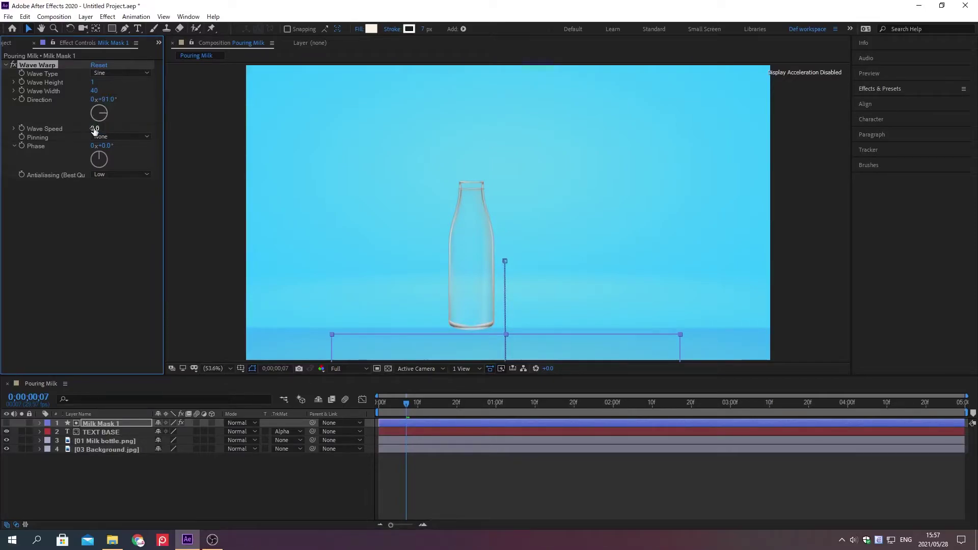
key("alt+shift+j")
Step: At frame 8, reveal Milk Mask 1's keyed properties and key Position at 950, 1250
type("0;00")
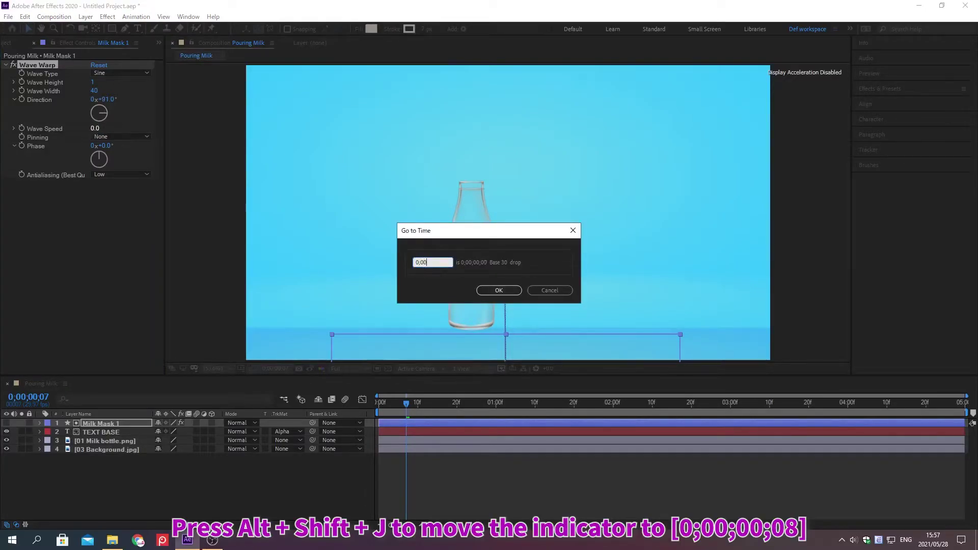
type(";00;0")
key("Return")
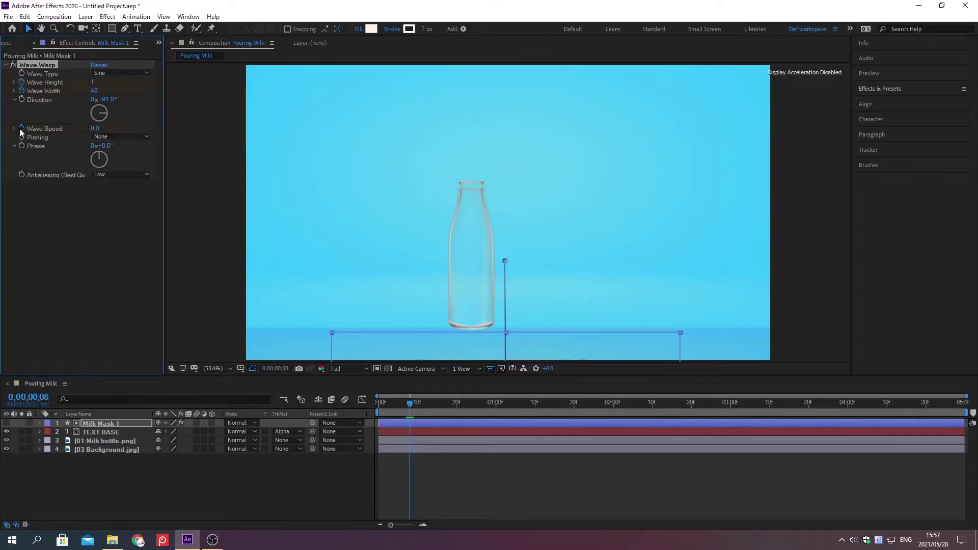
key("u")
left_click(162, 466)
type("950")
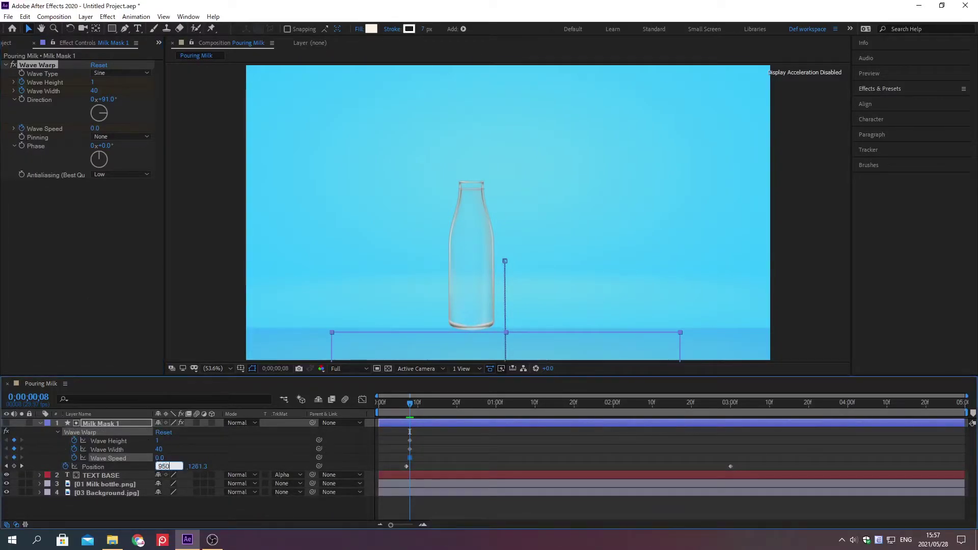
key("Tab")
type("12")
key("Return")
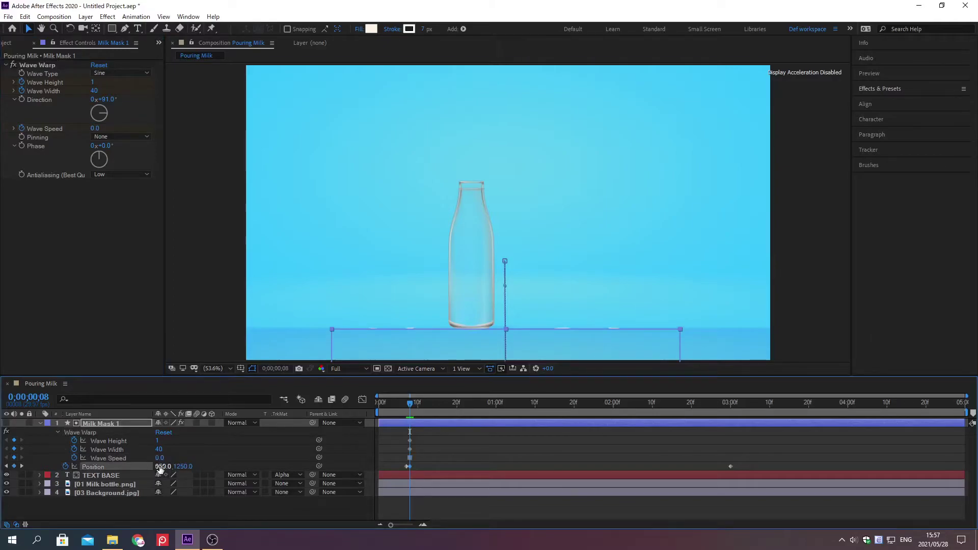
key("alt+shift+j")
Step: At frame 12, set Milk Mask 1's Wave Height to 40 and Wave Width to 35
type("0;00;00;12")
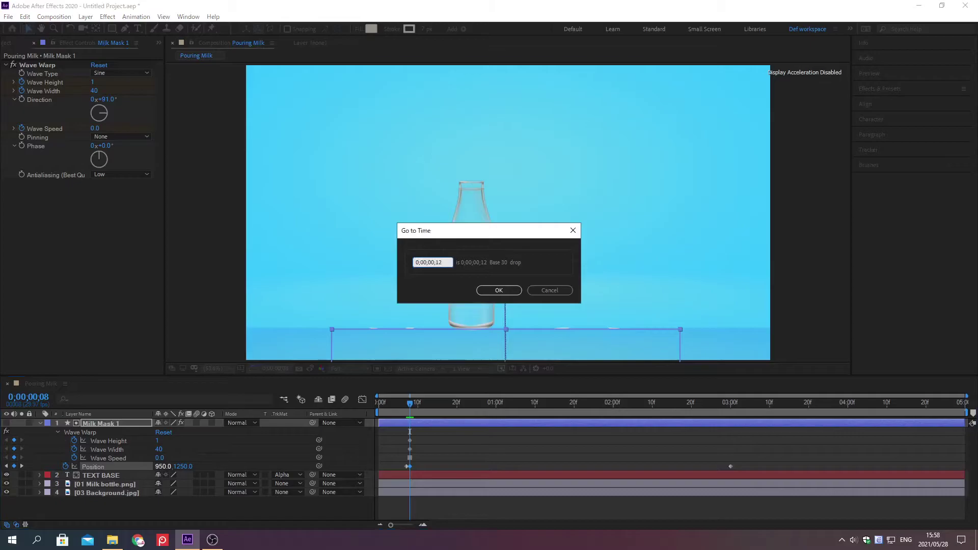
key("Return")
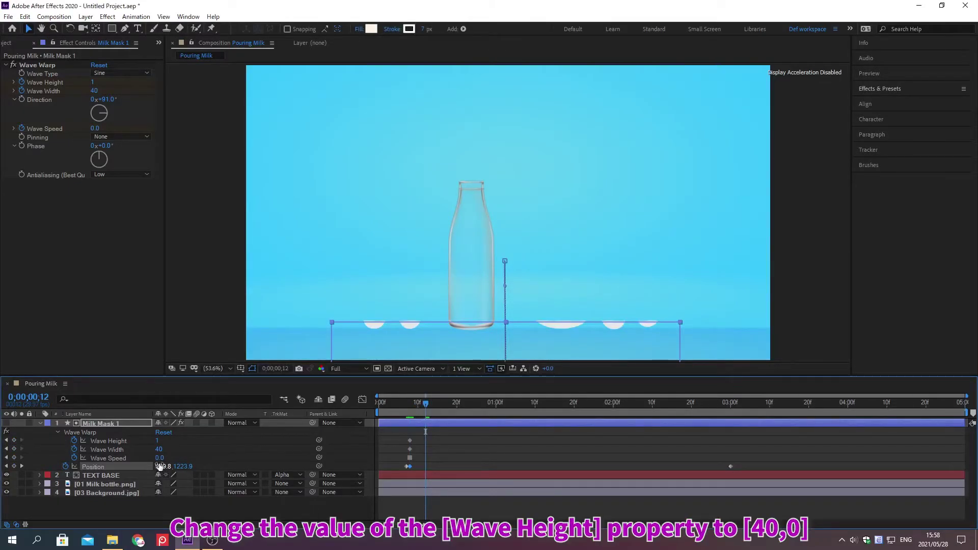
left_click(158, 441)
type("40")
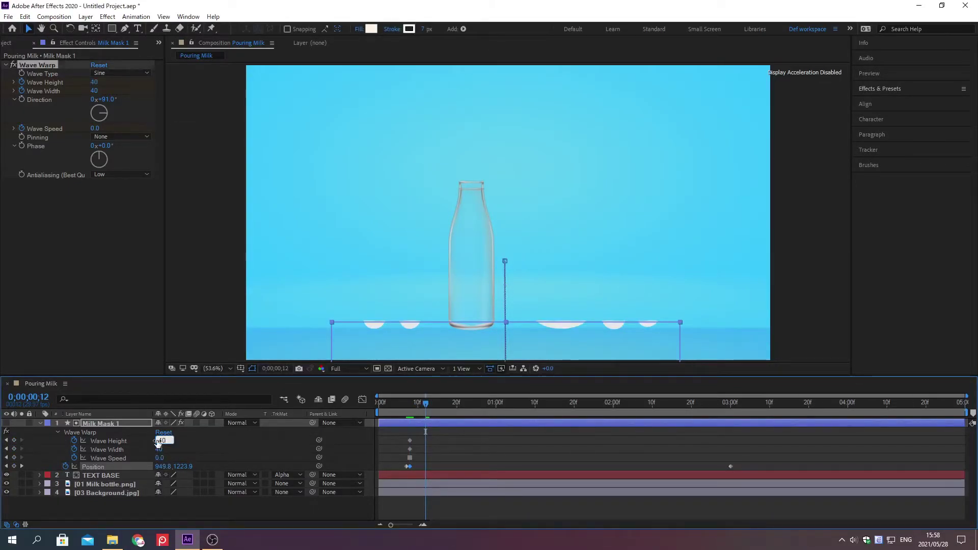
key("Return")
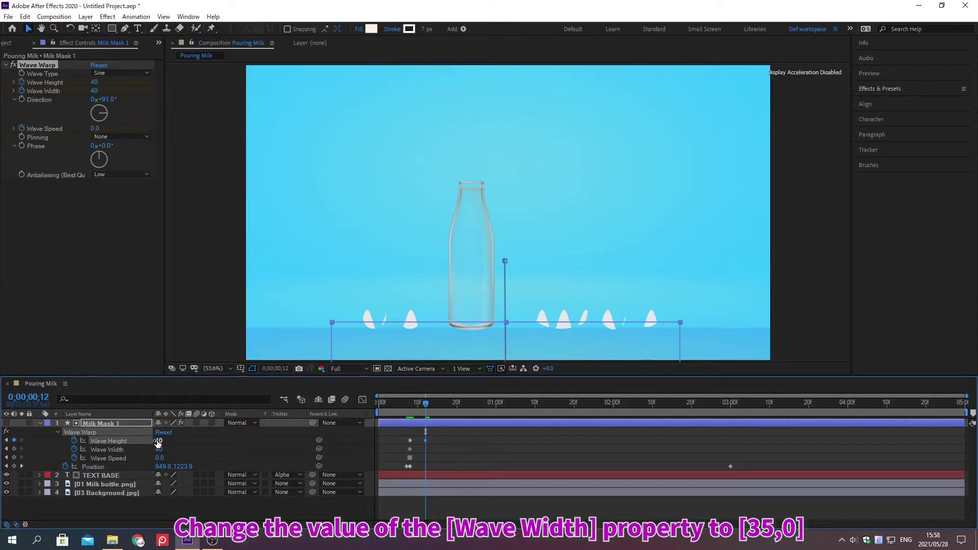
left_click(158, 449)
type("35")
key("Return")
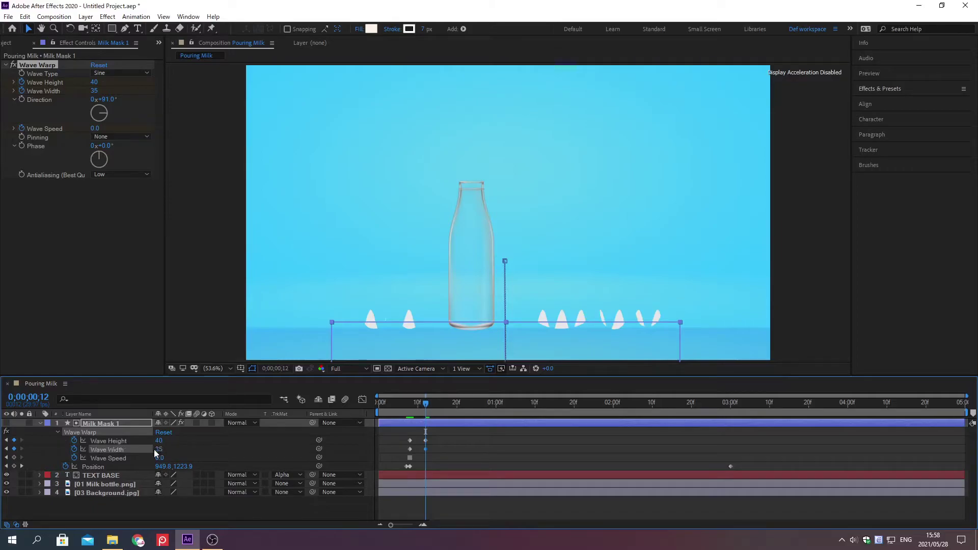
Step: Add a Wave Speed keyframe and key Position at 950, 1200
left_click(13, 458)
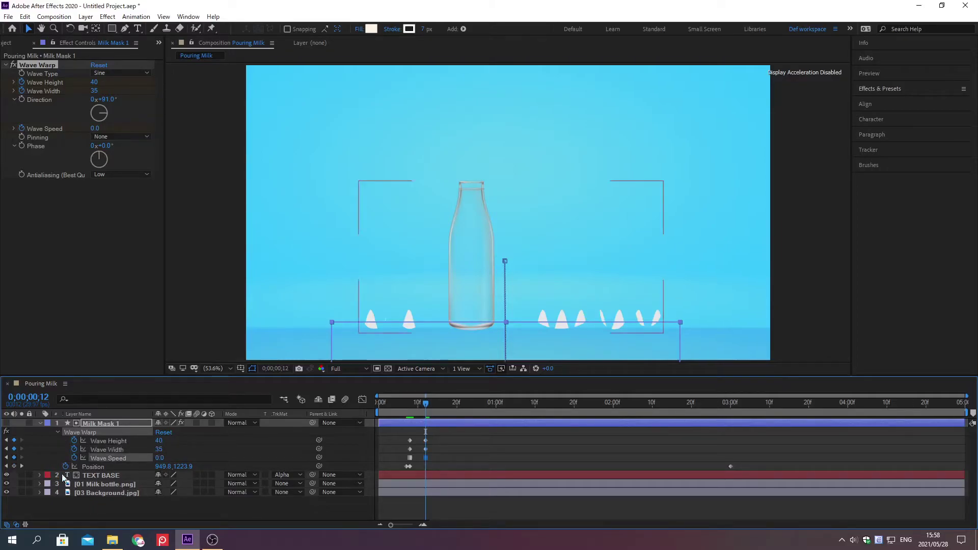
left_click(162, 467)
type("959.0")
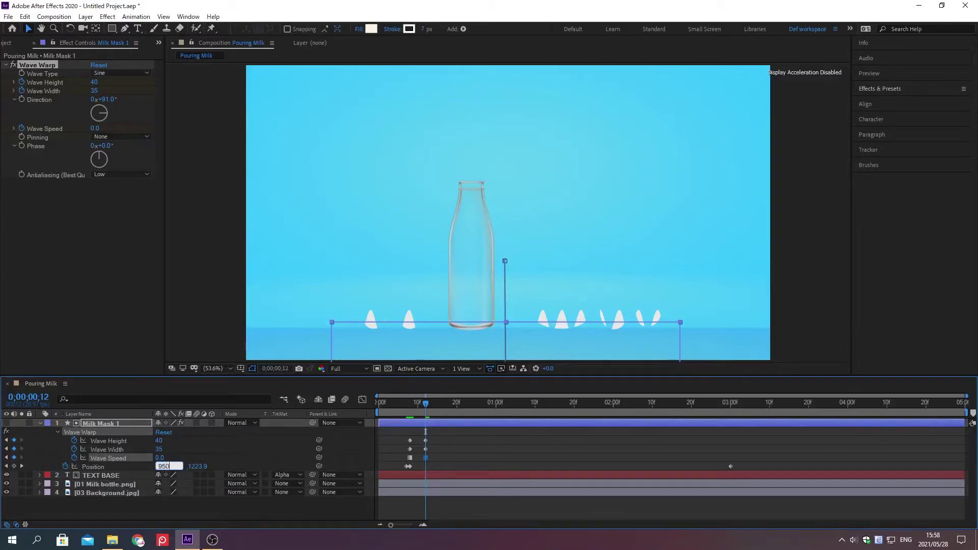
key("Tab")
type("1200")
key("Return")
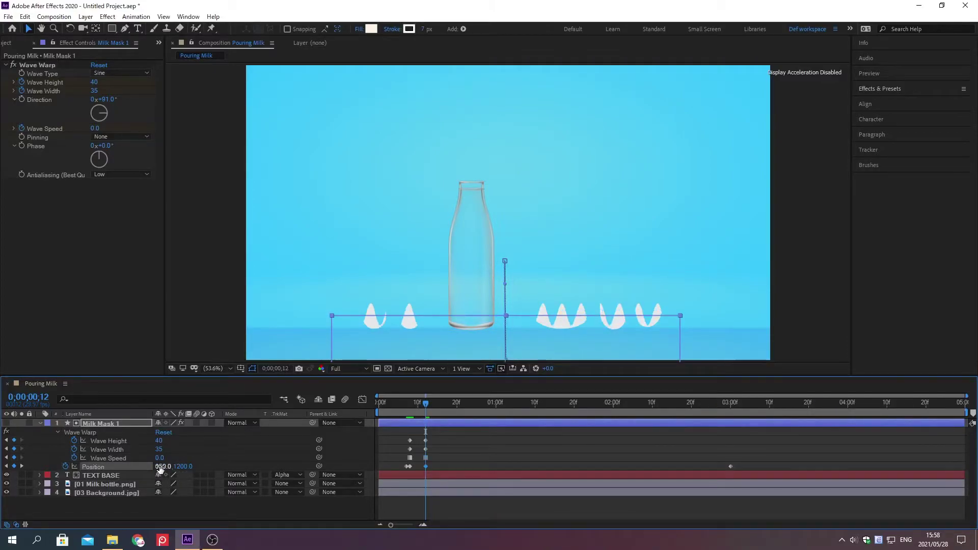
key("alt+shift+j")
Step: At frame 15, set Wave Height to 10 and Wave Width to 38
type("0;00")
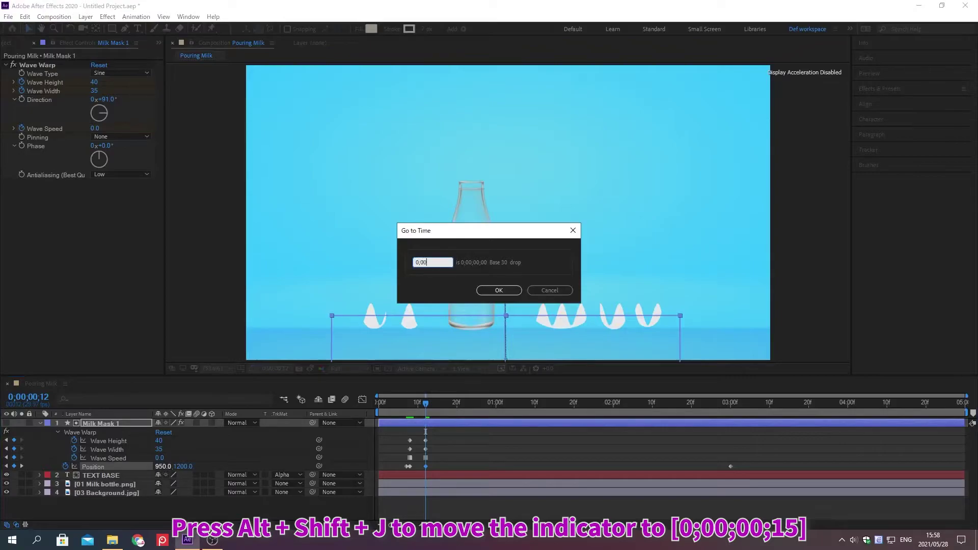
type(";00;15")
key("Return")
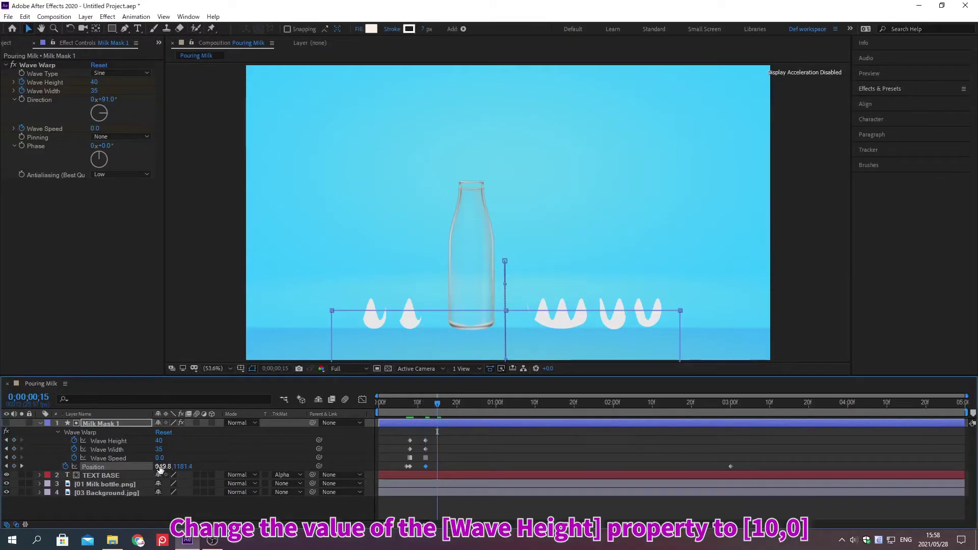
left_click(158, 441)
type("10")
key("Return")
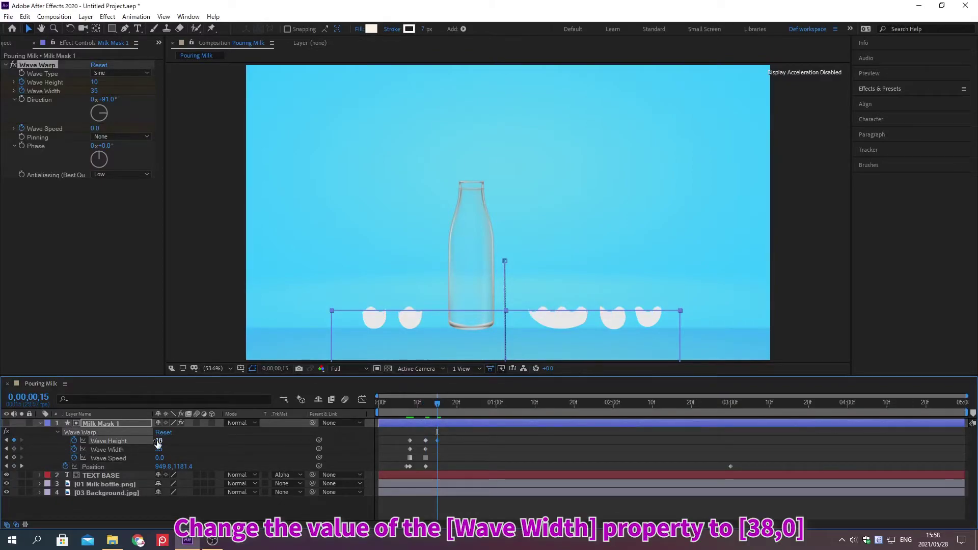
left_click(158, 449)
type("38")
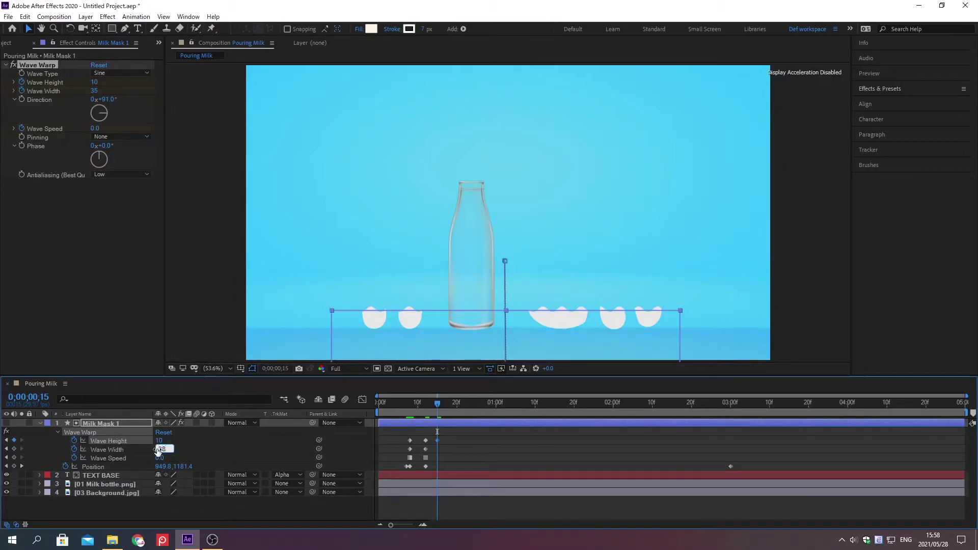
key("Return")
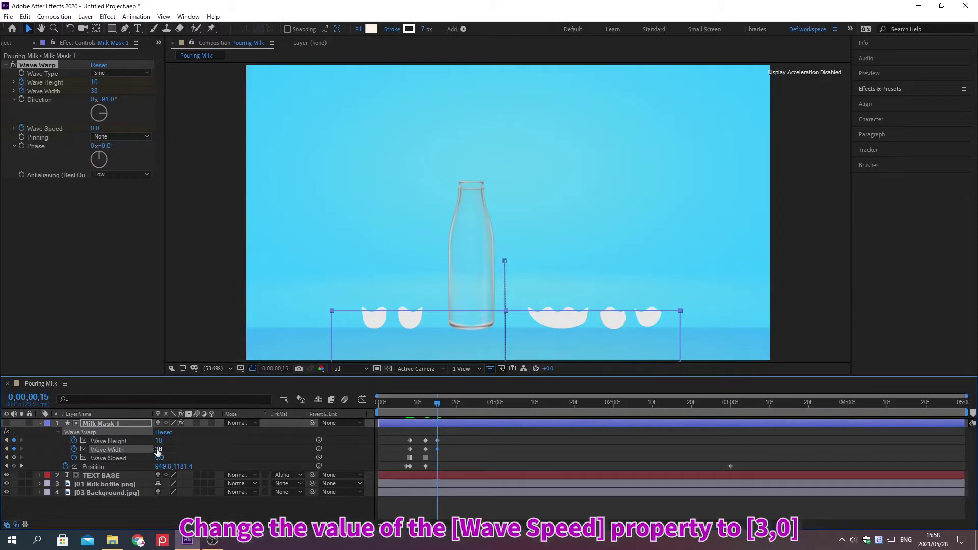
Step: Set Wave Speed to 3 and Position to 950, 1245
left_click(158, 458)
type("3")
key("Return")
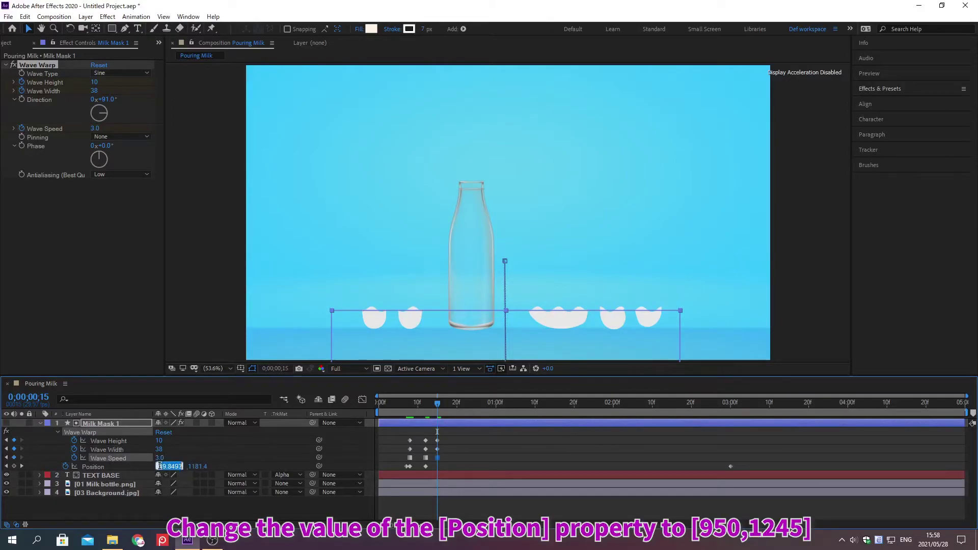
left_click(162, 466)
type("950")
key("Tab")
type("1")
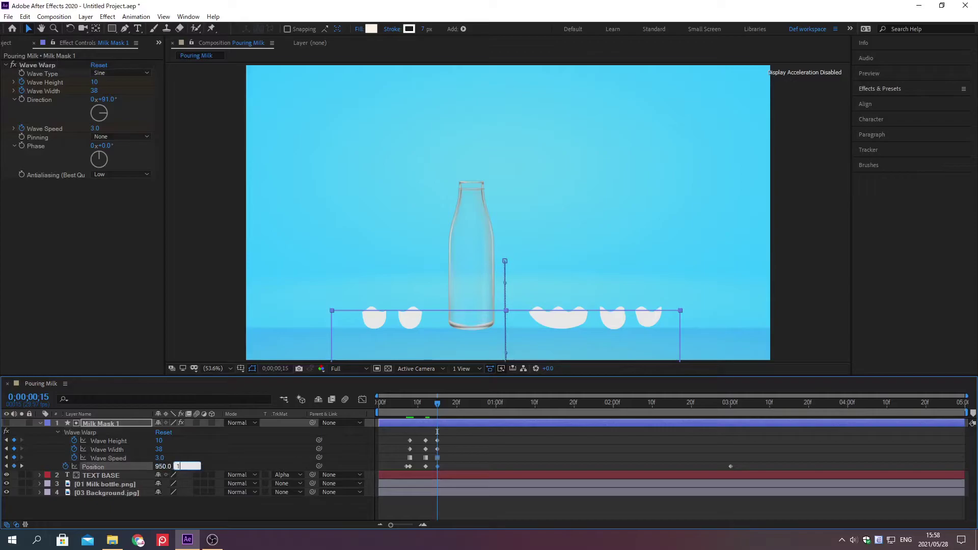
key("Return")
key("alt+shift+j")
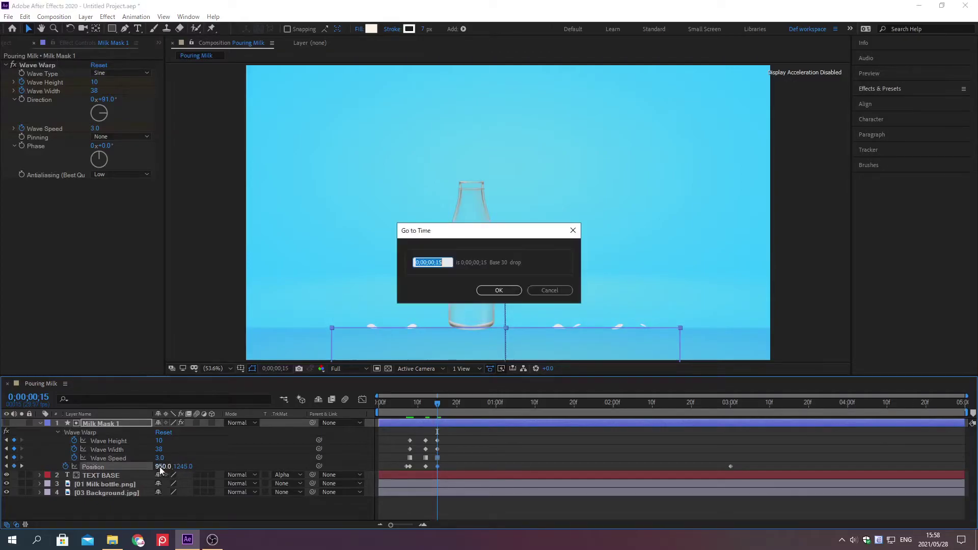
Step: Jump to frame 17 and key Milk Mask 1 with Wave Height 4 and Position 950, 1240
type("0;00;0")
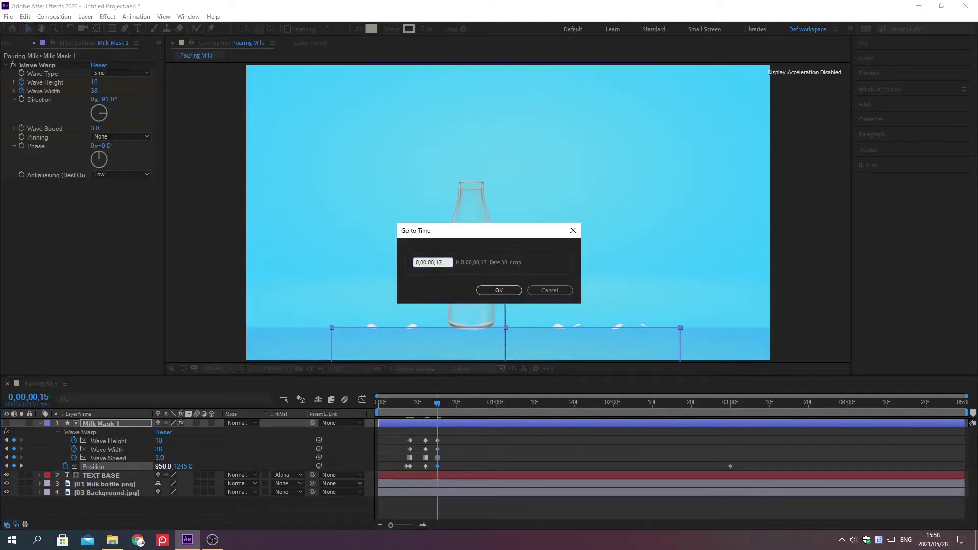
key("Return")
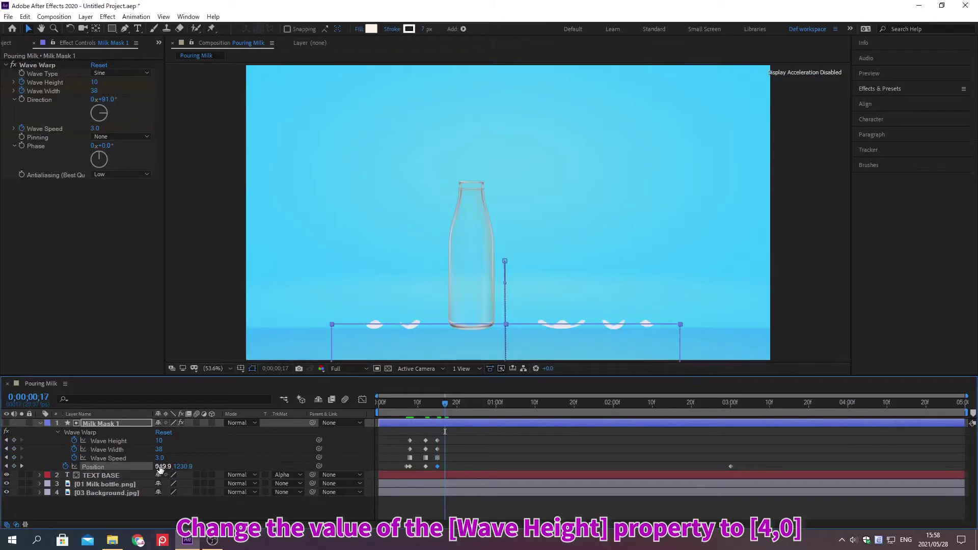
left_click(158, 441)
type("4")
key("Return")
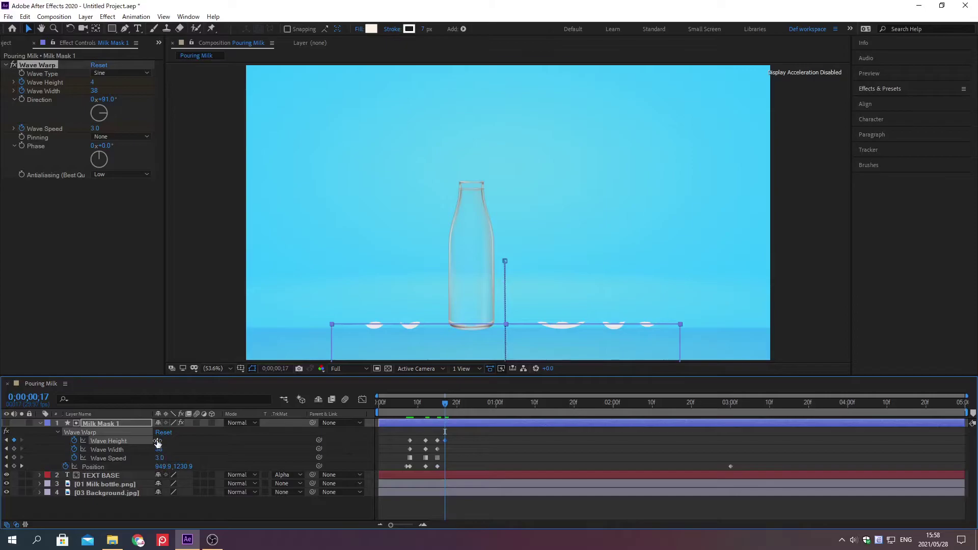
left_click(159, 466)
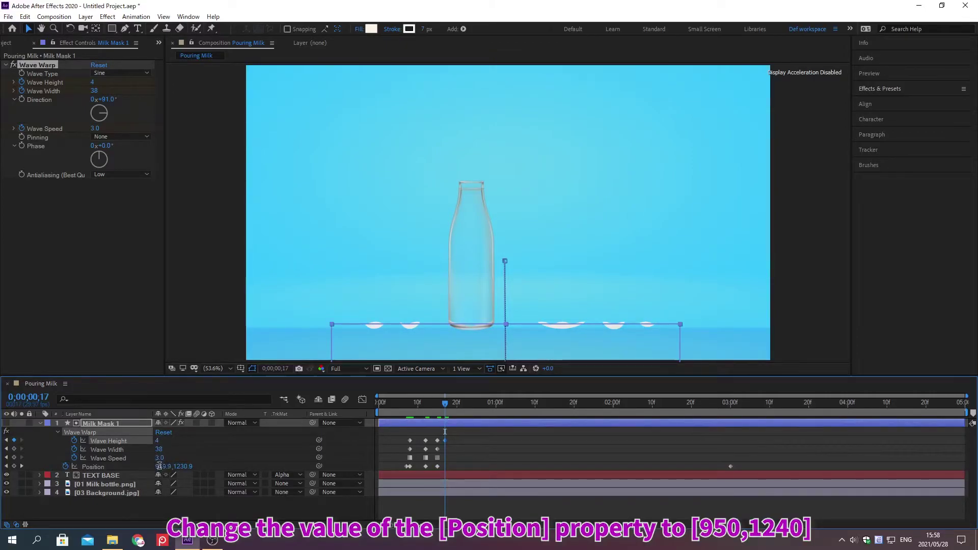
type("950")
key("Tab")
type("1")
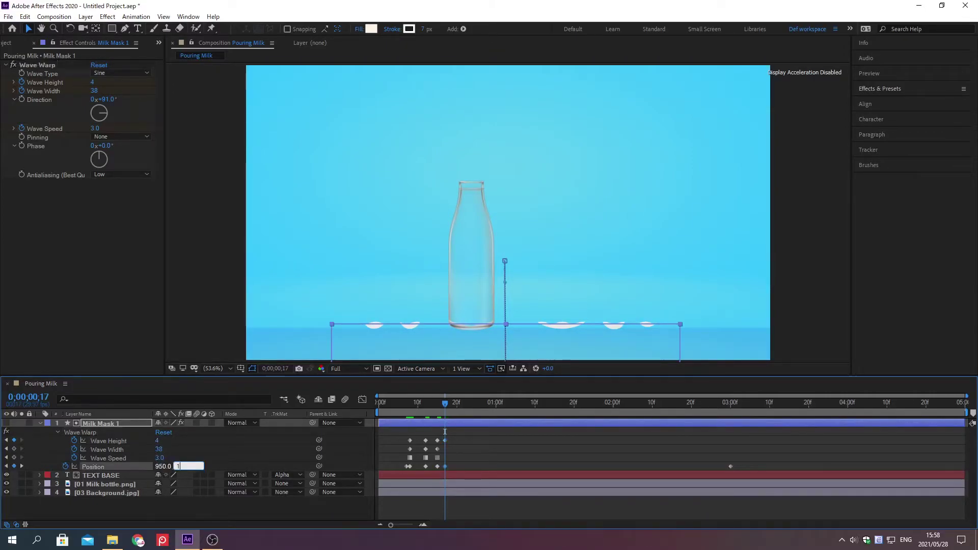
type("240")
key("Return")
Step: At 0;00;03;00, set Milk Mask 1's Wave Height to 2 and Wave Speed to 1
key("alt+shift+j")
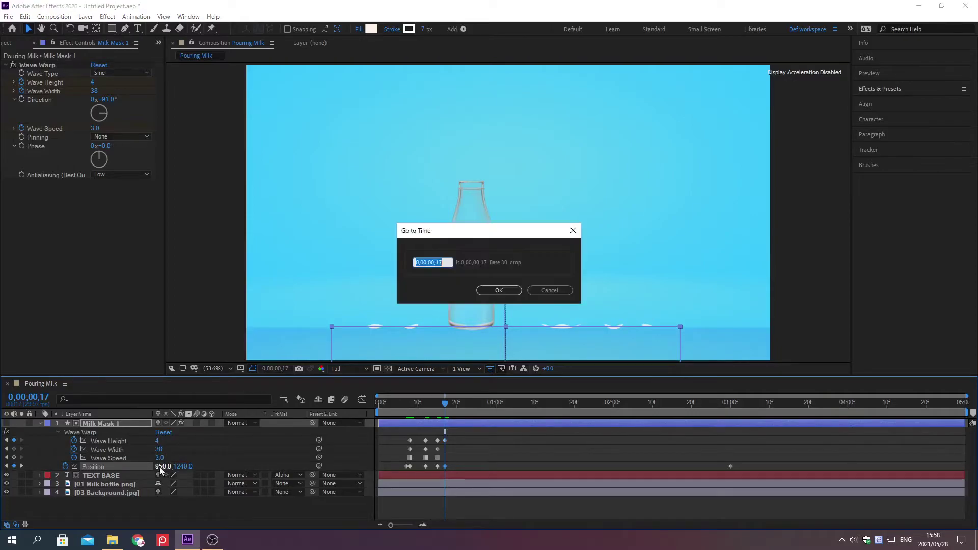
type("0;00;03;00")
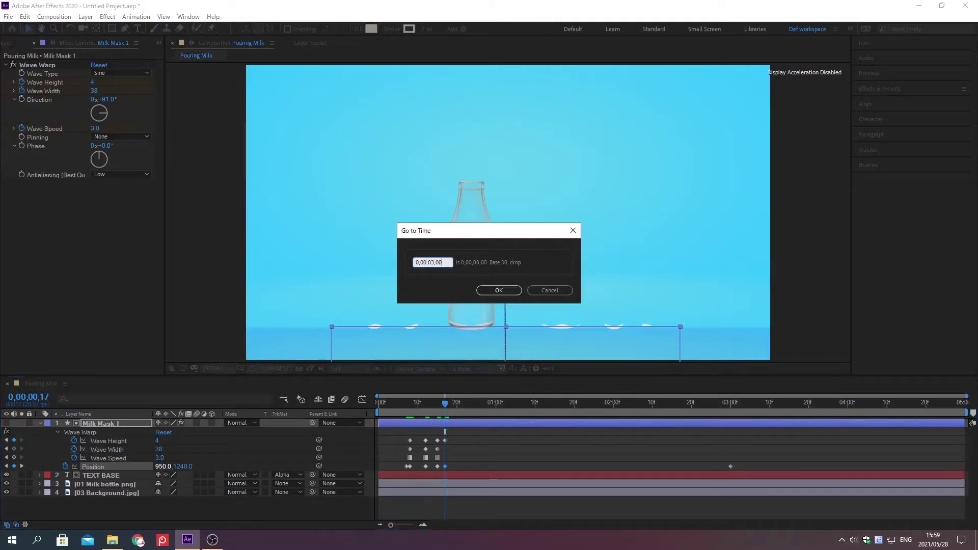
key("Return")
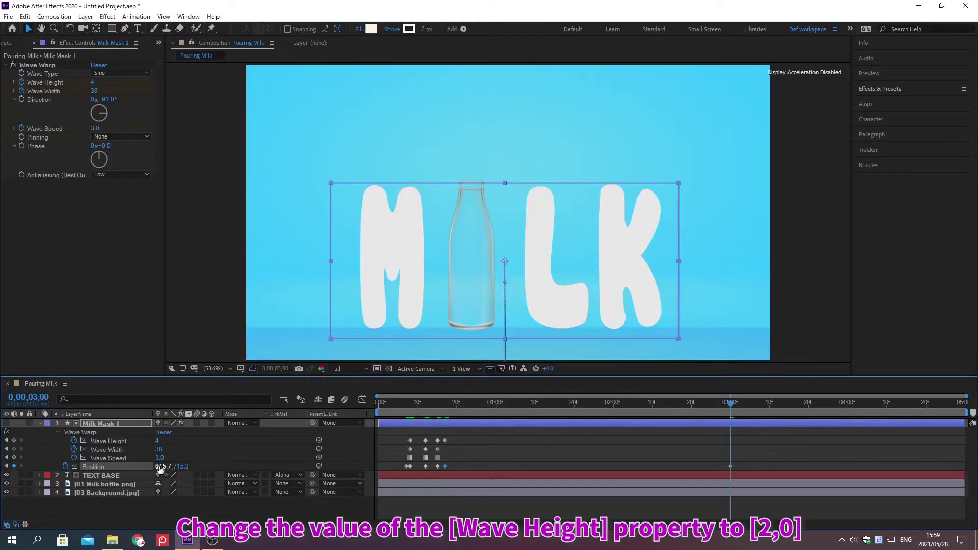
left_click(158, 441)
type("2")
key("Return")
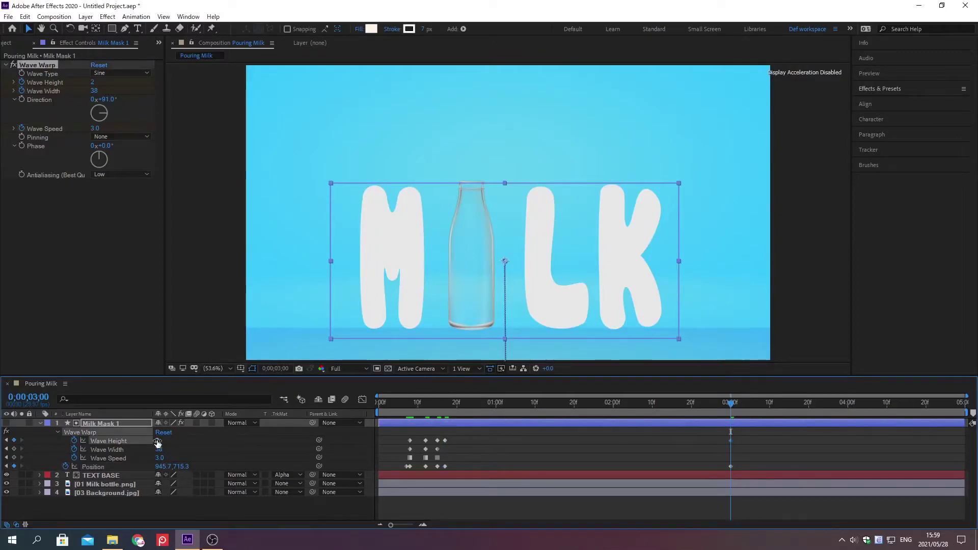
left_click(158, 458)
type("1")
key("Return")
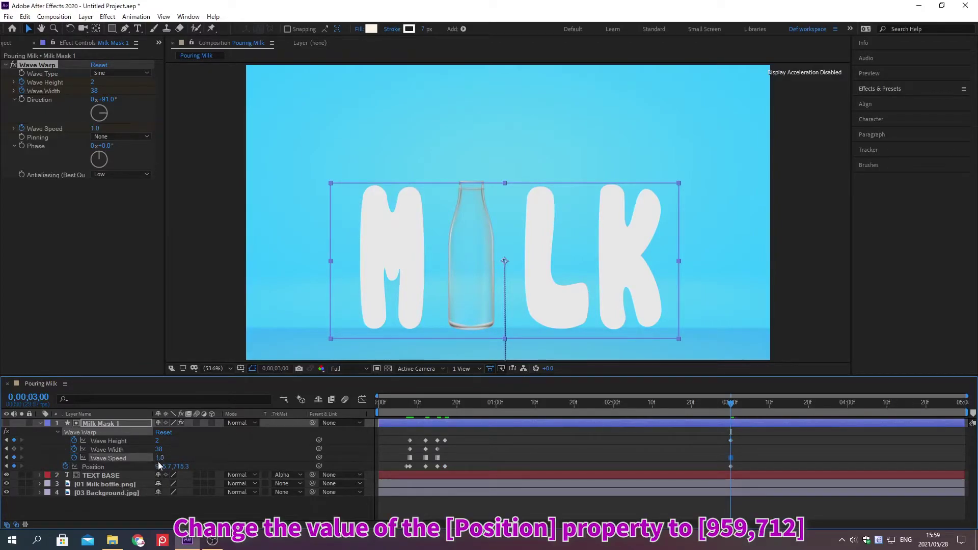
Step: Key Position at 959, 712, then return to frame 7 and collapse the layer's properties
left_click(159, 466)
type("959")
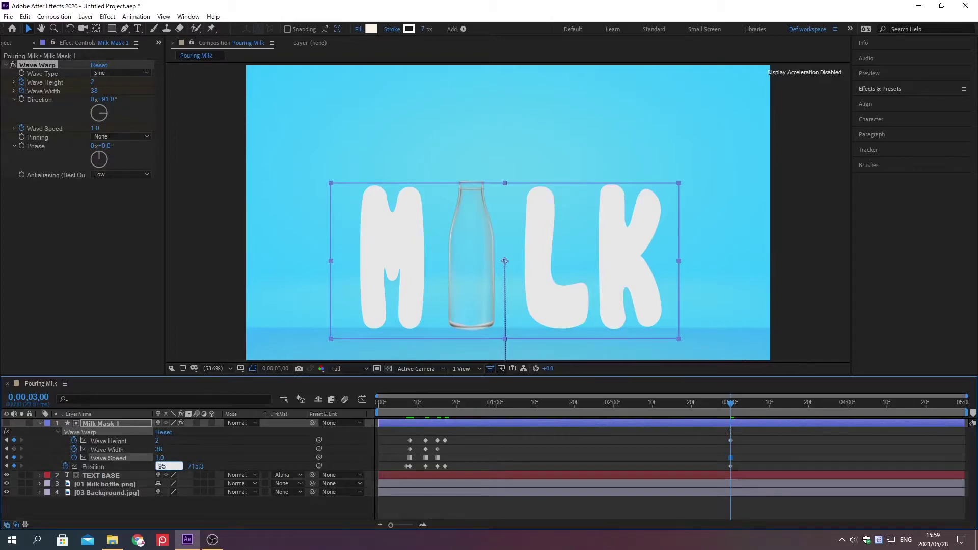
key("Tab")
type("712")
key("Return")
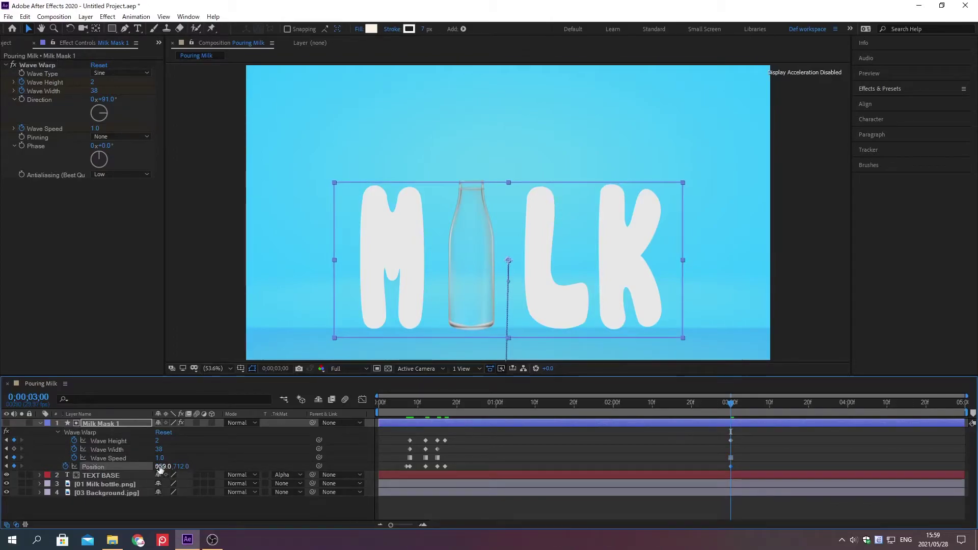
key("alt+shift+j")
type("0;00;00;")
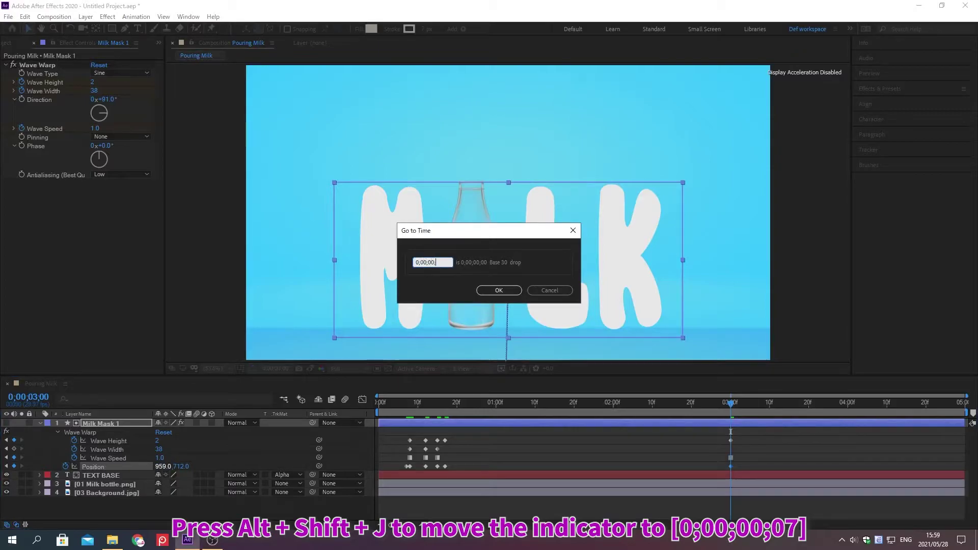
type("07")
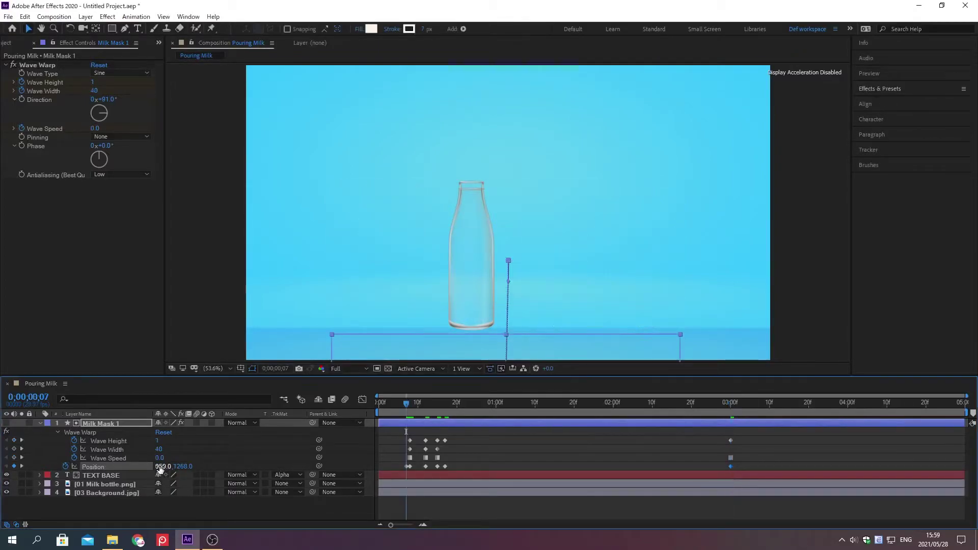
left_click(41, 424)
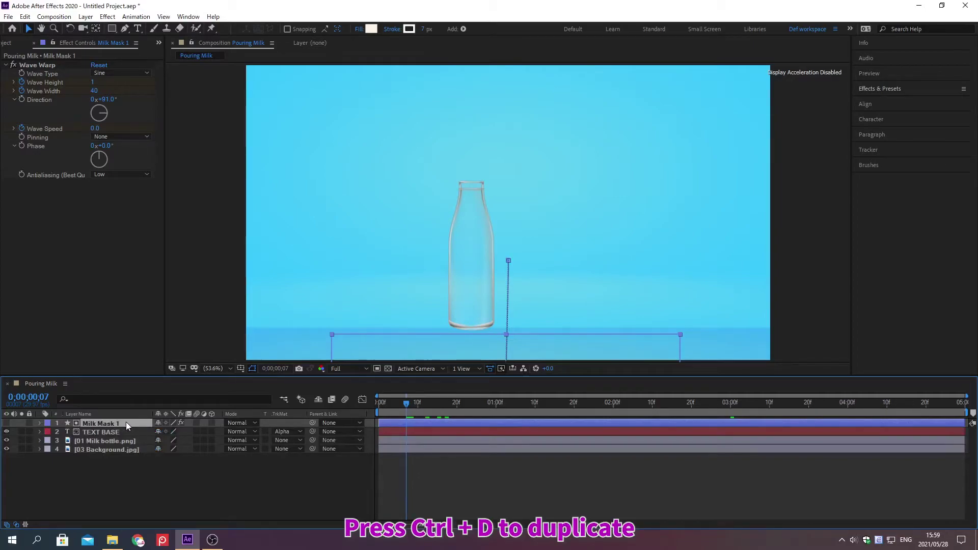
Step: Duplicate Milk Mask 1 as Milk Mask 2, then set the Pen stroke to 2 px, colour 98B3BB
key("ctrl+d")
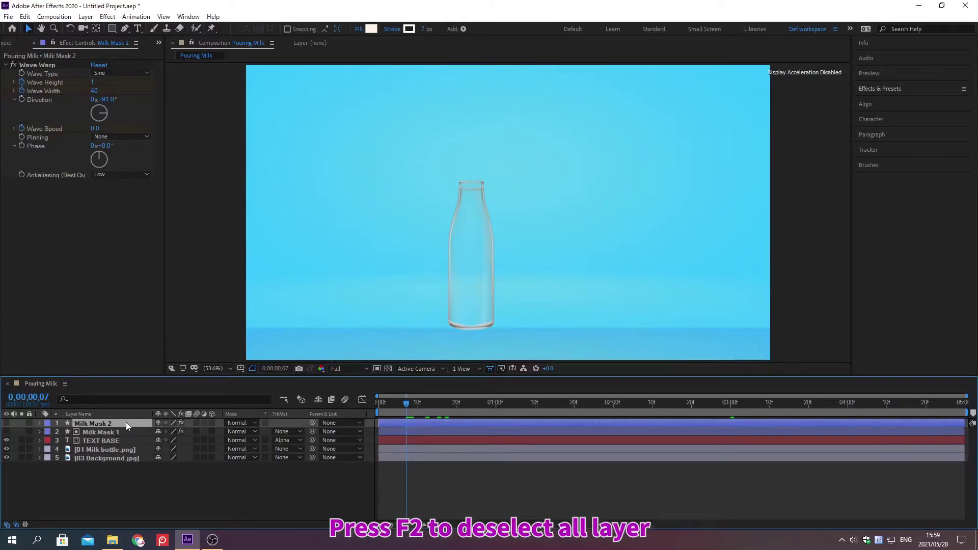
key("F2")
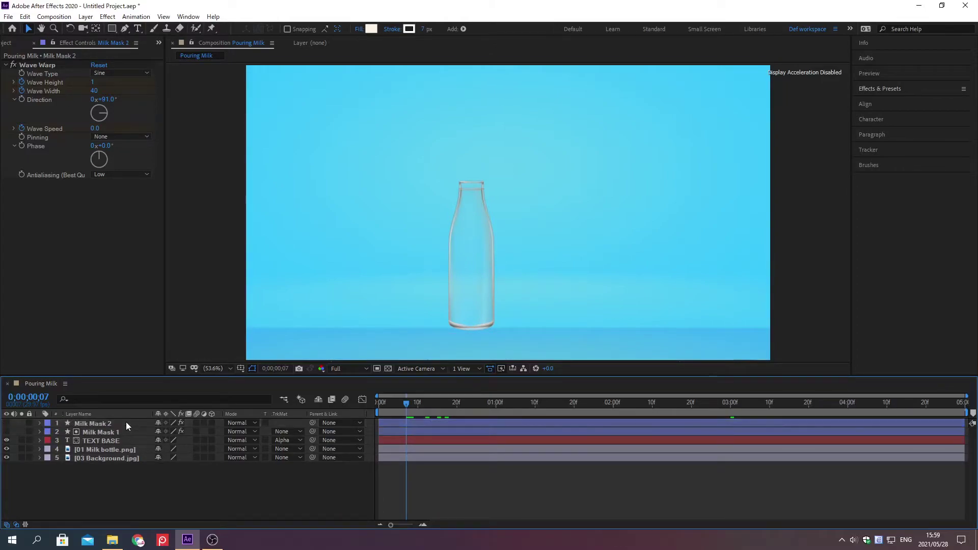
left_click(125, 29)
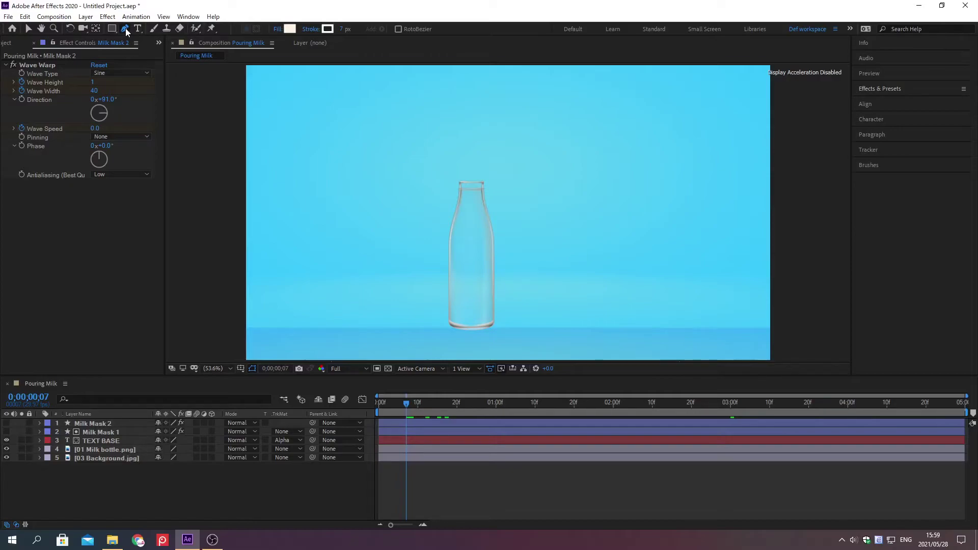
left_click(344, 28)
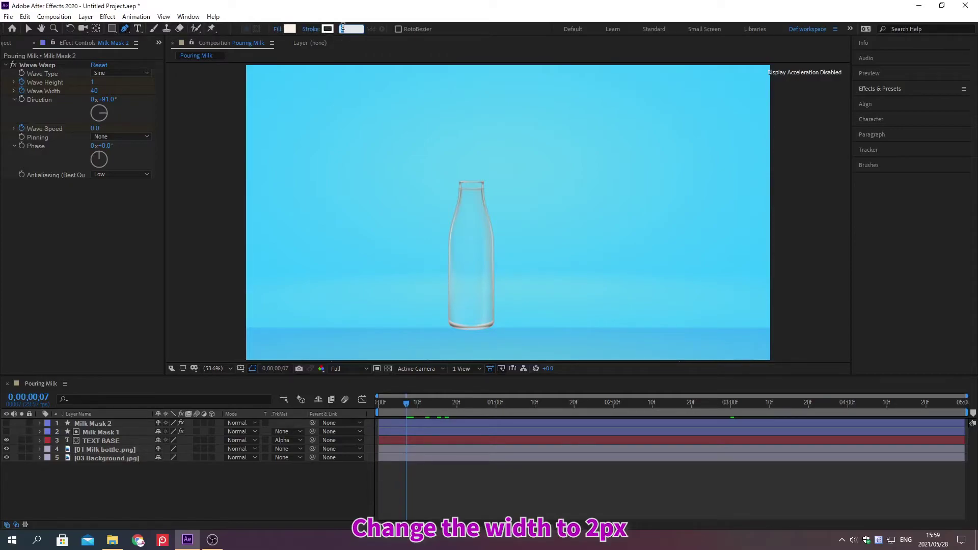
type("2")
key("Return")
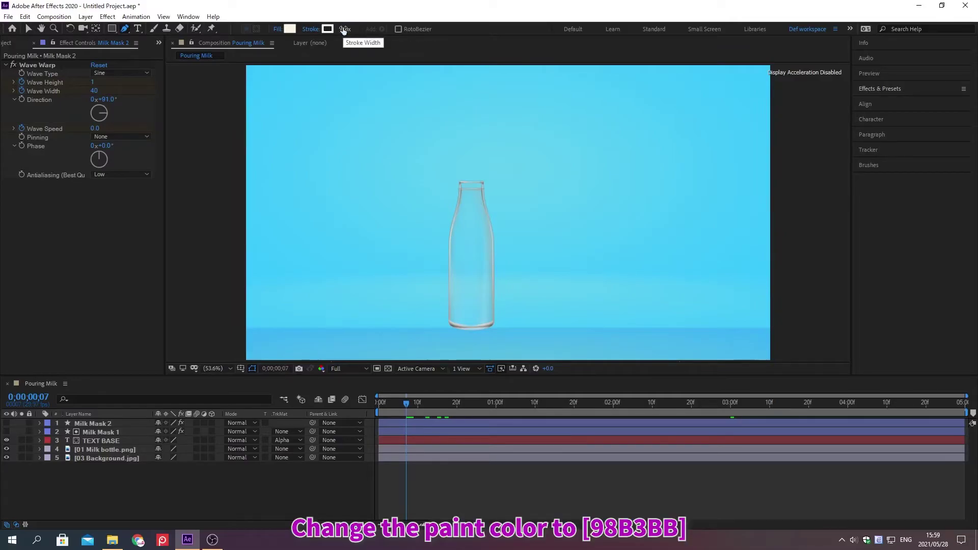
left_click(327, 28)
type("98B")
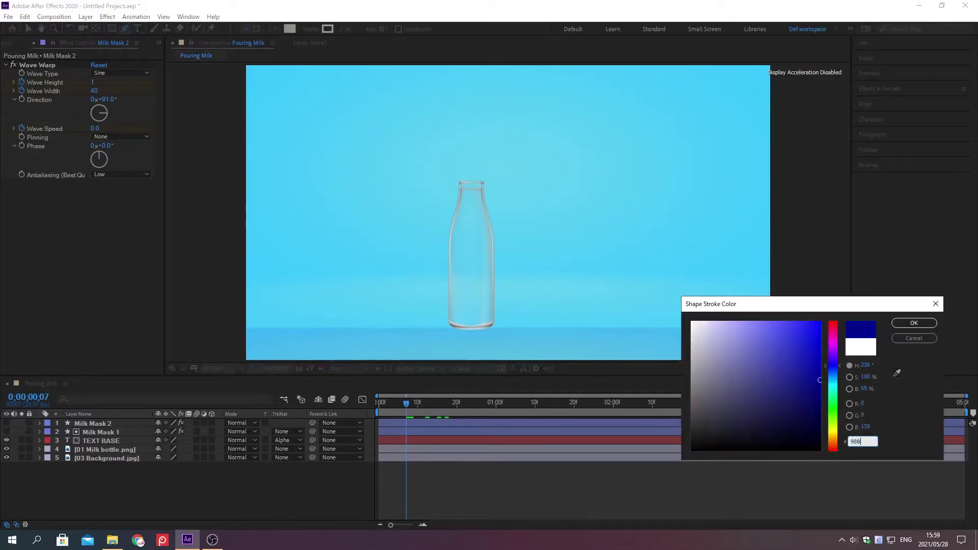
type("3BB")
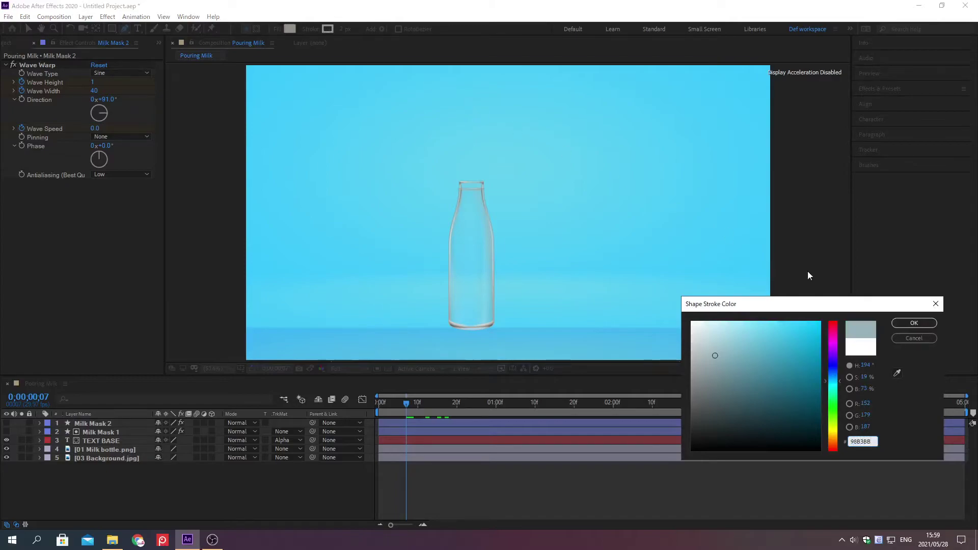
left_click(914, 322)
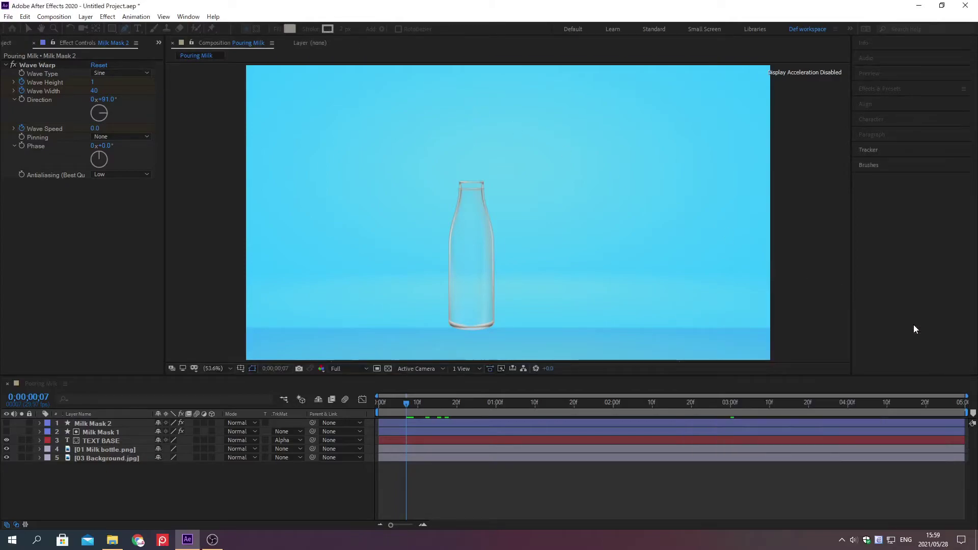
Step: Trace the bottle's inner outline with Pen points and close the path on the first point
left_click(459, 198)
left_click(457, 209)
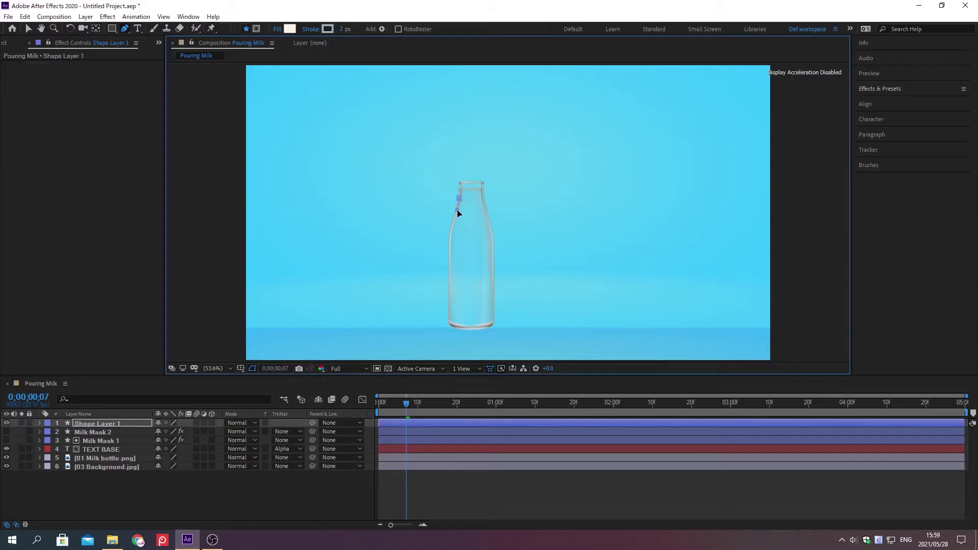
left_click(452, 227)
left_click(450, 237)
left_click(450, 321)
left_click(463, 326)
left_click(480, 326)
left_click(493, 323)
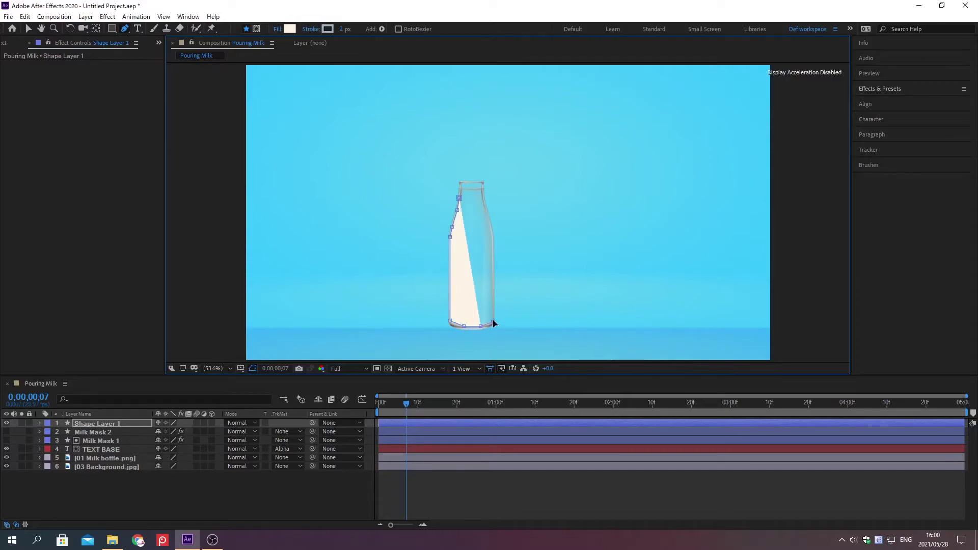
left_click(491, 237)
left_click(489, 223)
left_click(484, 209)
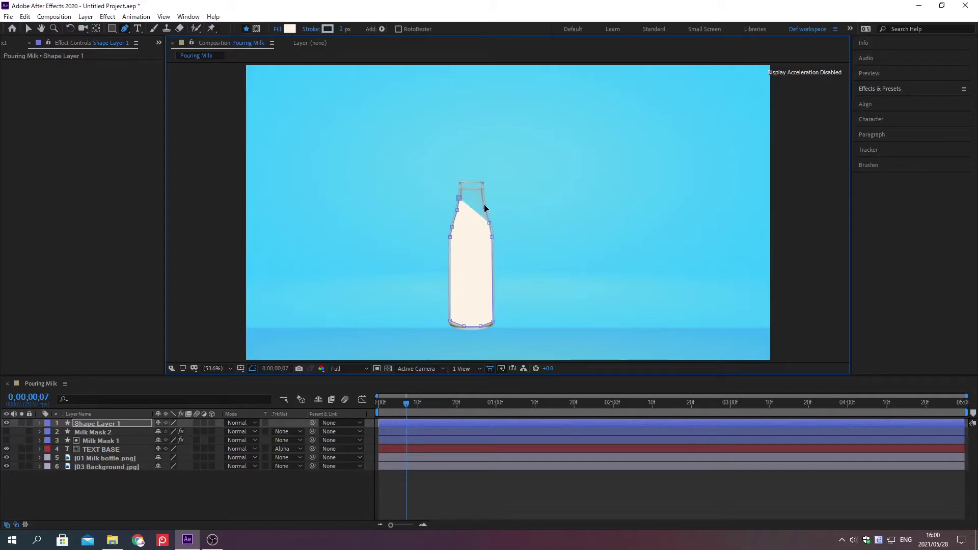
left_click(483, 196)
left_click(460, 198)
Step: Select the new Shape Layer 1 and start renaming it
key("v")
left_click(127, 422)
key("Return")
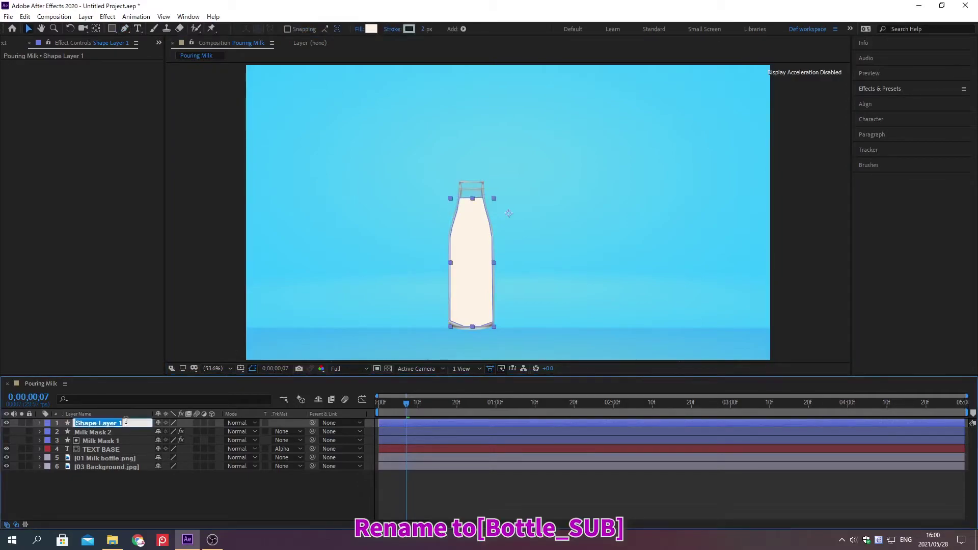
Step: Name the layer Bottle_SUB with Milk Mask 2 as alpha matte, and bring the bottle image to top
type("Bottle_SUB")
key("Return")
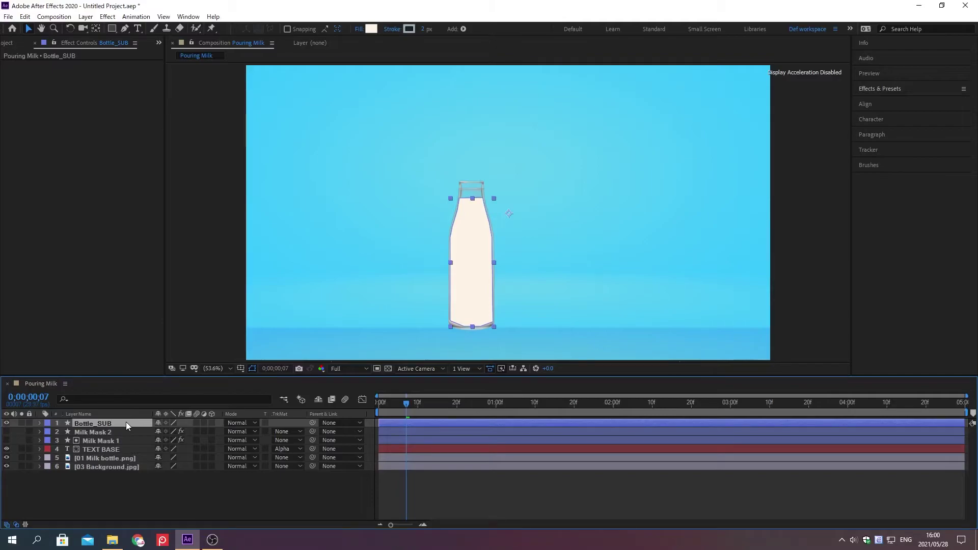
key("ctrl+bracketleft")
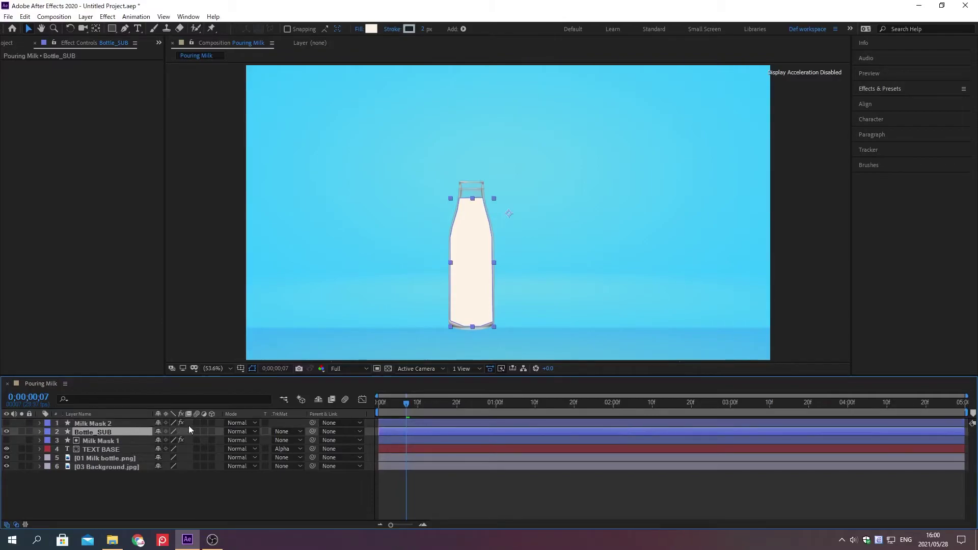
left_click(280, 432)
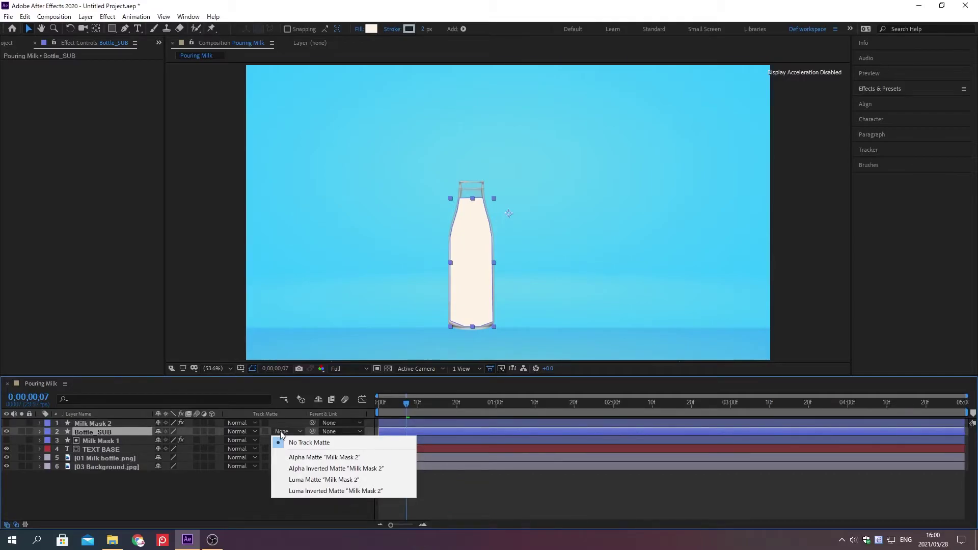
left_click(306, 457)
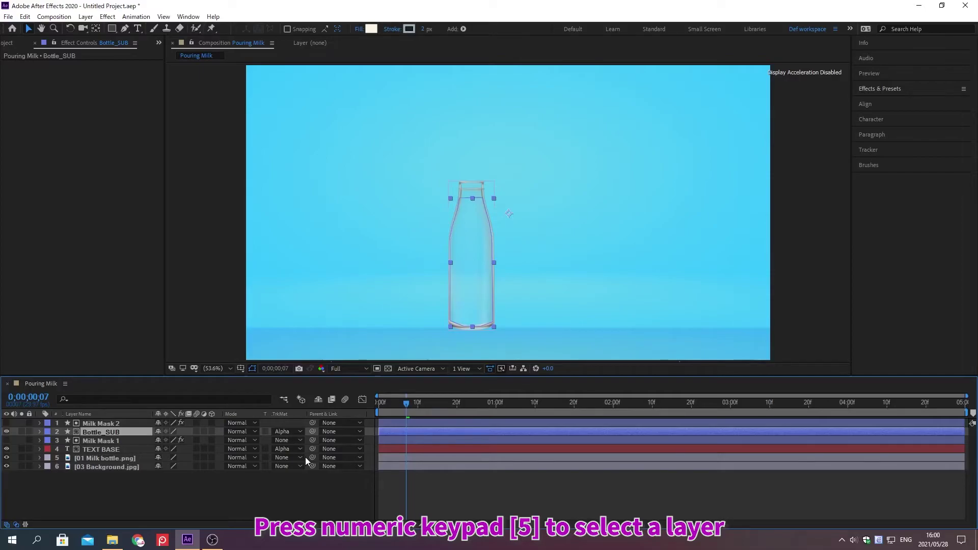
key("KP_5")
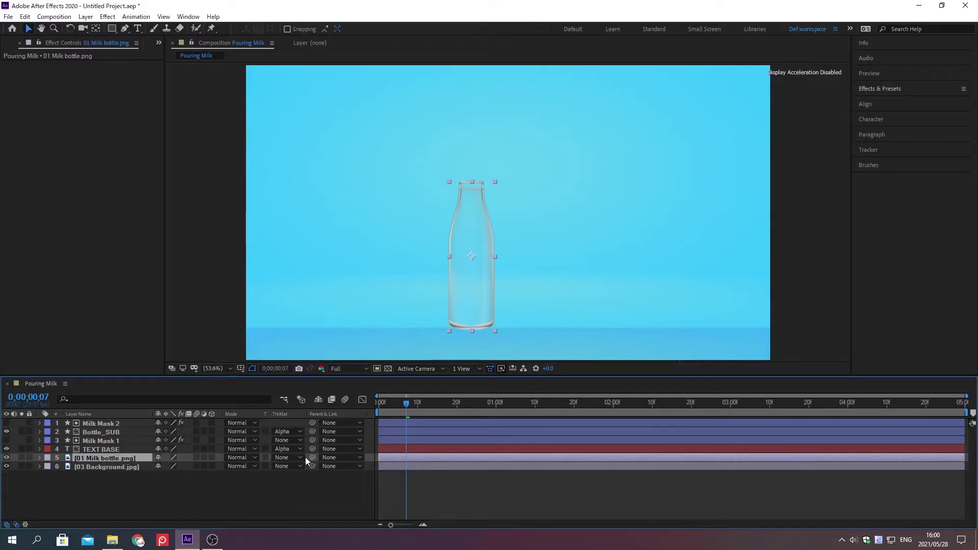
key("ctrl+shift+bracketright")
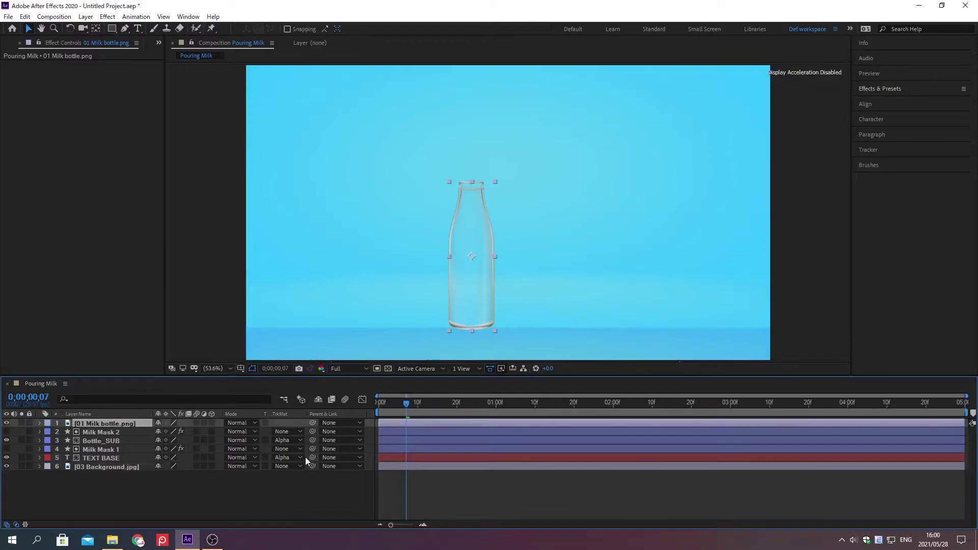
Step: Deselect, zoom out, and set the Pen stroke to 35 px in colour FDF4E6
left_click(357, 492)
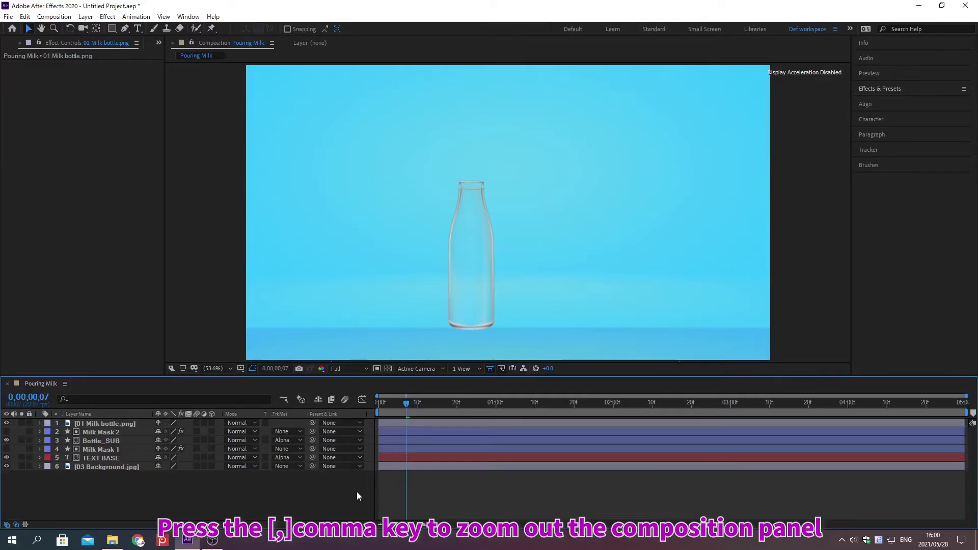
key("comma")
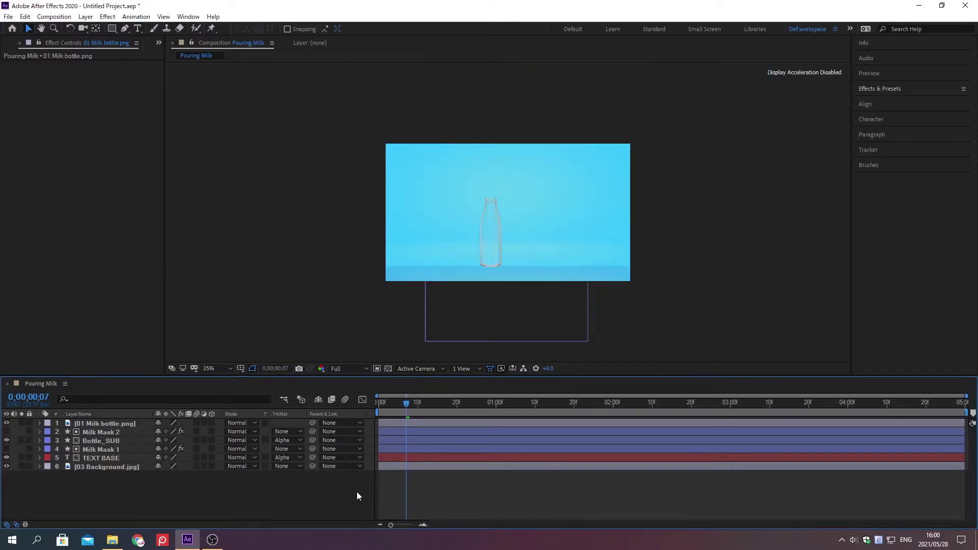
left_click(125, 29)
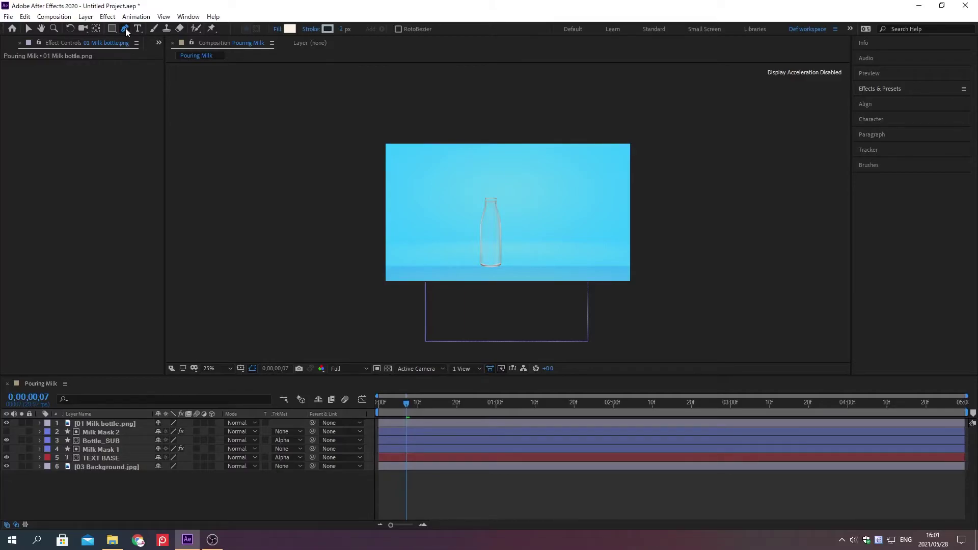
left_click(343, 29)
type("35")
key("Return")
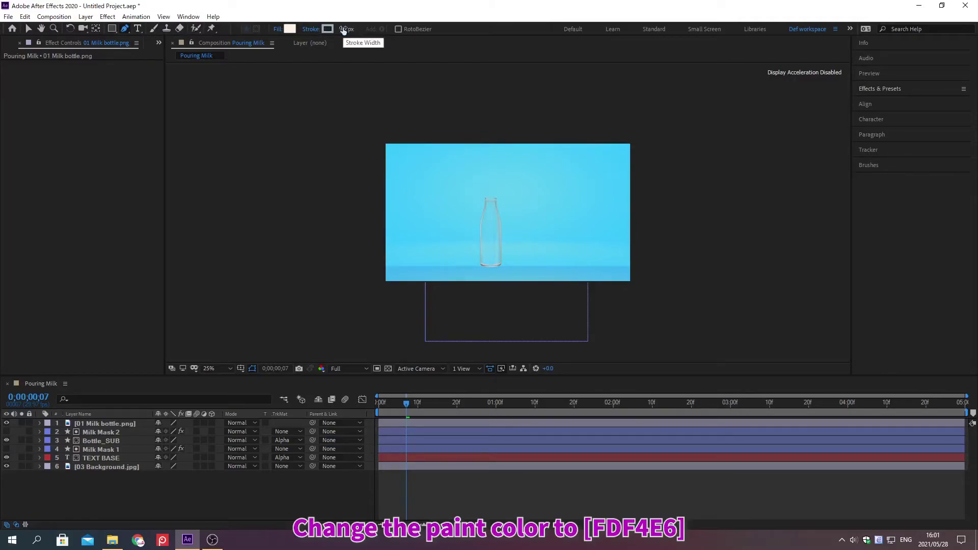
left_click(326, 28)
type("FDF4E6")
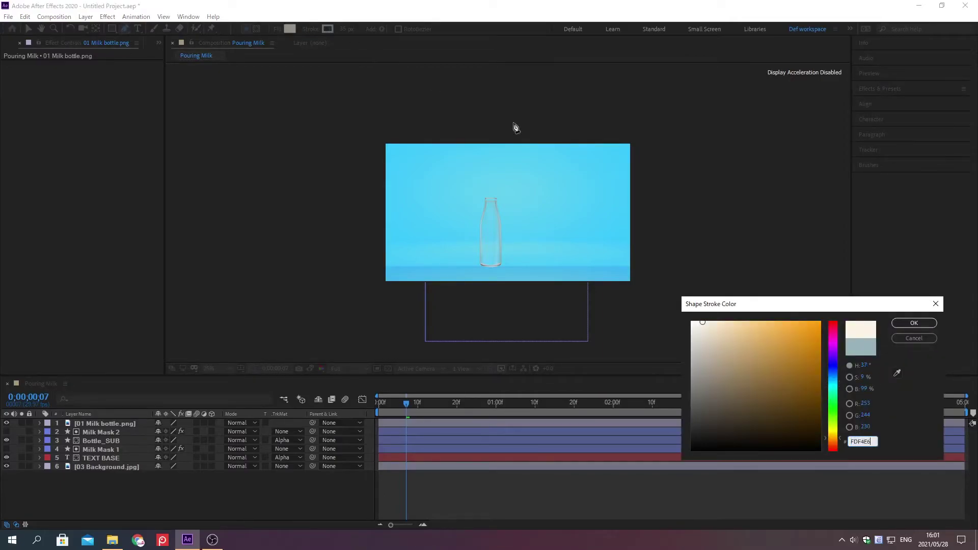
left_click(913, 324)
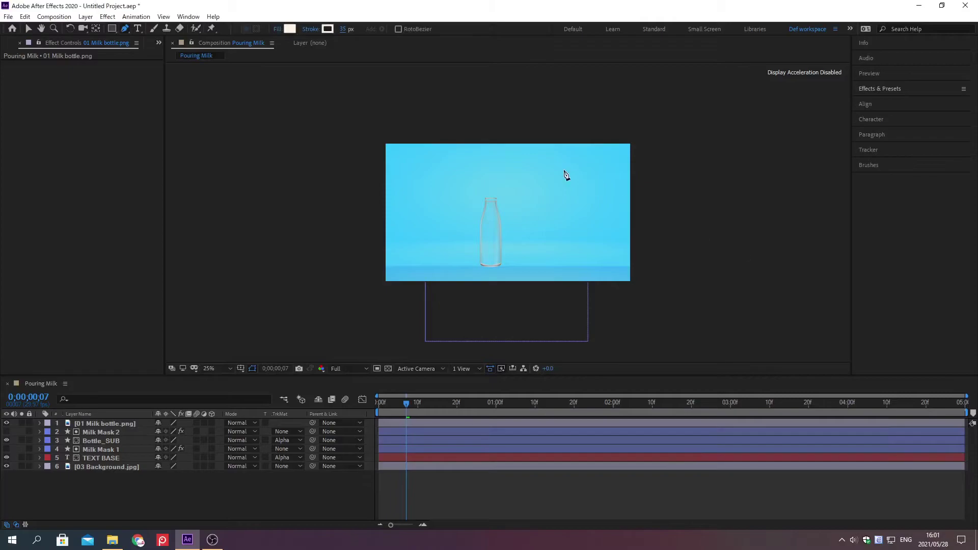
Step: Draw a two-point vertical stream from above the frame down to the bottle base
left_click(486, 136)
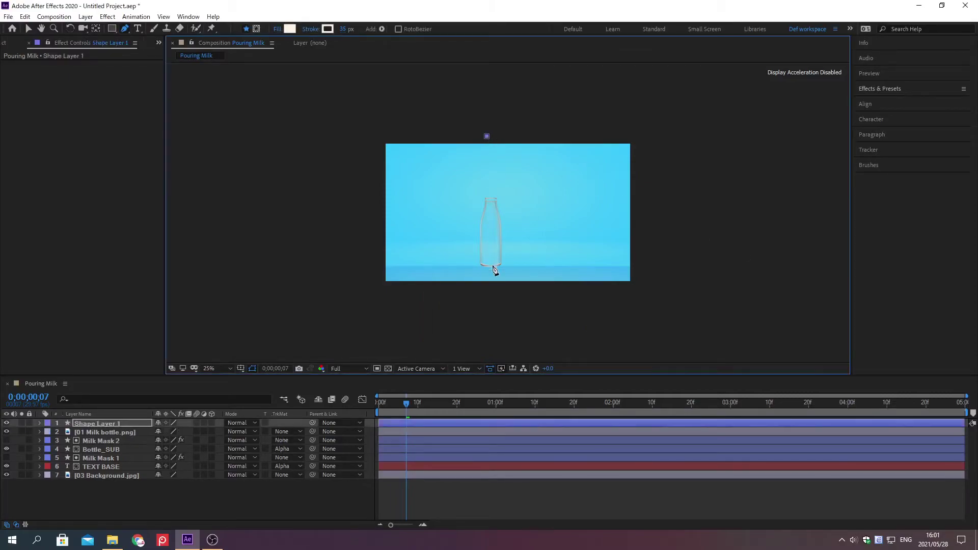
left_click(492, 265)
key("v")
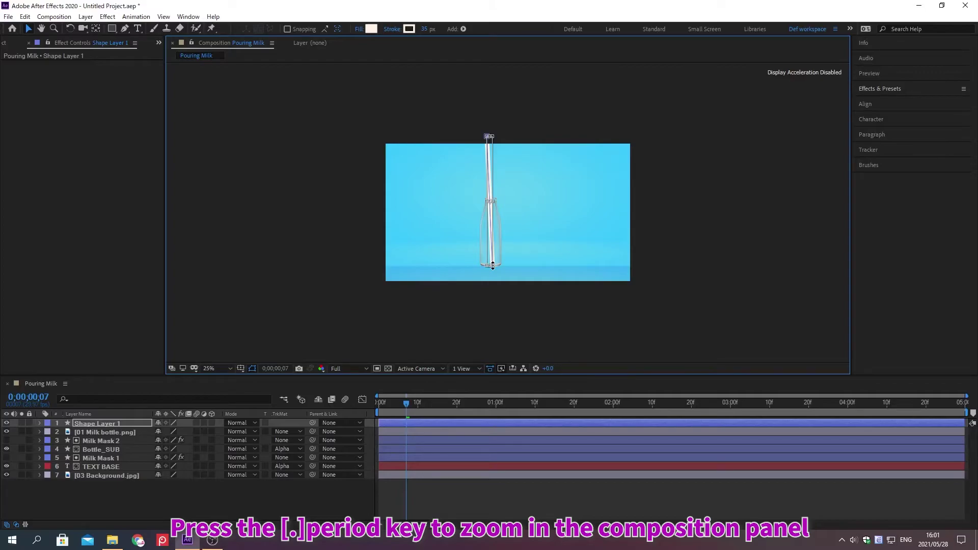
key("period")
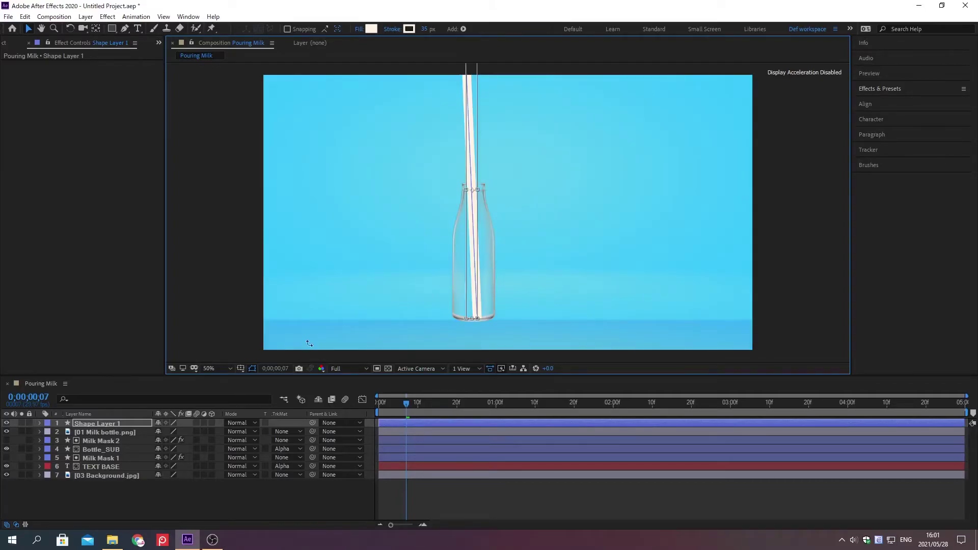
Step: Rename the shape layer to Milk Pouring and move it down just above the background
left_click(127, 423)
key("Return")
type("Milk Pouring")
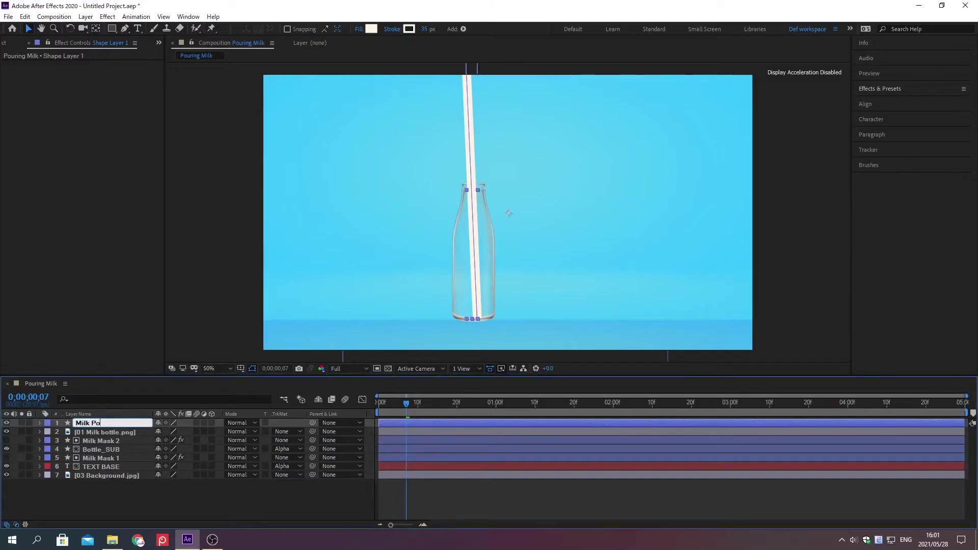
key("Return")
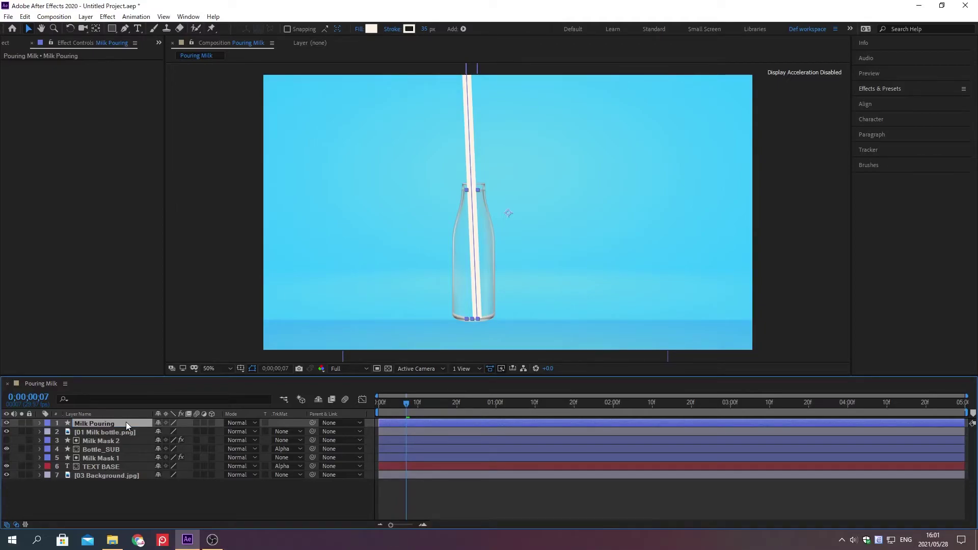
key("ctrl+[")
key("ctrl+[")
key("ctrl+[")
key("ctrl+[")
key("ctrl+[")
Step: Search Effects & Presets for Fractal Noise and apply it to the Milk Pouring layer
left_click(879, 88)
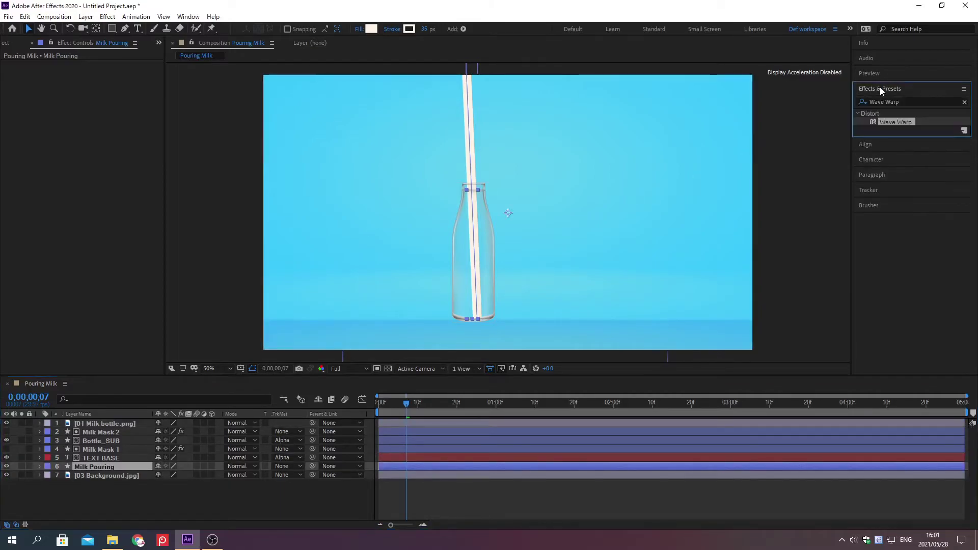
left_click(964, 102)
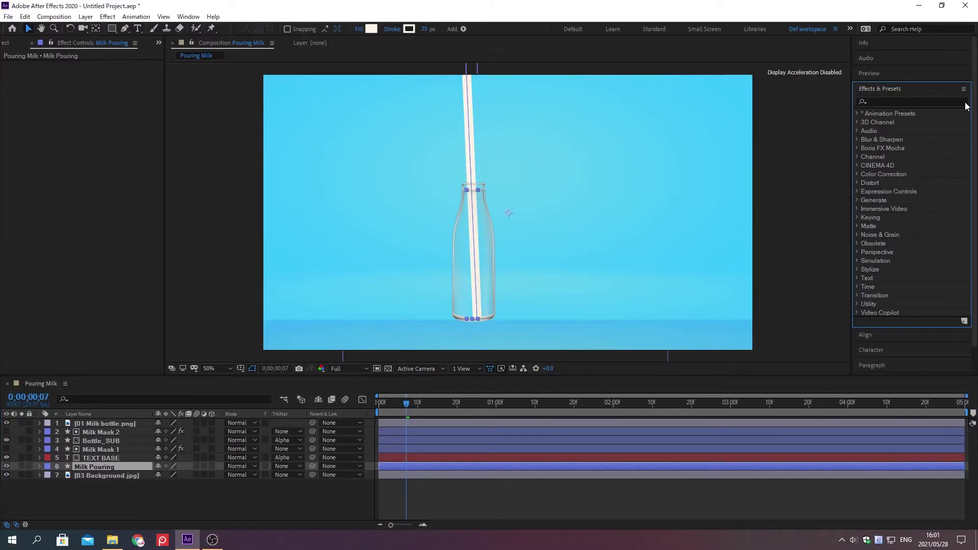
left_click(879, 101)
type("Fractal Noise")
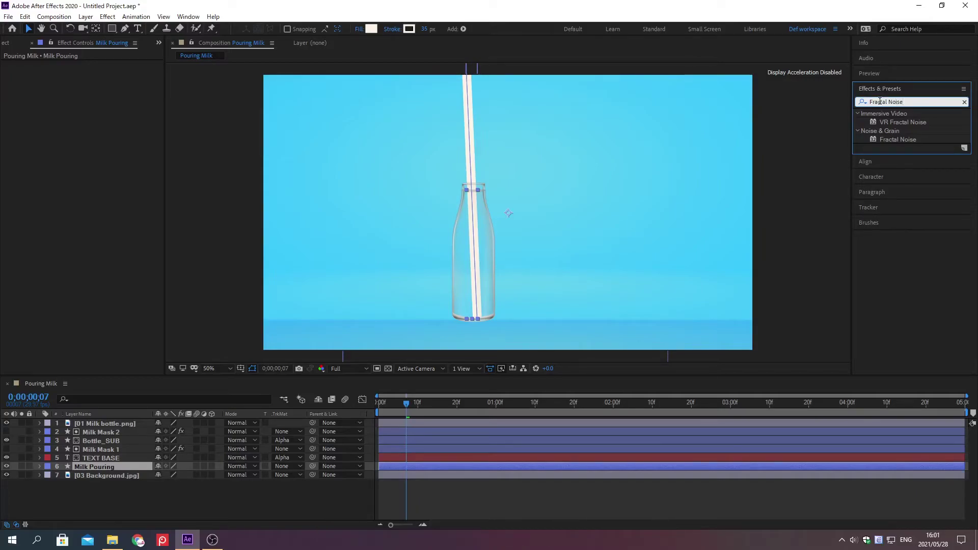
double_click(891, 138)
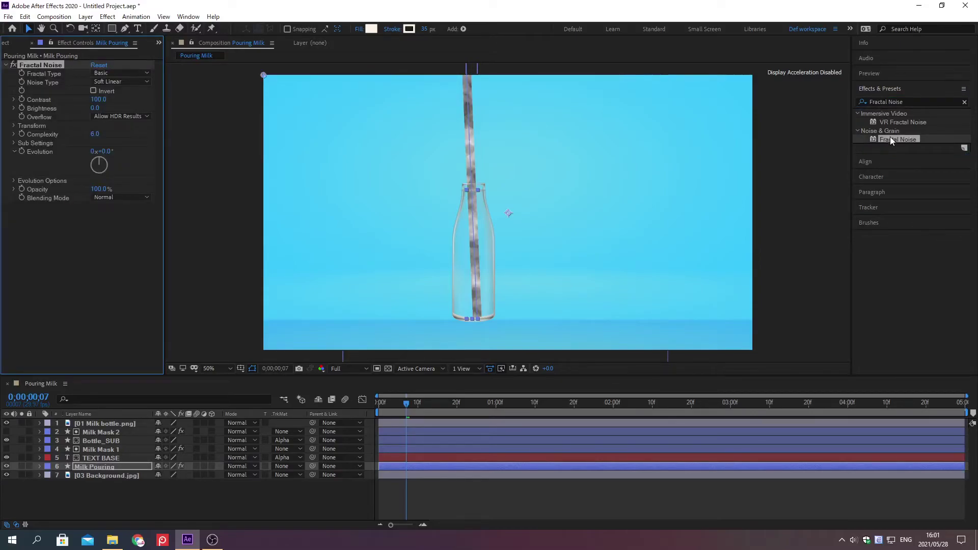
left_click(879, 88)
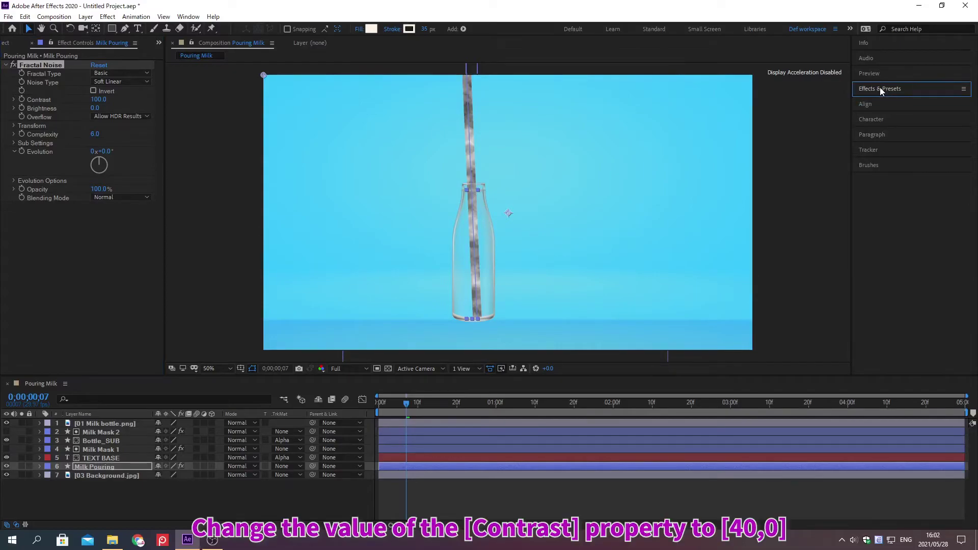
Step: Set the Fractal Noise Contrast to 40 and Brightness to 45 using Edit Value
right_click(43, 100)
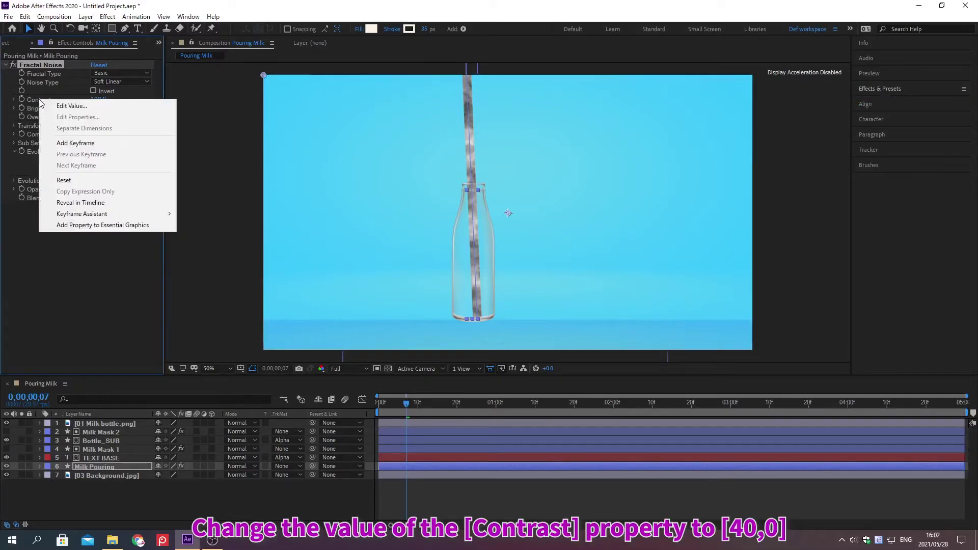
left_click(72, 106)
type("40")
key("Return")
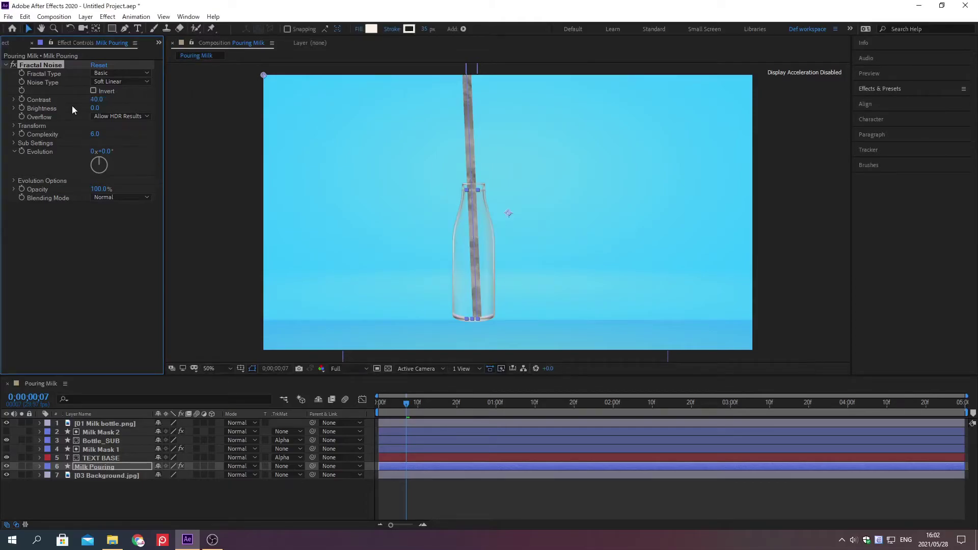
right_click(49, 112)
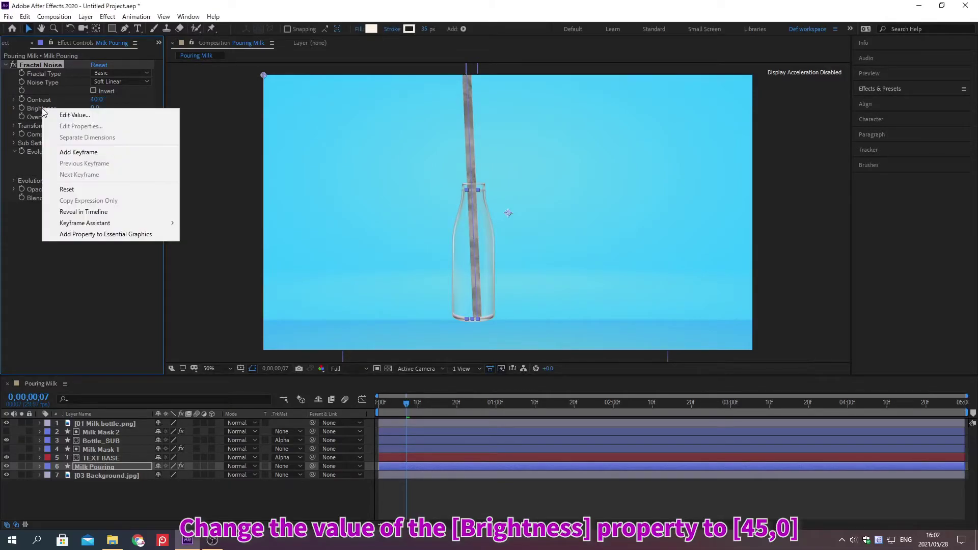
left_click(71, 115)
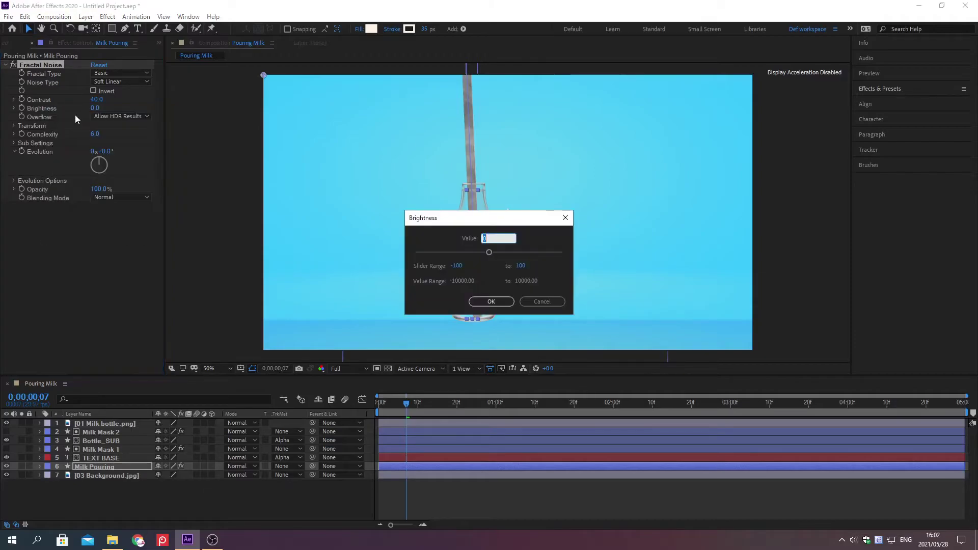
type("45")
key("Return")
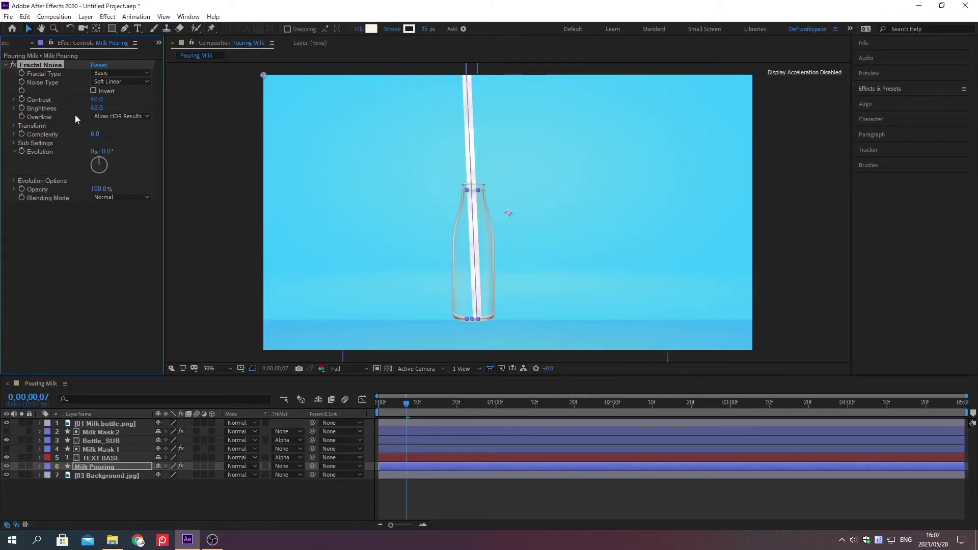
left_click(14, 126)
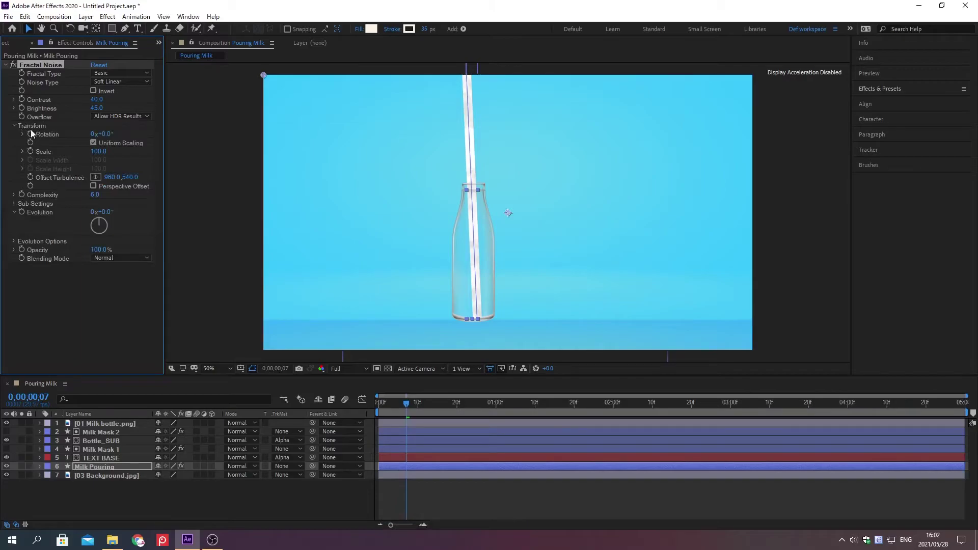
Step: Turn off Uniform Scaling and set the noise Scale Width to 15 and Scale Height to 800
left_click(93, 142)
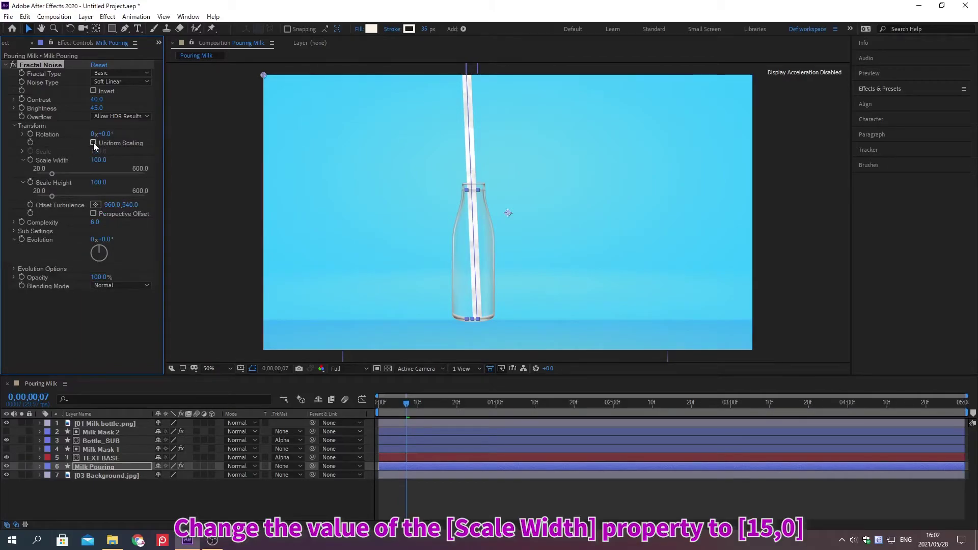
right_click(54, 162)
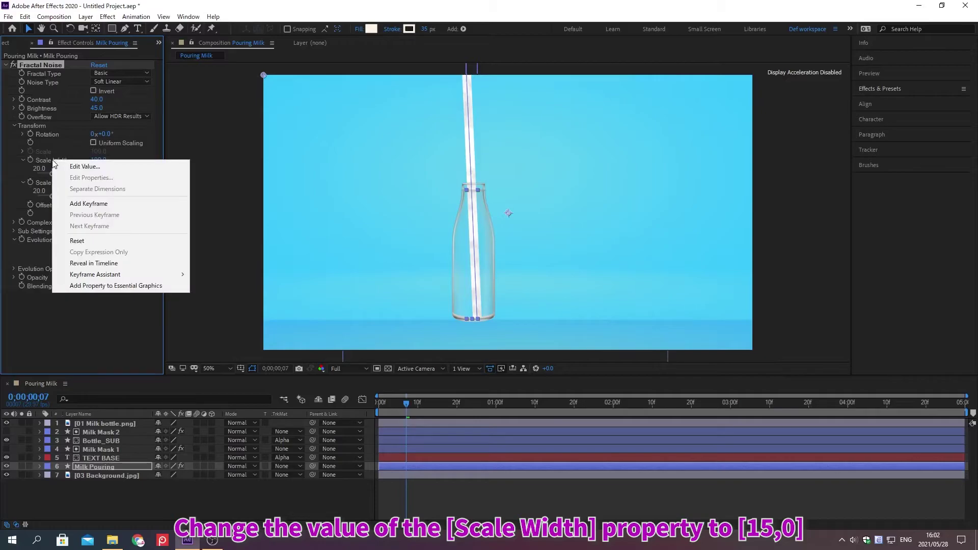
left_click(83, 166)
type("1")
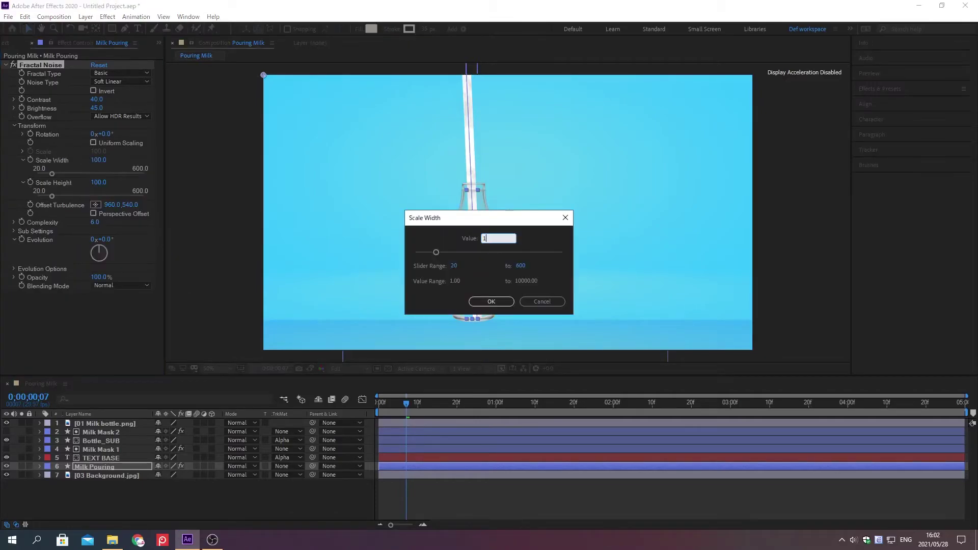
type("5")
key("Return")
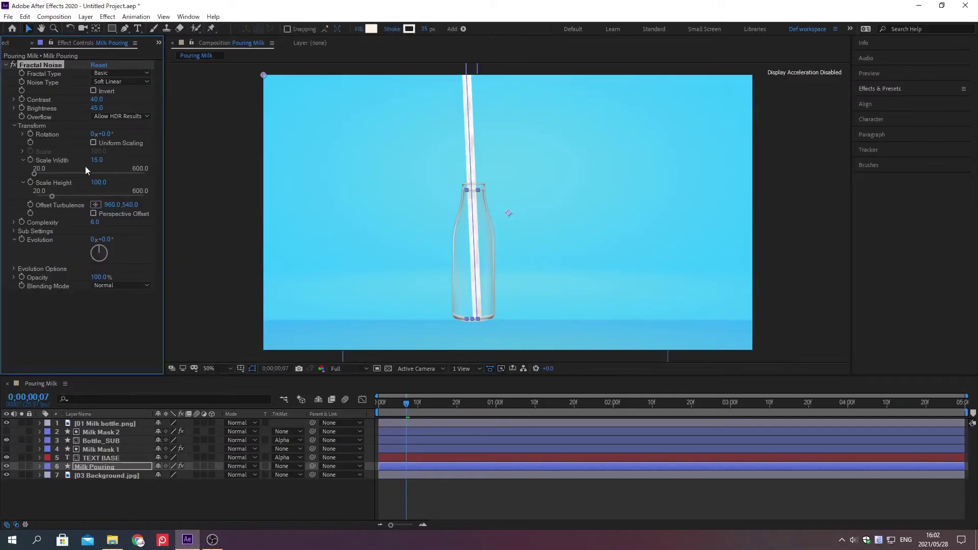
right_click(54, 184)
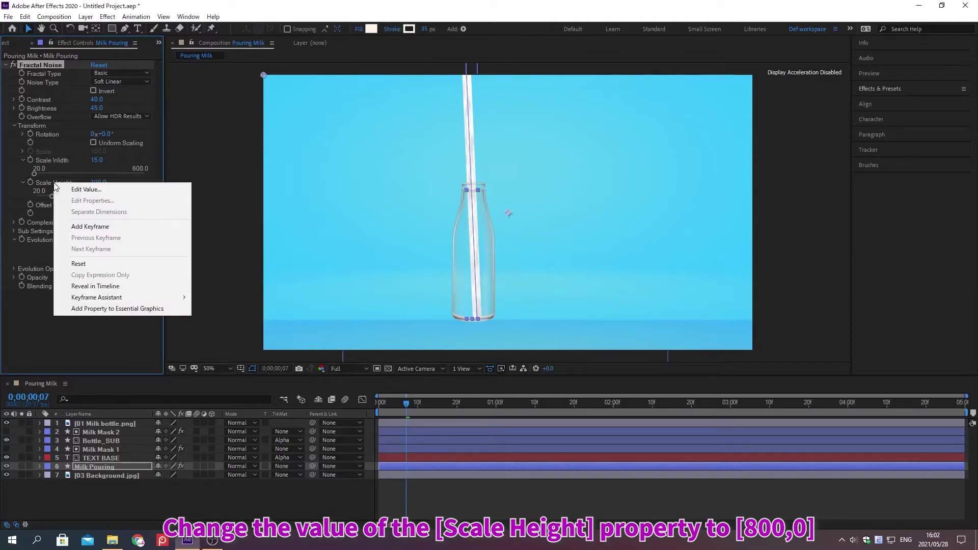
left_click(87, 189)
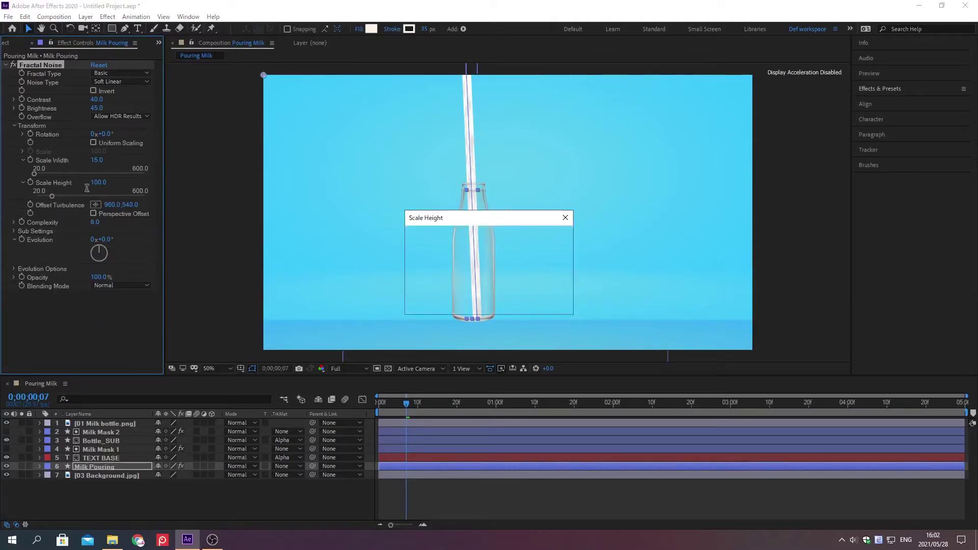
type("800")
key("Return")
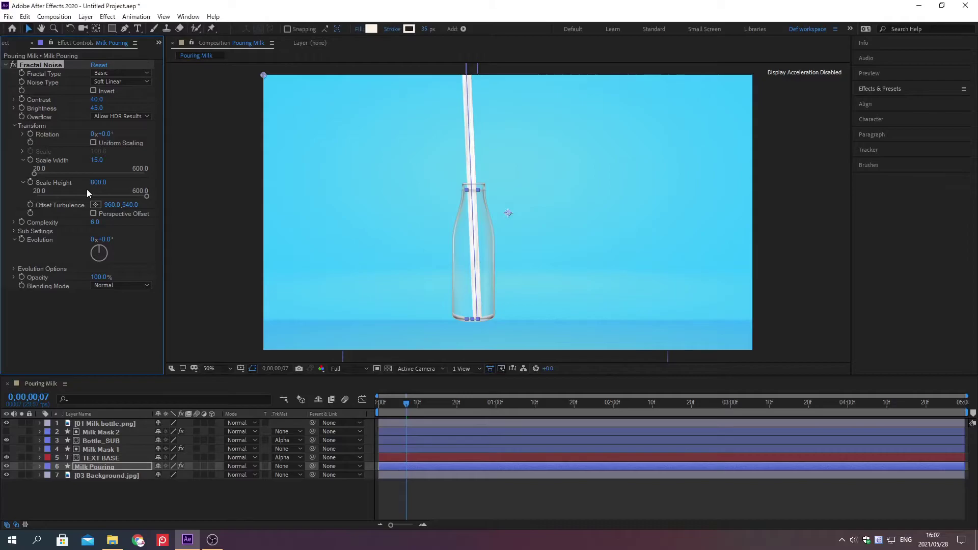
left_click(13, 126)
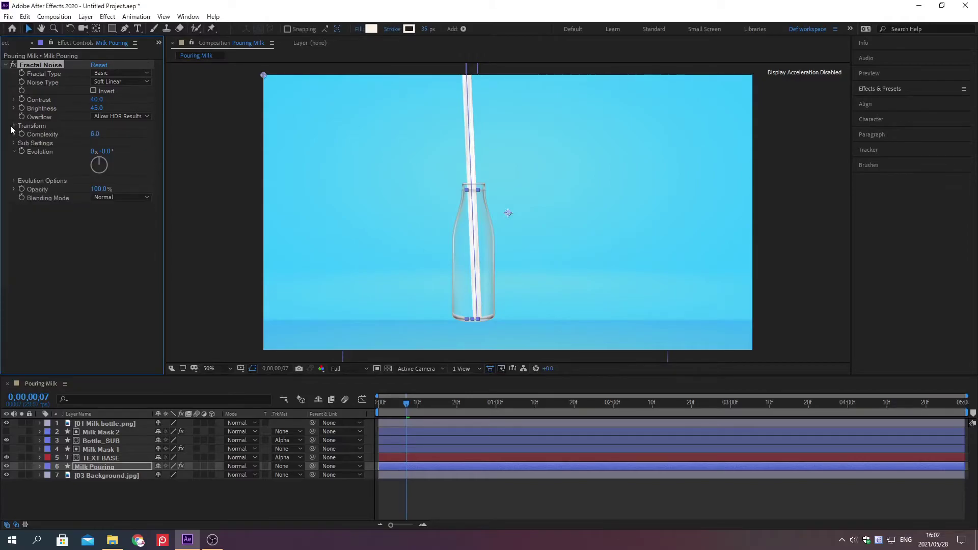
Step: Search Effects & Presets for Wave Warp and apply it to the selected Milk Pouring layer
left_click(879, 88)
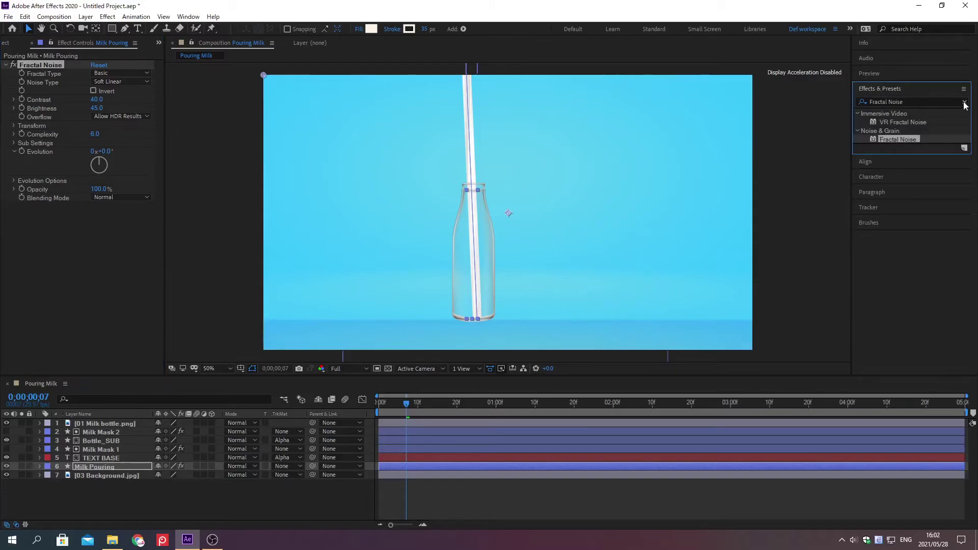
left_click(964, 102)
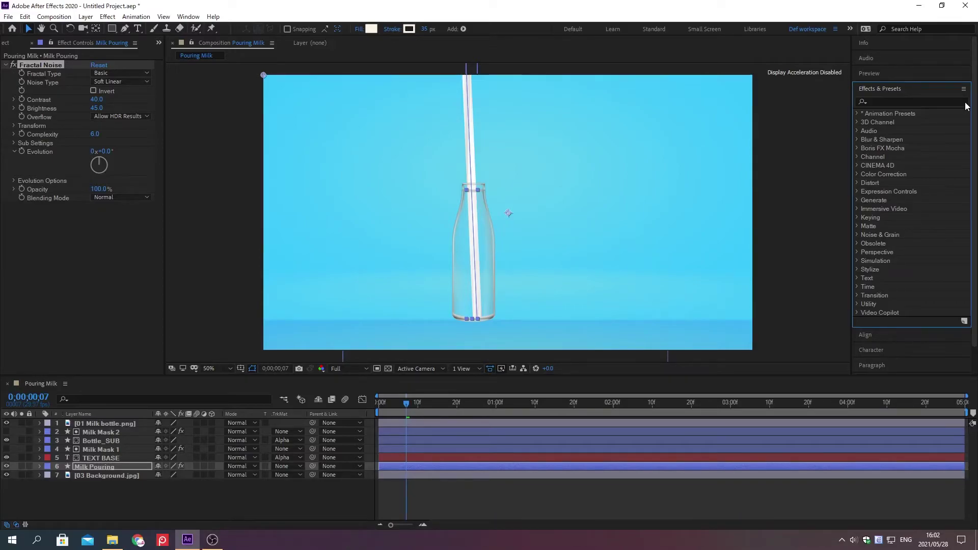
left_click(879, 101)
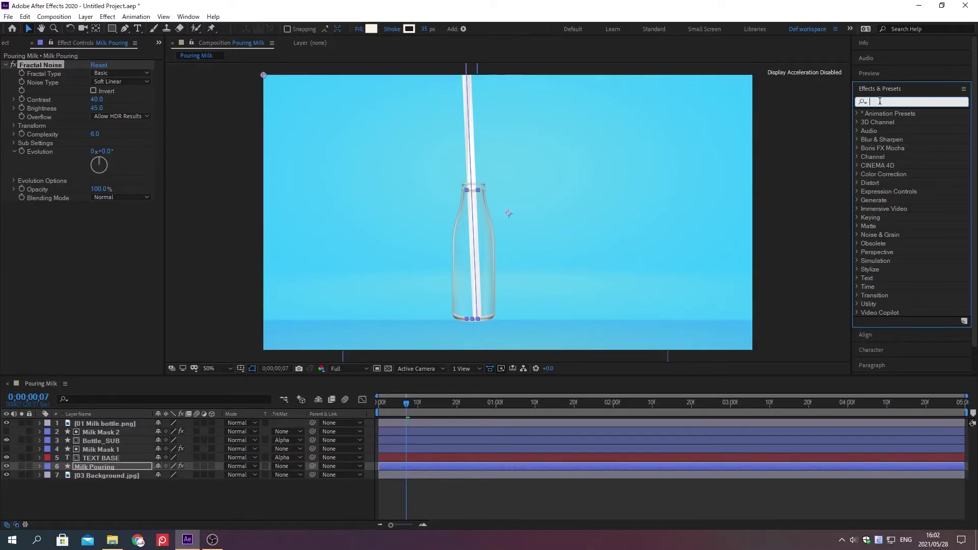
type("Wave Warp")
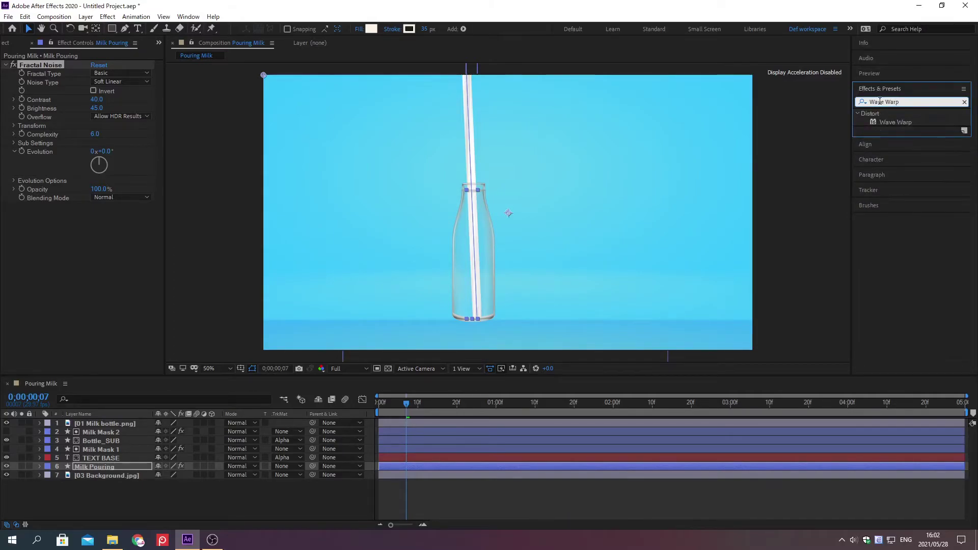
key("Return")
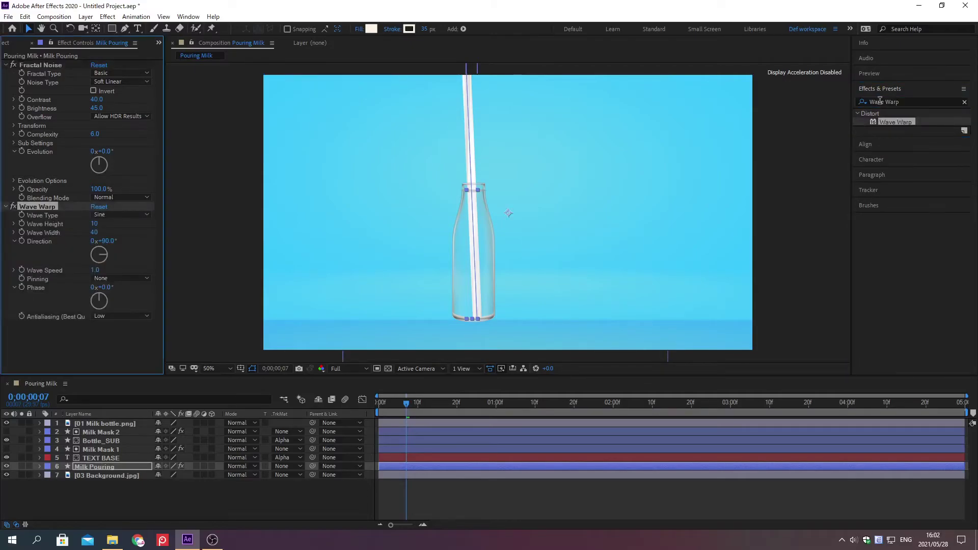
left_click(880, 89)
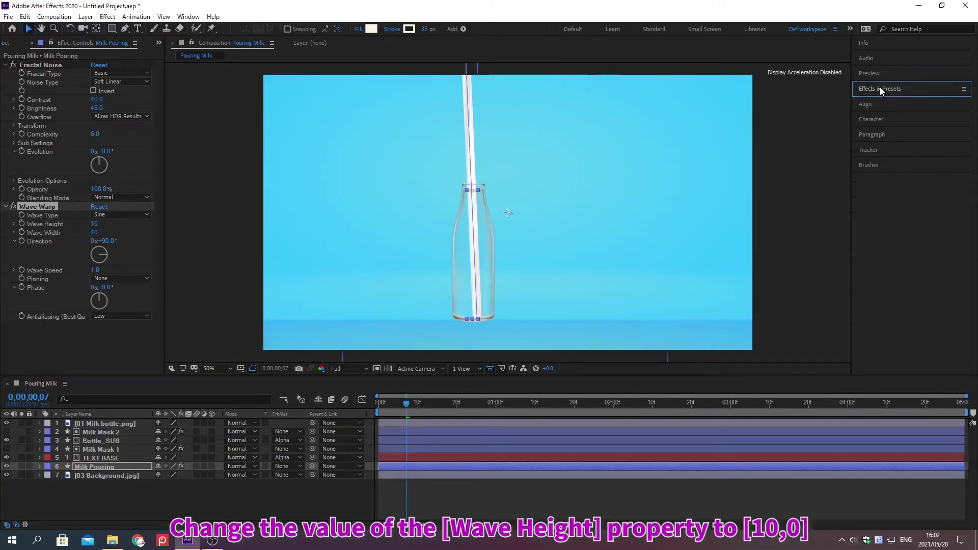
Step: Set Wave Warp's Wave Height to 10, Wave Width to 40 and Direction to 115°
left_click(94, 224)
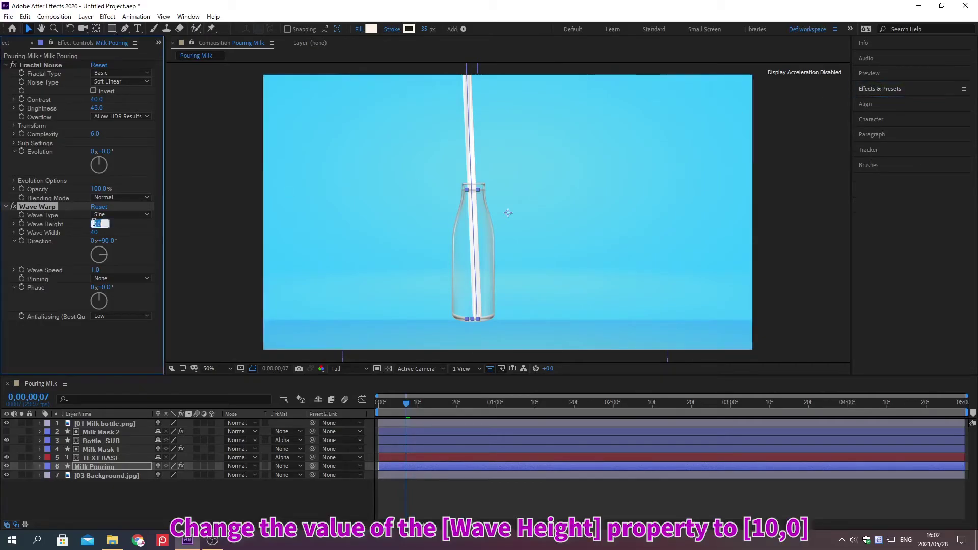
type("10")
key("Return")
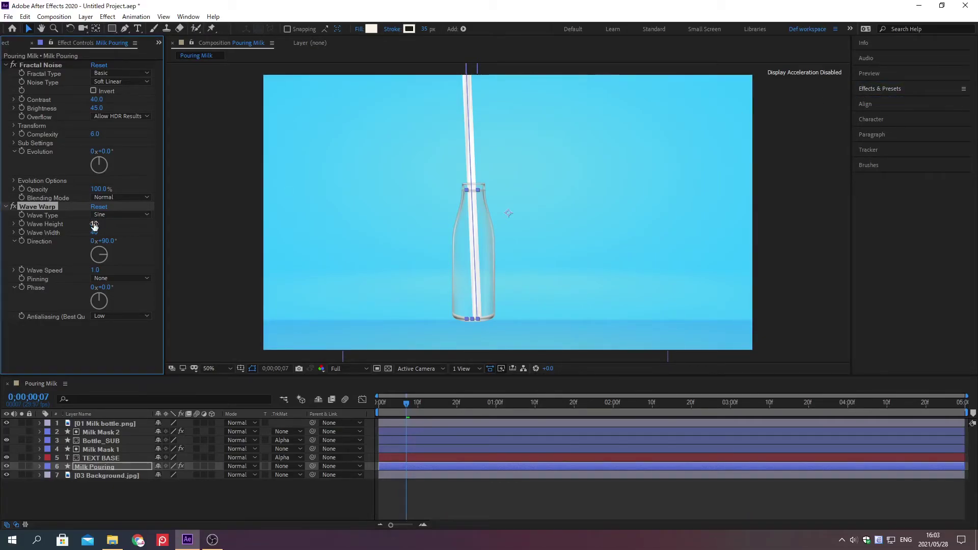
left_click(95, 232)
type("40")
key("Return")
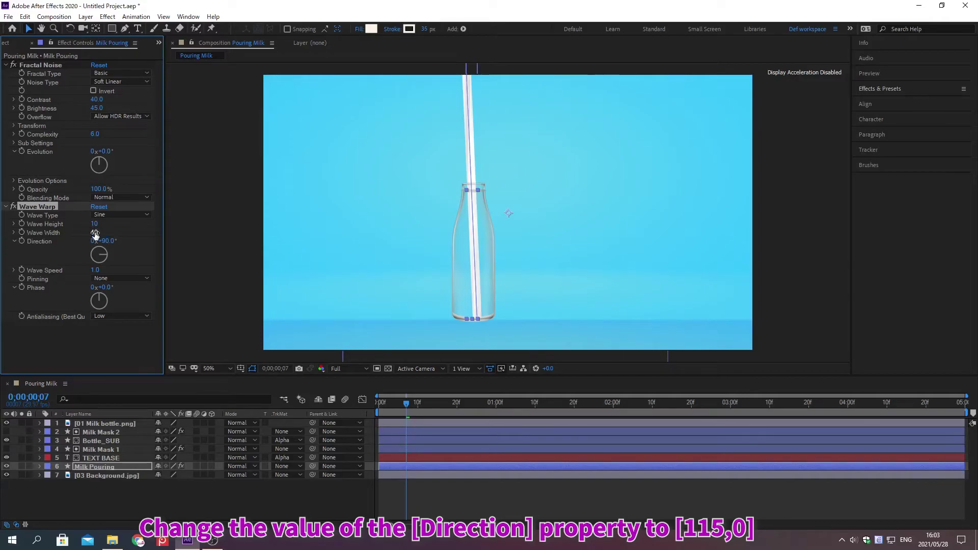
left_click(103, 242)
type("115")
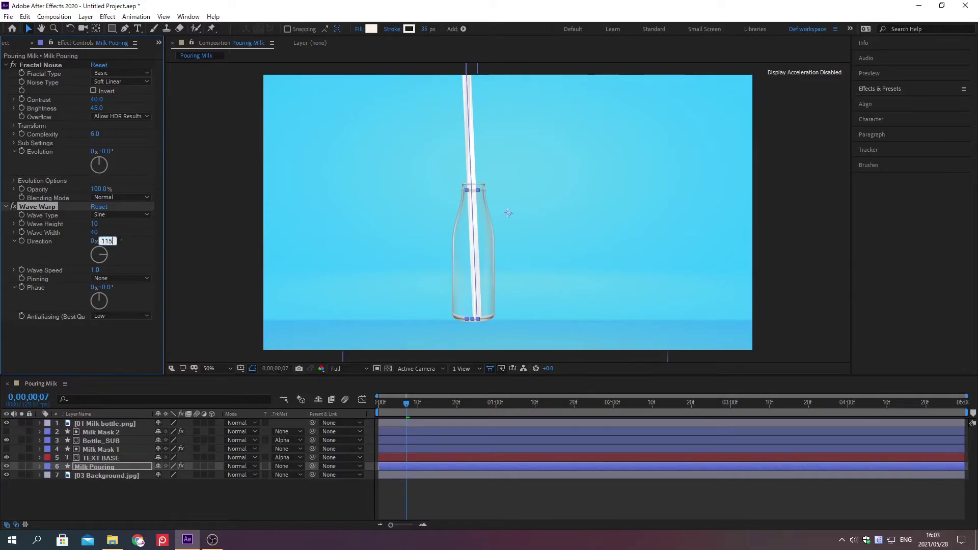
key("Return")
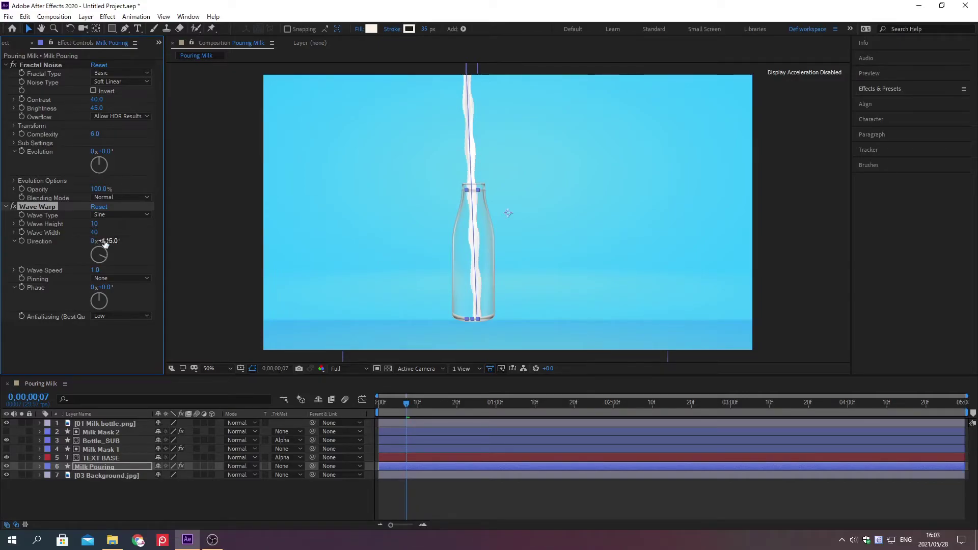
Step: Set Wave Speed to 1.5 and Pinning to Top Edge
left_click(94, 270)
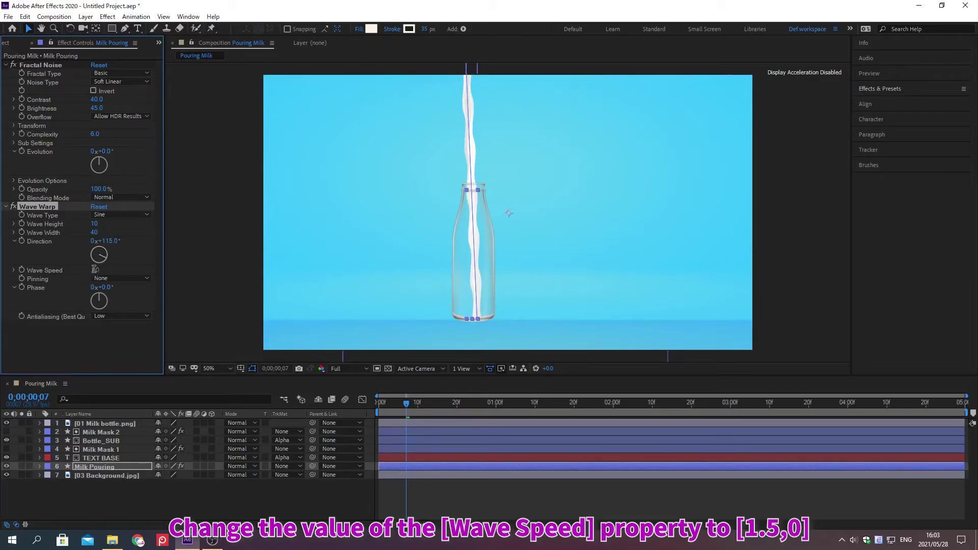
type("1.5")
key("Return")
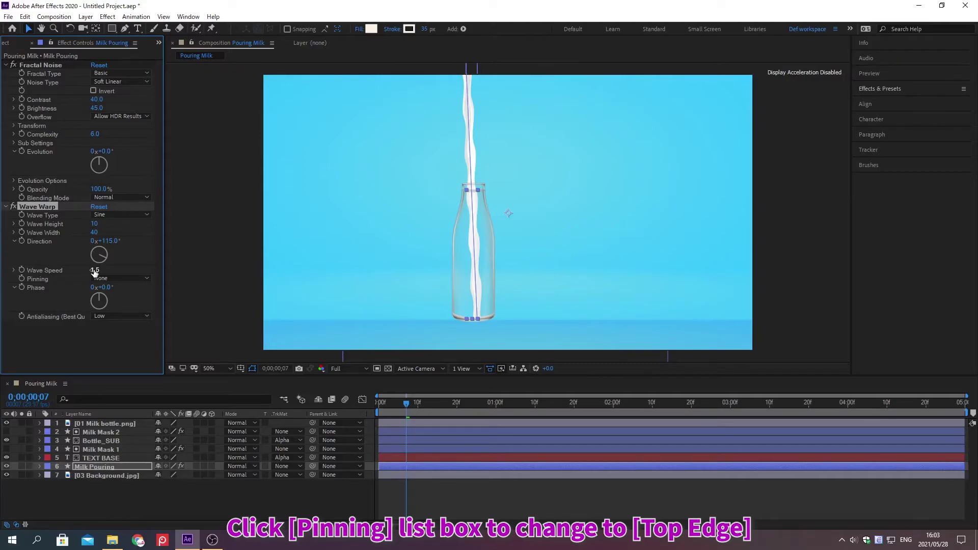
left_click(129, 279)
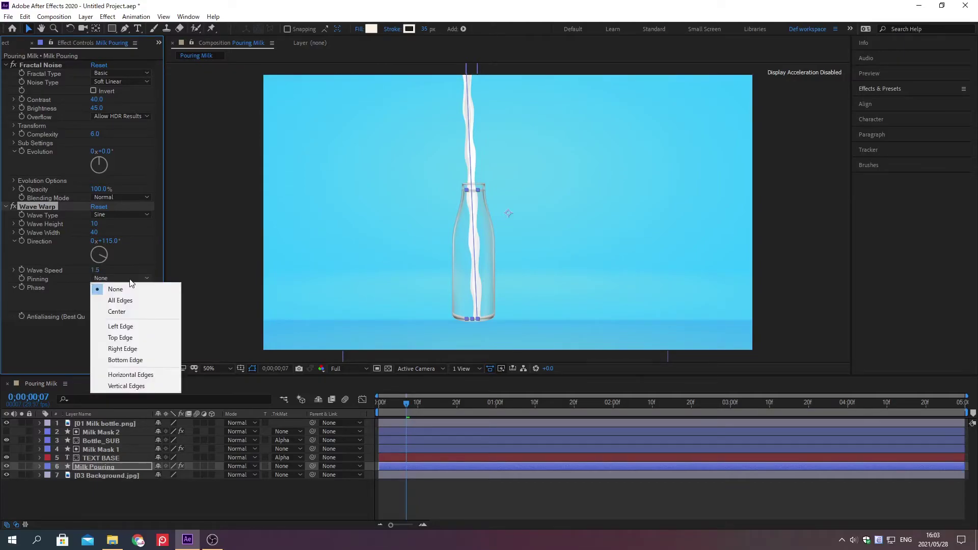
left_click(120, 337)
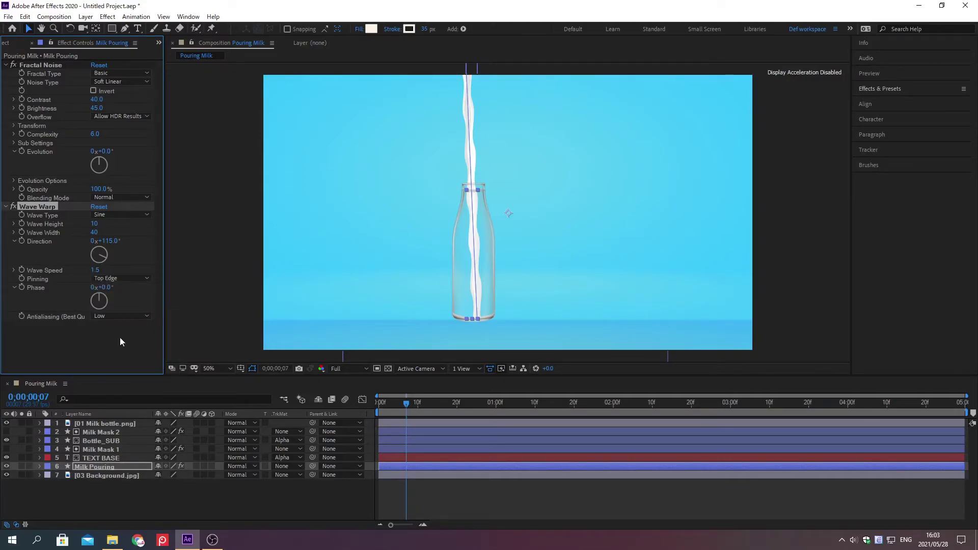
left_click(40, 466)
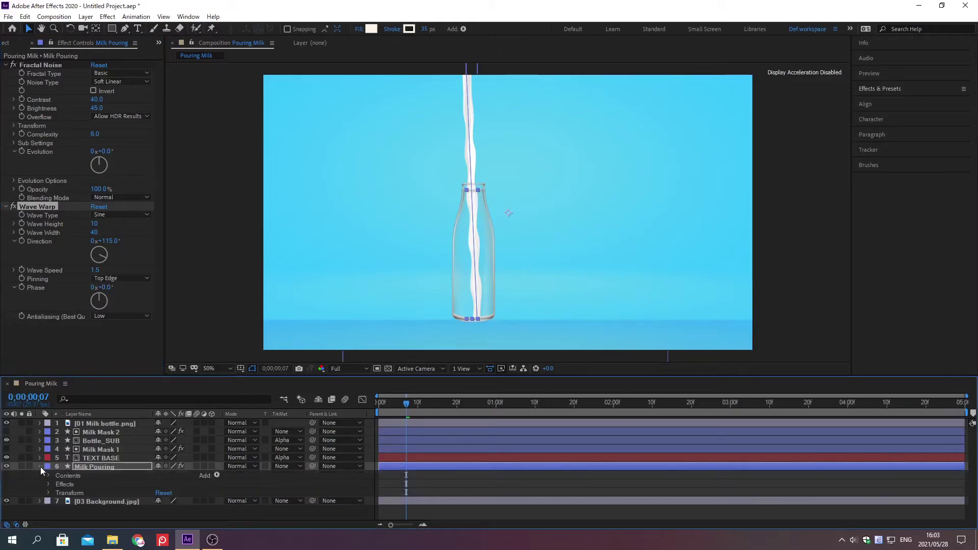
Step: Add Trim Paths to Milk Pouring and key End at 0;00;00;07, with End 0% at the start
left_click(217, 475)
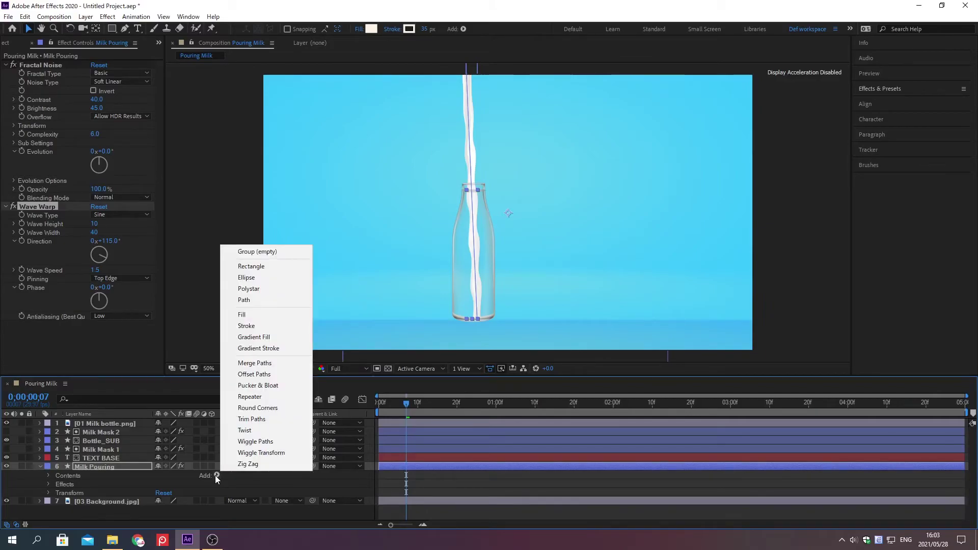
left_click(240, 419)
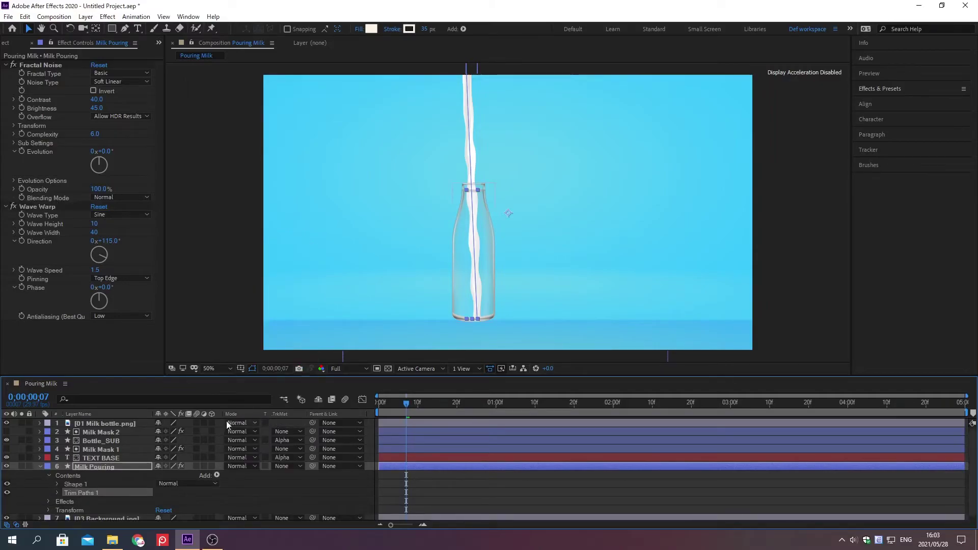
key("alt+shift+j")
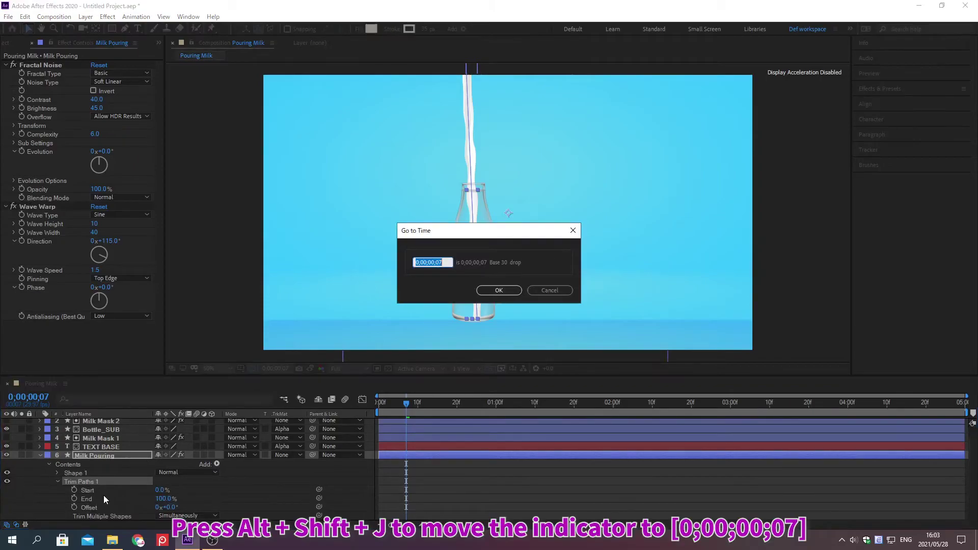
type("0;00;00;07")
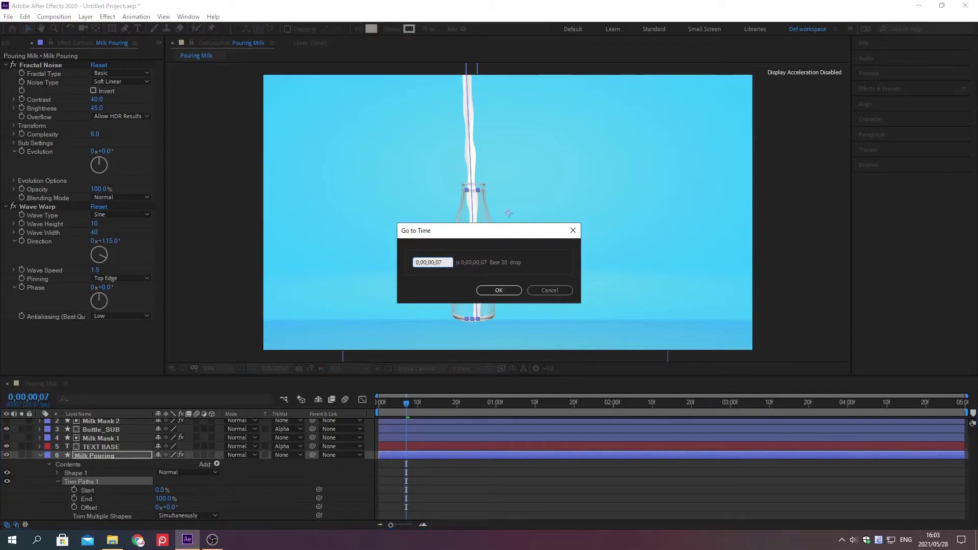
key("Return")
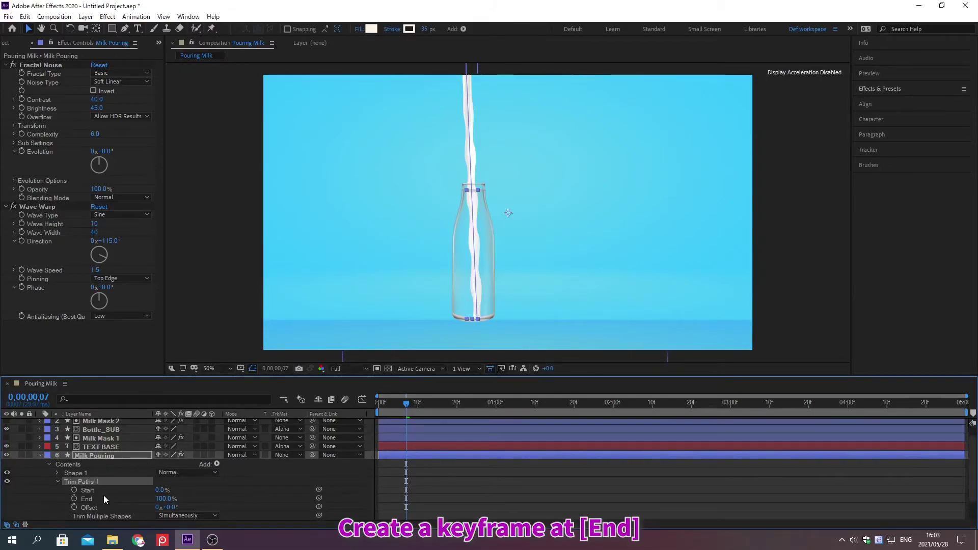
left_click(75, 498)
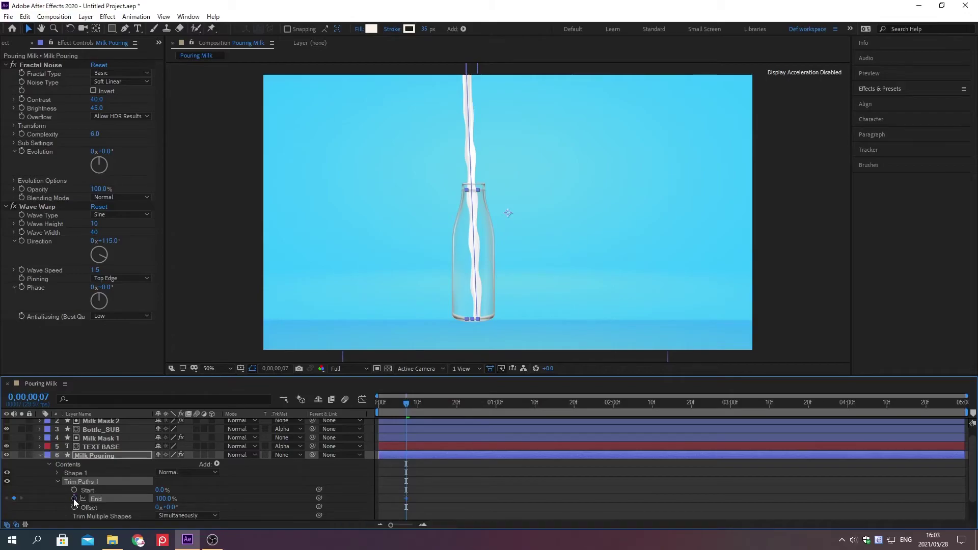
key("alt+shift+j")
type("0;00;00;00")
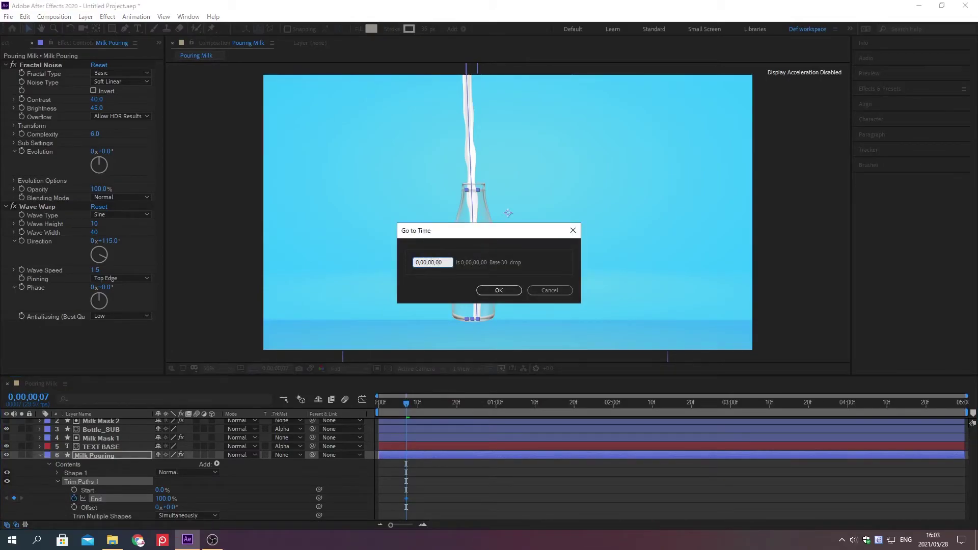
key("Return")
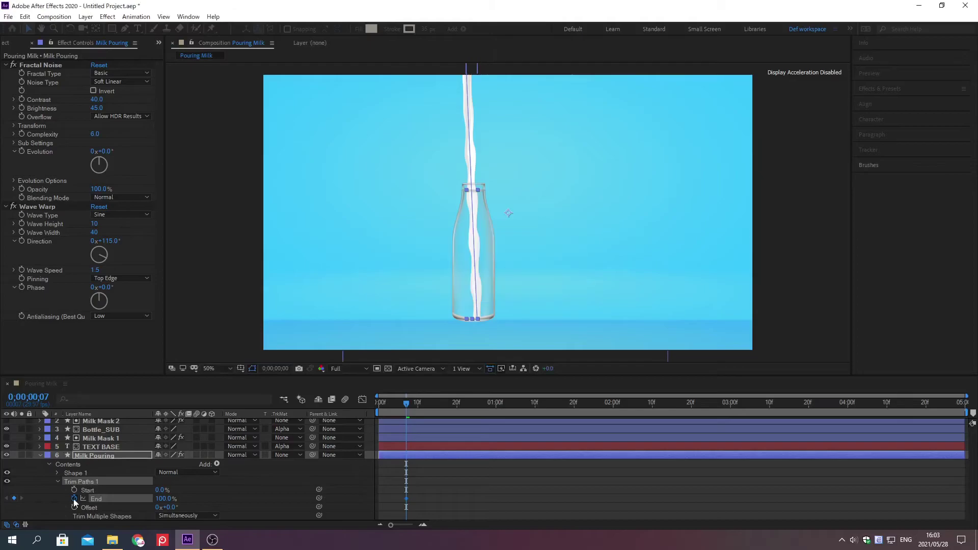
left_click(165, 498)
type("0")
key("Return")
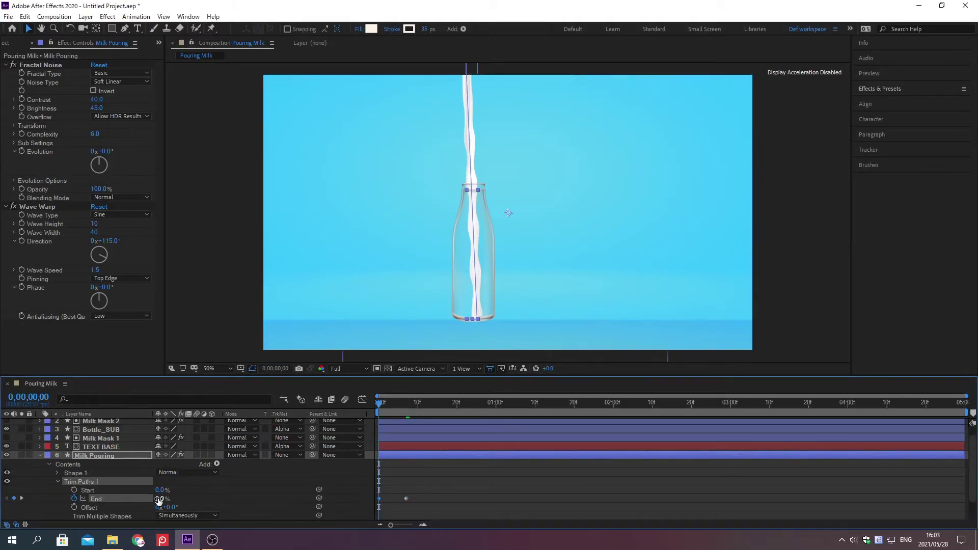
Step: Key trim Start from 0% at 0;00;02;24 to 100% at 0;00;03;00, then select the trim keyframes
key("alt+shift+j")
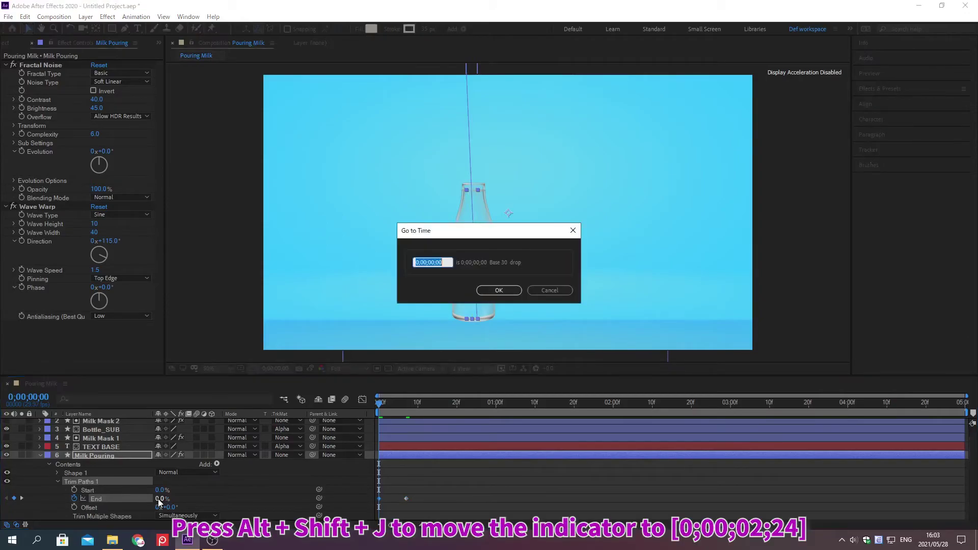
type("0;00;02;24")
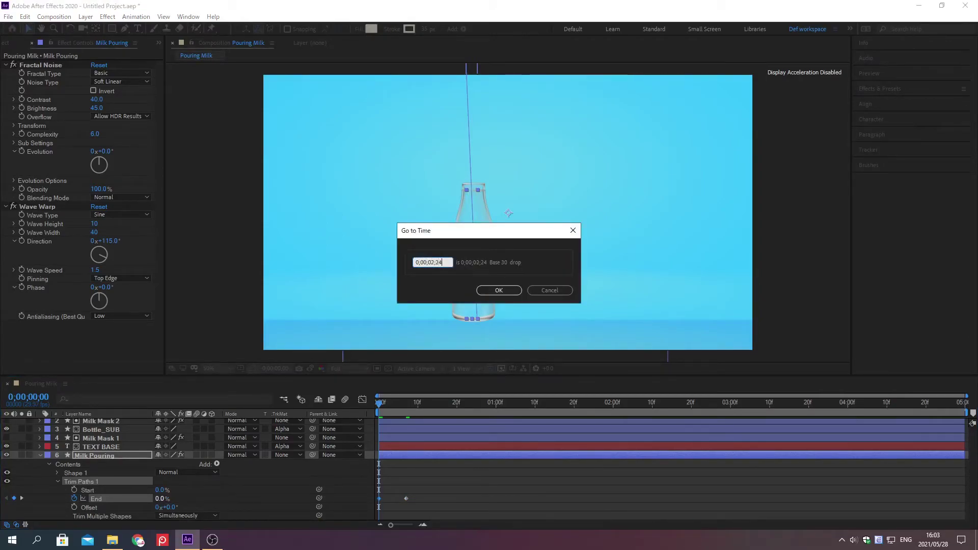
key("Return")
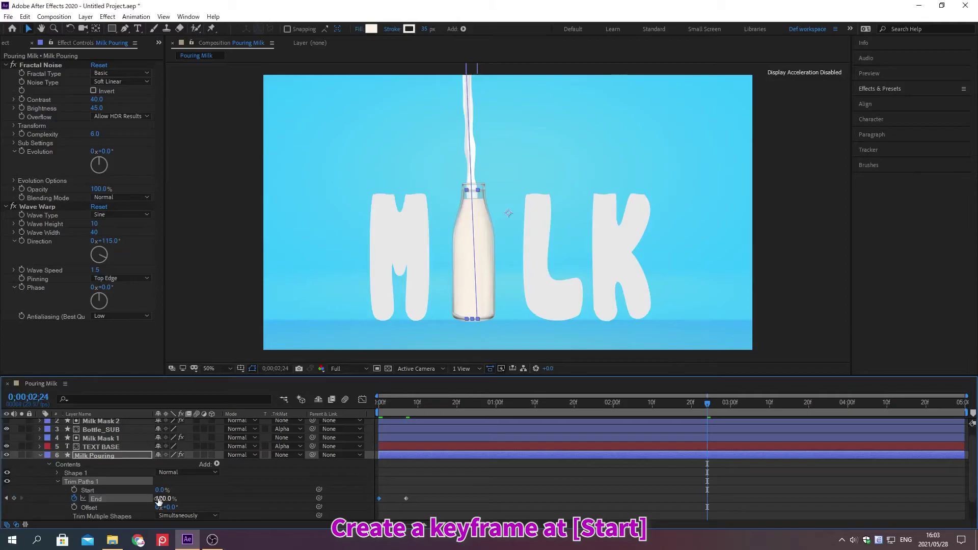
left_click(74, 490)
key("alt+shift+j")
type("0;")
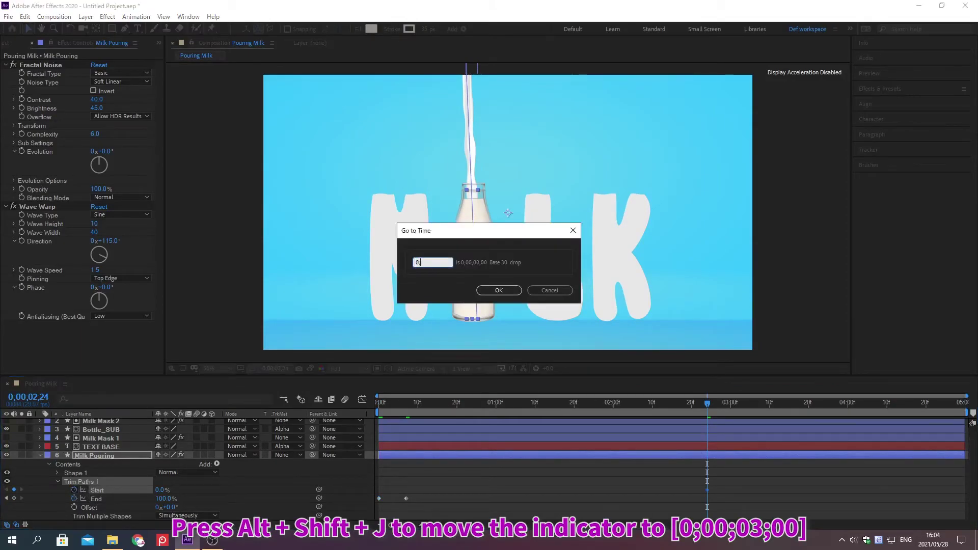
type("00;03;00")
key("Return")
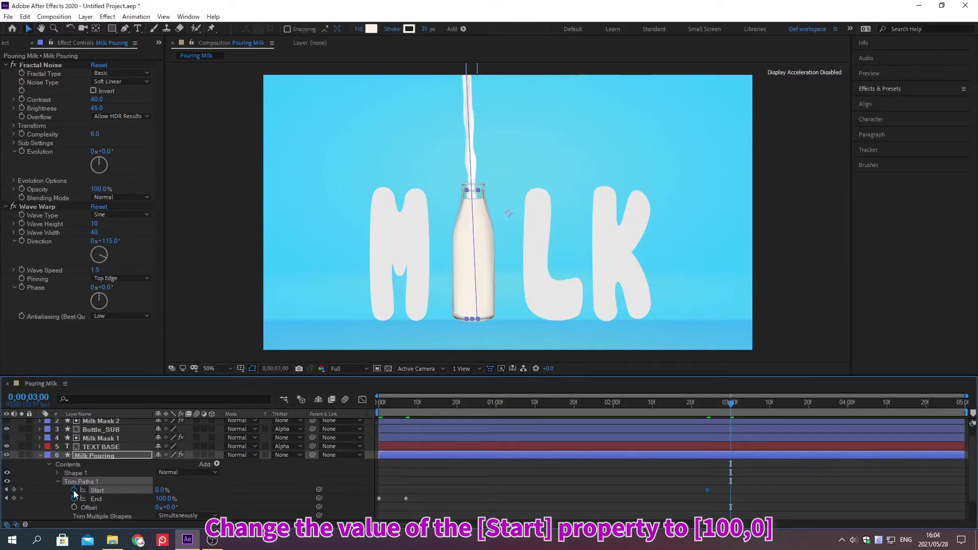
left_click(159, 490)
type("100")
key("Return")
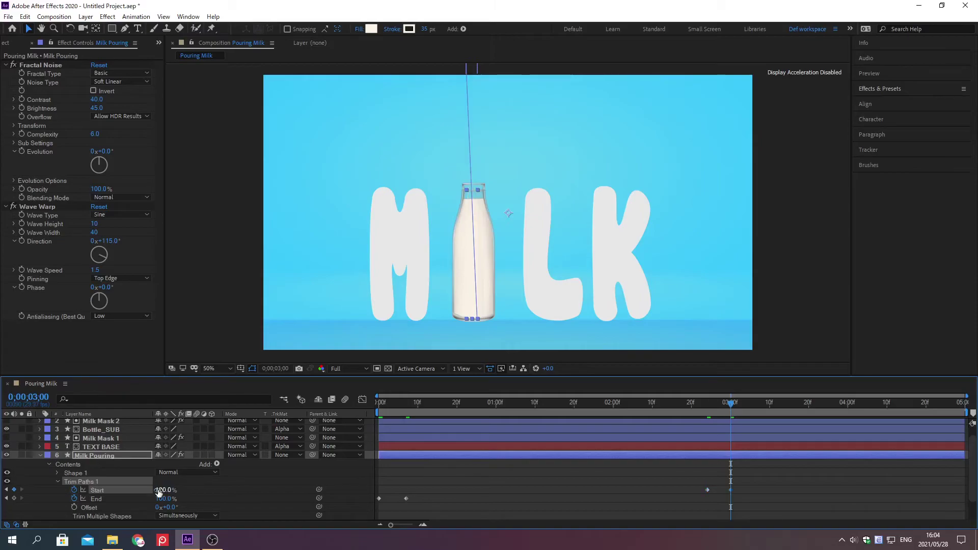
left_click_drag(362, 491, 418, 507)
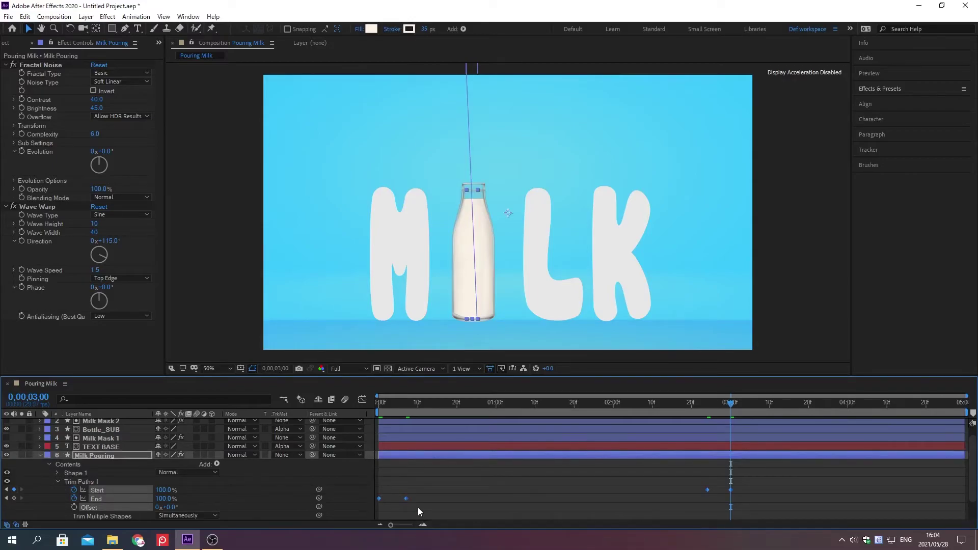
Step: Easy Ease the trim keyframes and show the End curve as a fitted speed graph
key("F9")
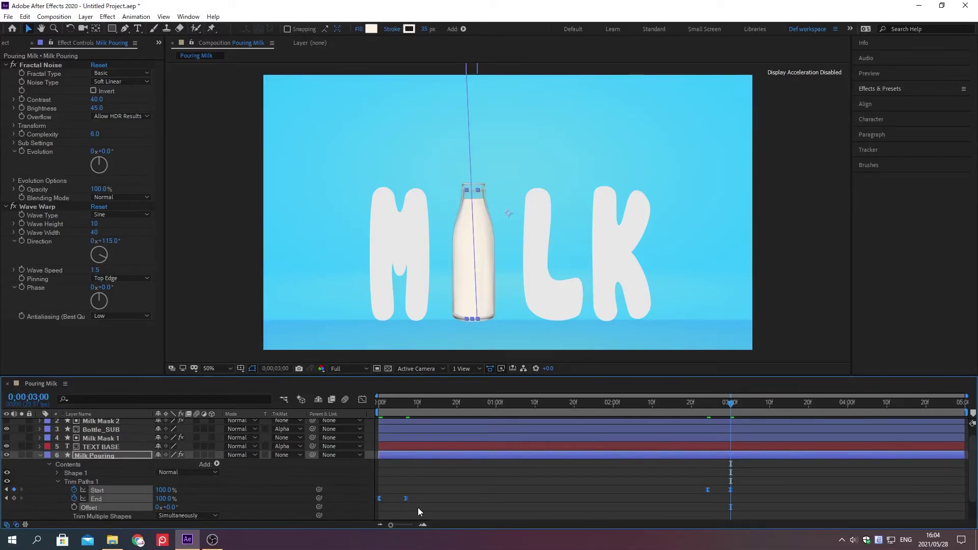
left_click(362, 401)
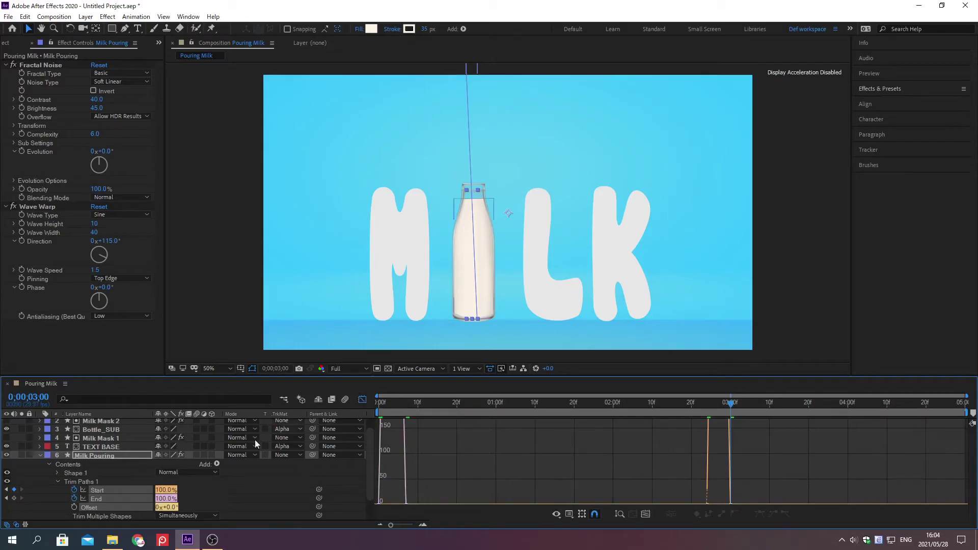
left_click(97, 498)
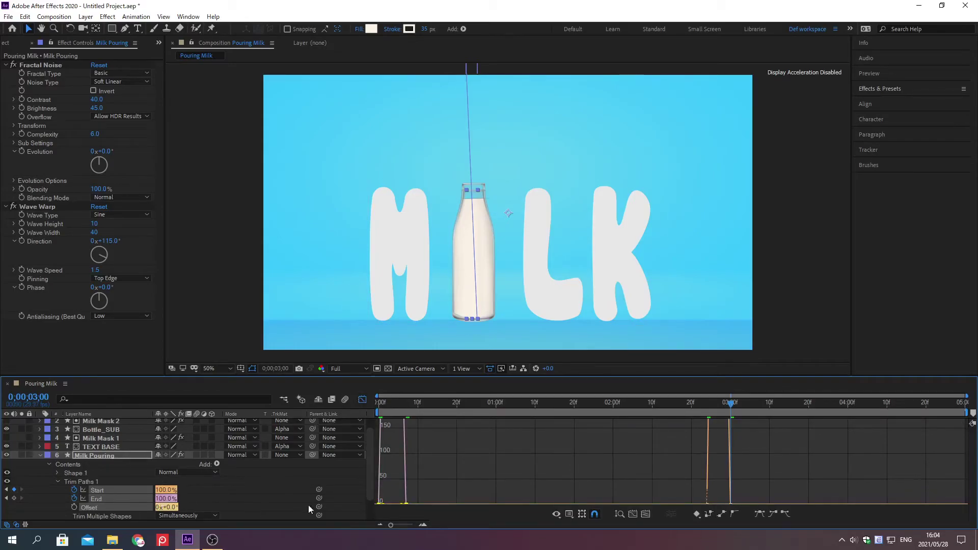
left_click(618, 515)
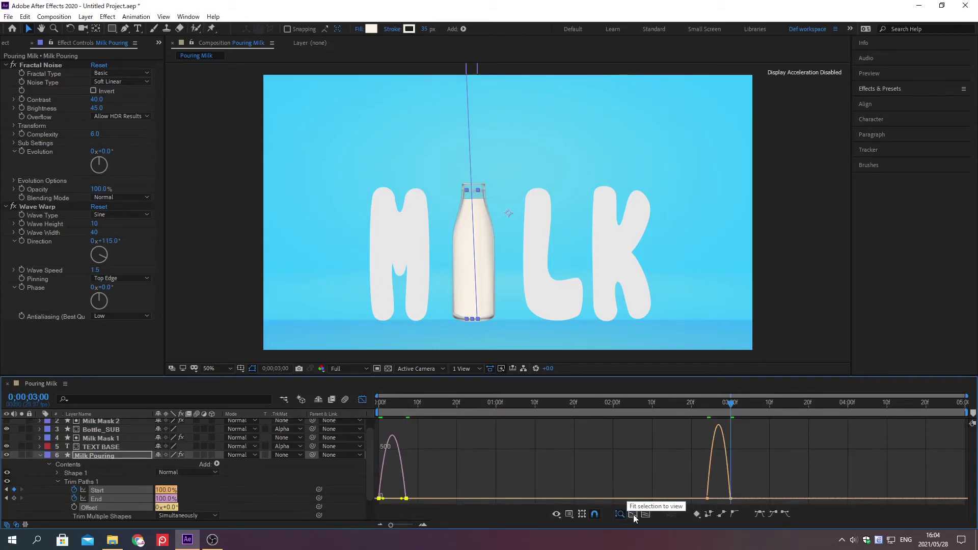
left_click(634, 515)
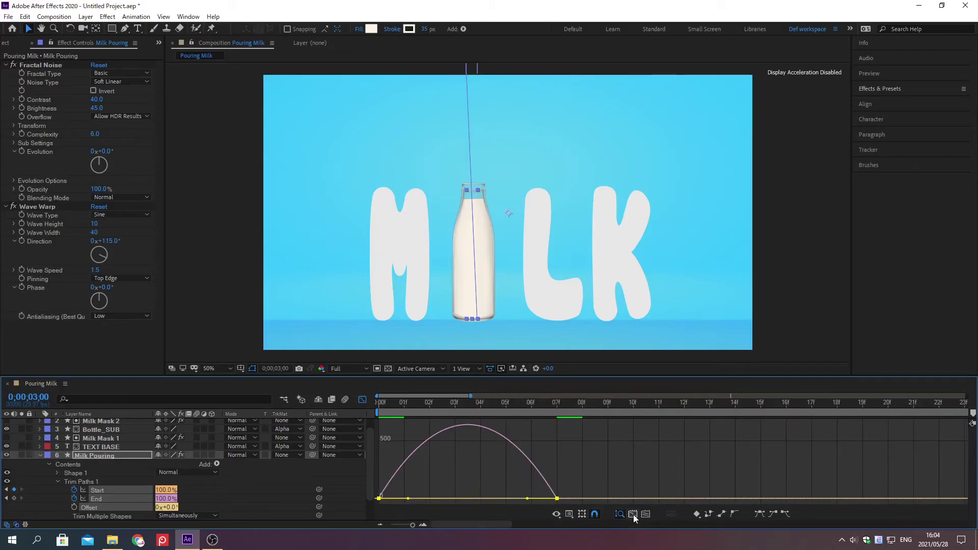
left_click(569, 514)
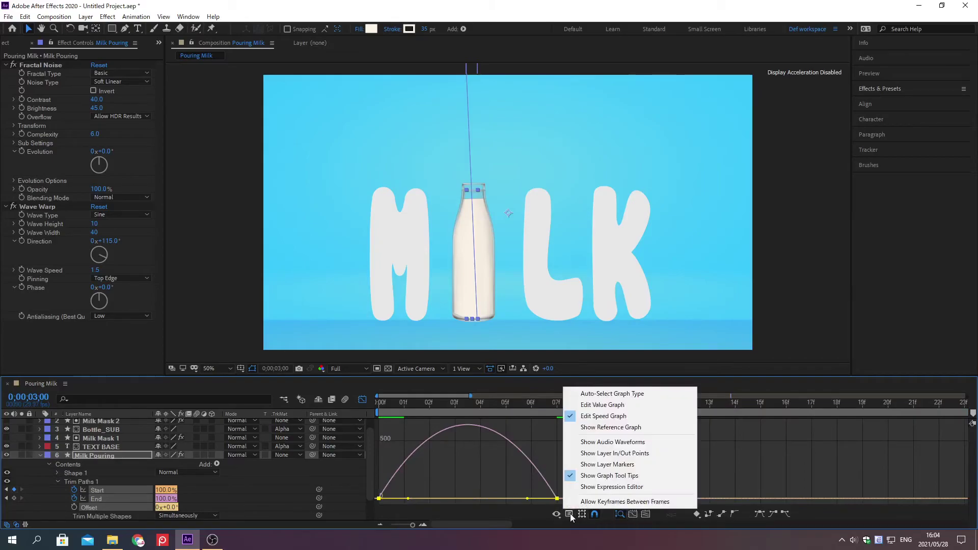
left_click(604, 416)
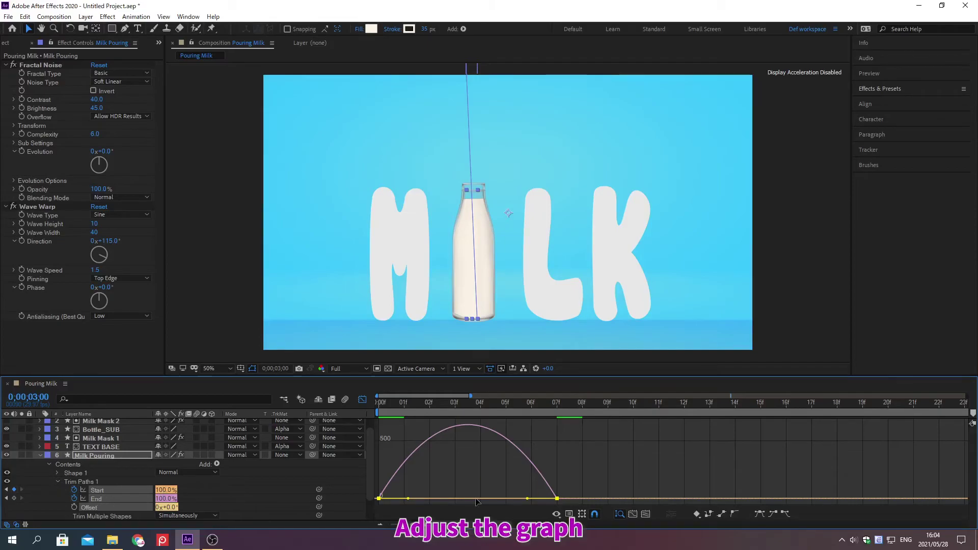
Step: Drag the influence handles so the speed starts slowly and peaks sharply near 1500 %/sec
left_click_drag(527, 498, 553, 501)
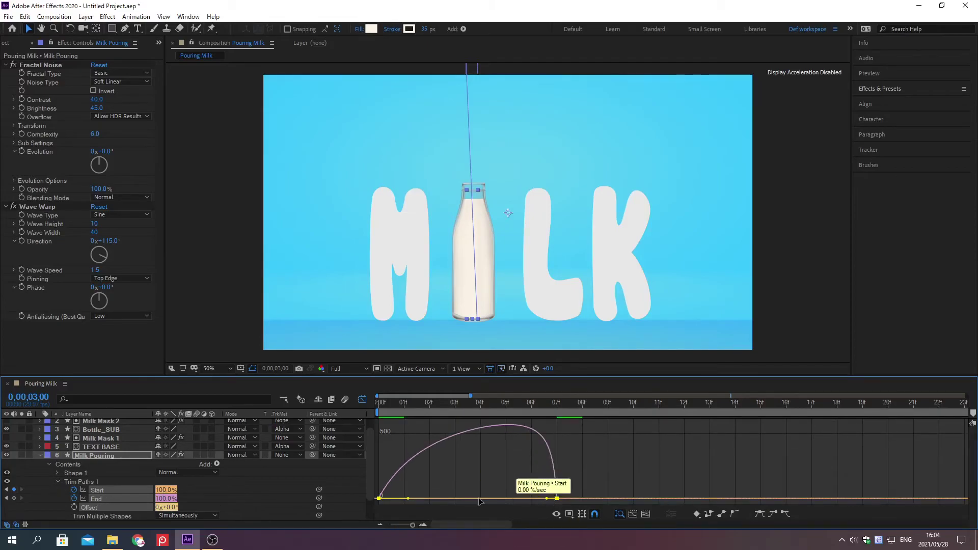
left_click_drag(408, 498, 467, 499)
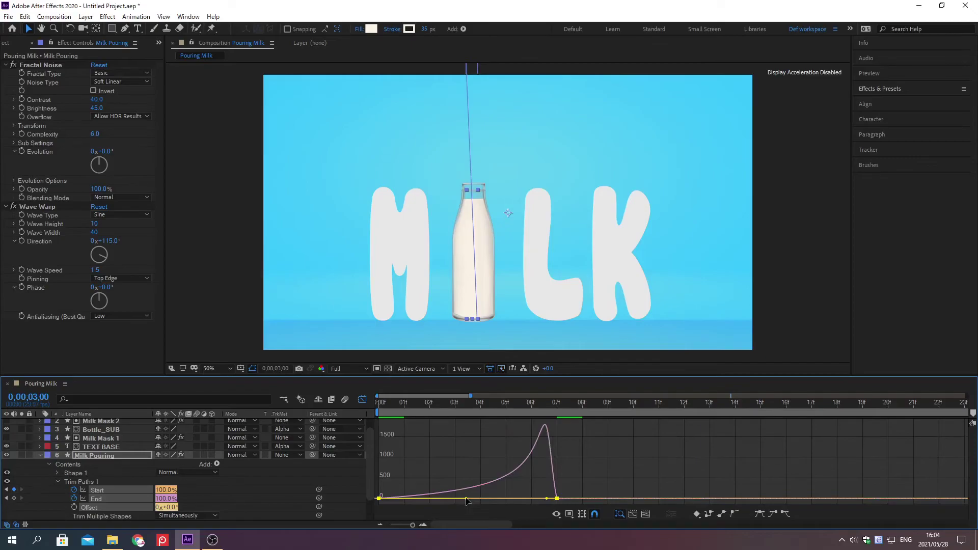
left_click_drag(413, 525, 390, 525)
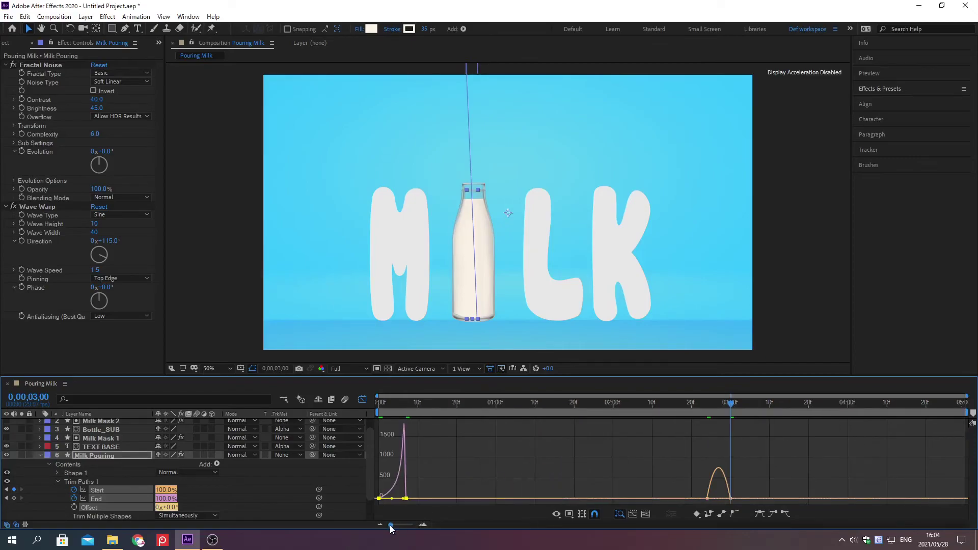
Step: Drag 02 Bottle stopper.png from the Project panel into the Pouring Milk timeline at time 0
left_click(362, 399)
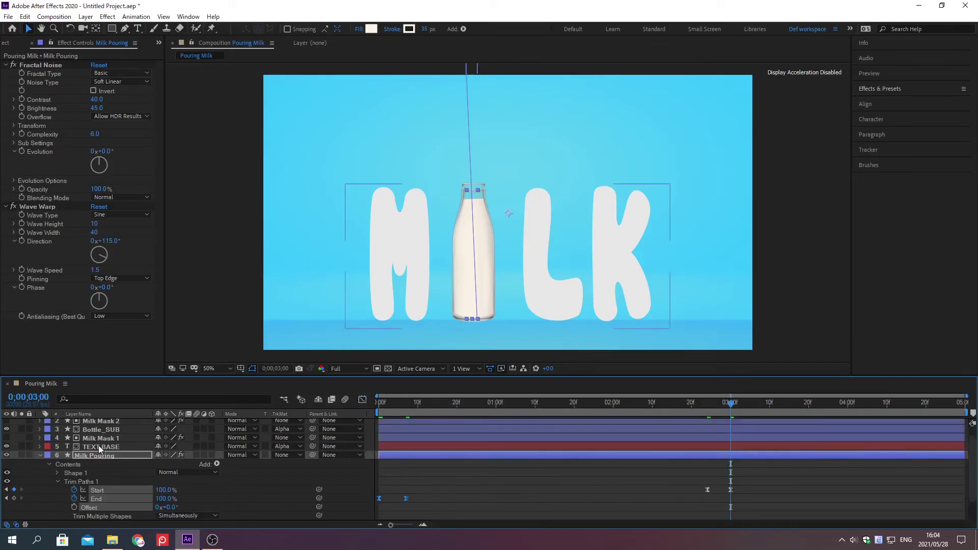
left_click(40, 455)
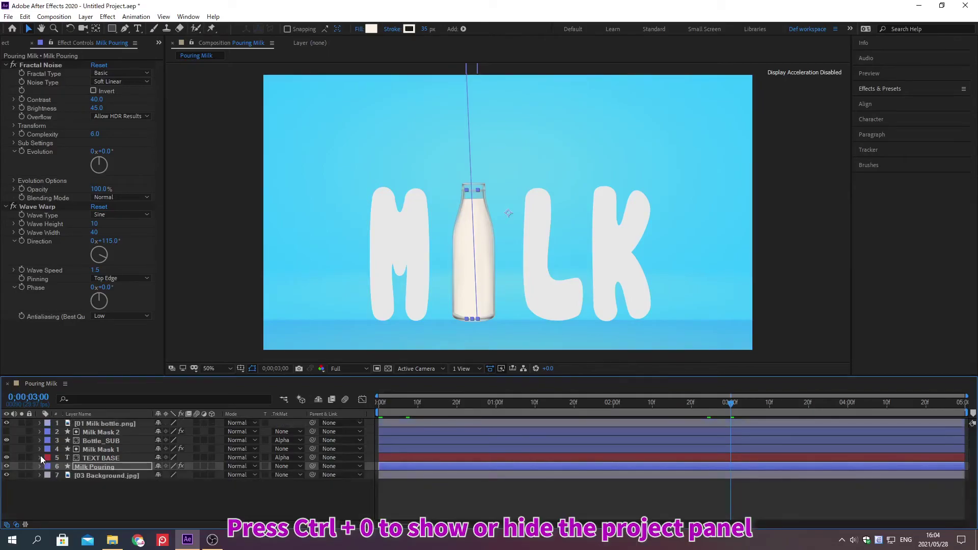
key("Home")
key("ctrl+0")
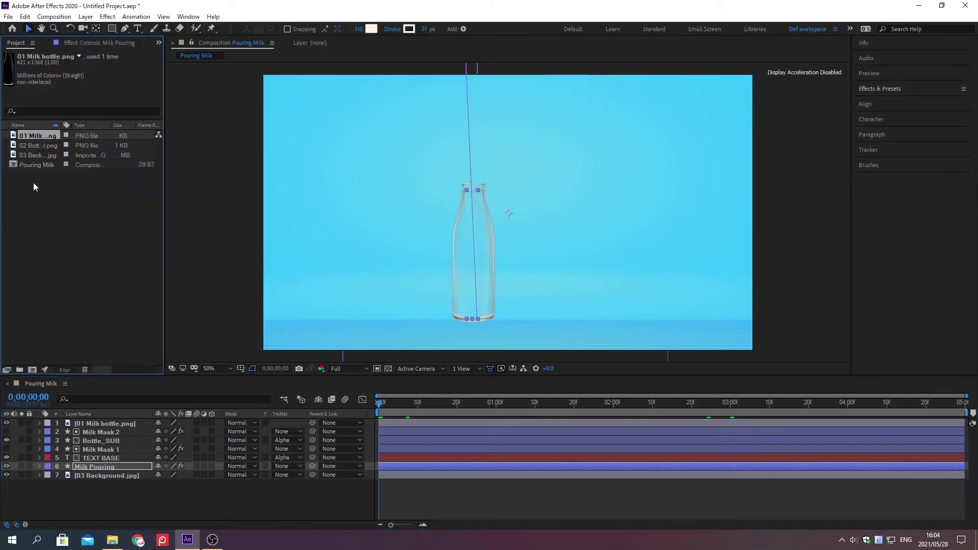
left_click(34, 146)
left_click_drag(32, 142, 134, 509)
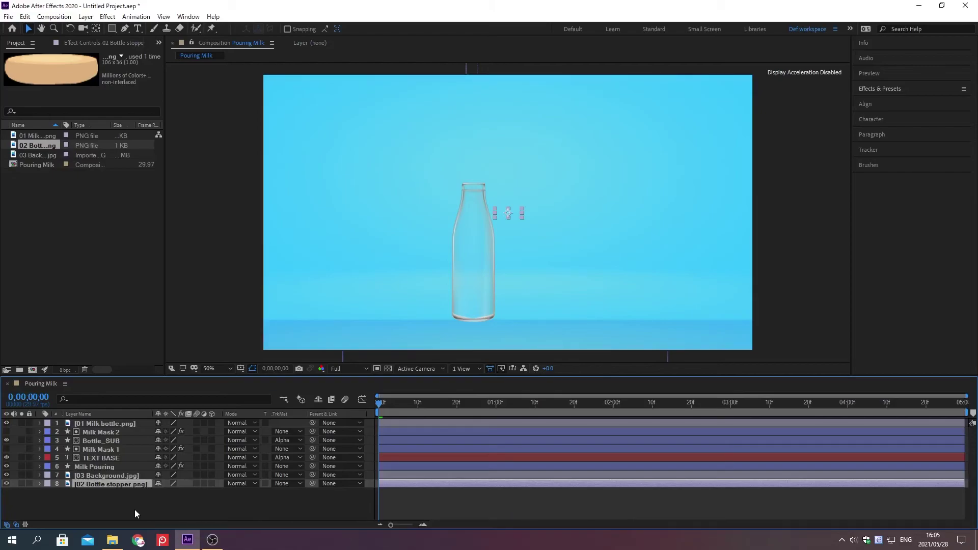
Step: Move the stopper layer to the top, reveal Position and Rotation, and go to 0;00;03;00
key("ctrl+shift+bracketright")
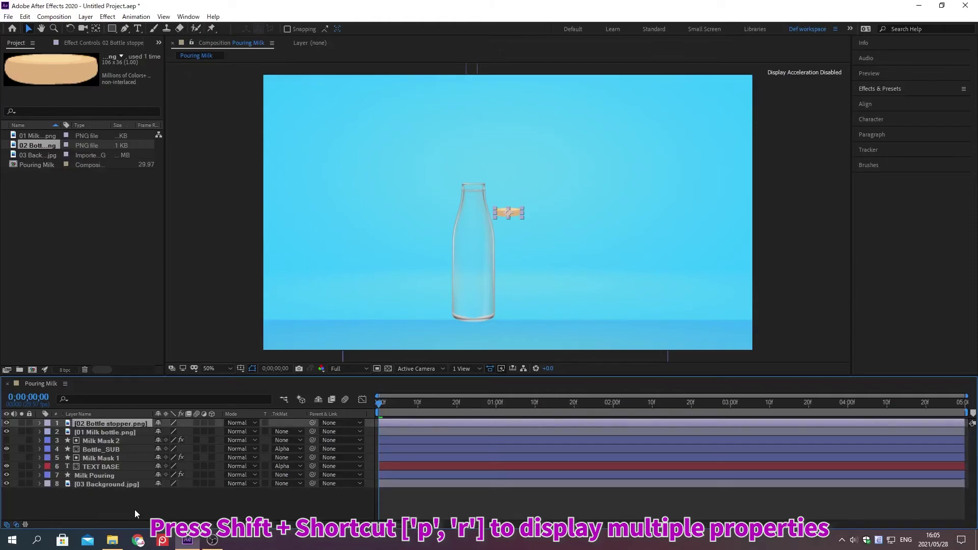
key("p")
key("shift+r")
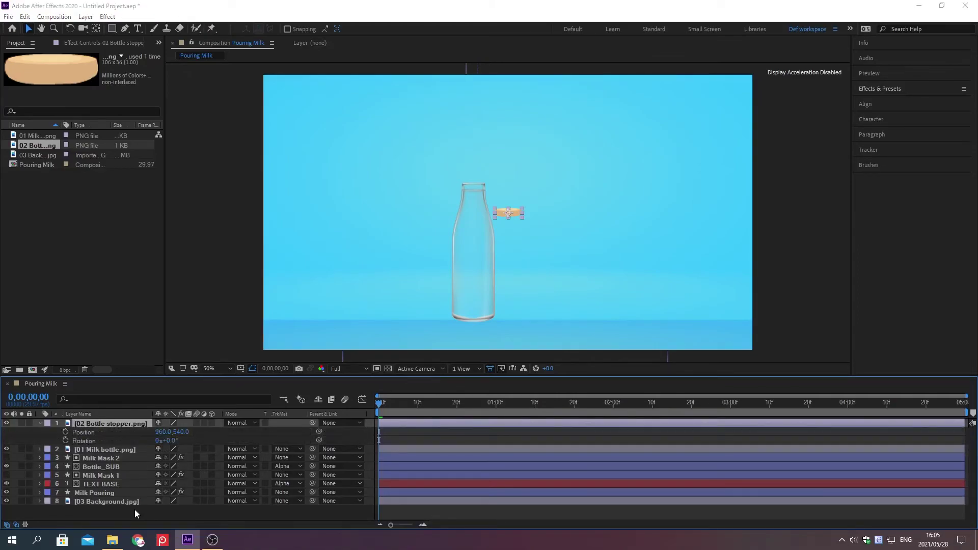
key("alt+shift+j")
type("0;00;03;00")
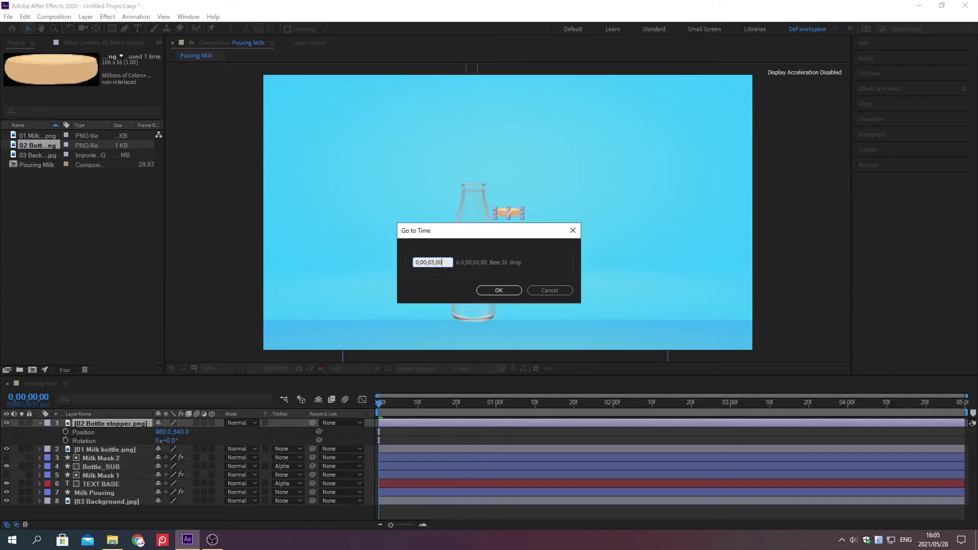
key("Return")
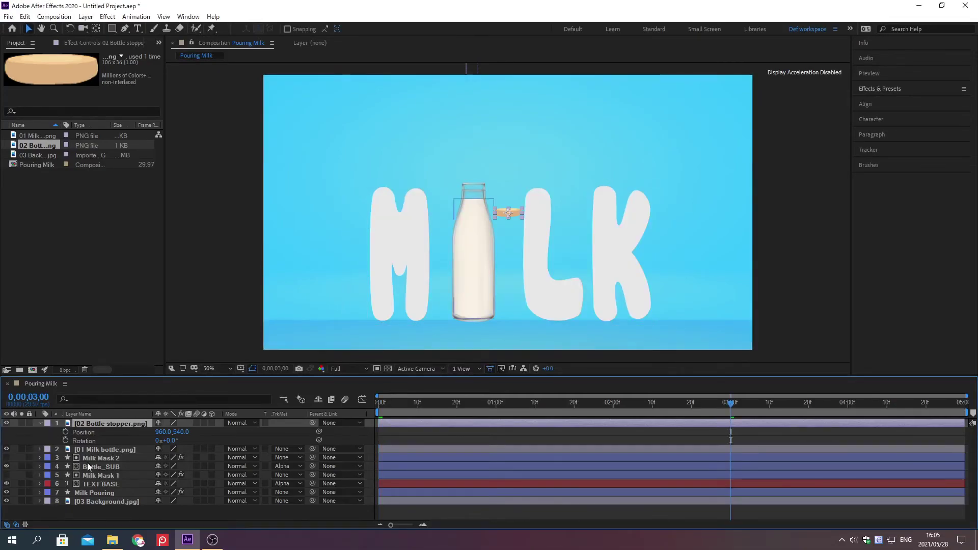
Step: Keyframe the stopper at Position 1410, -30 and Rotation 2x+90° at 3 seconds
left_click(66, 441)
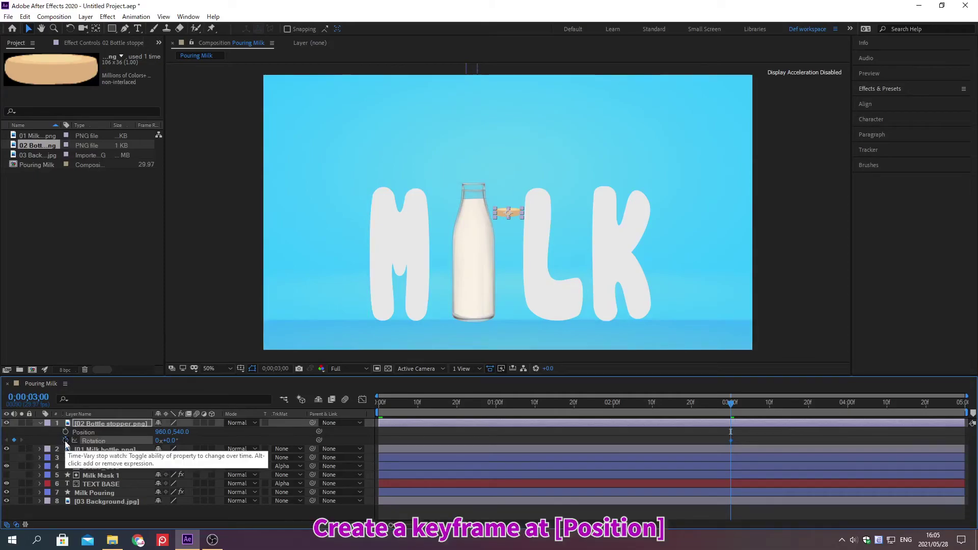
left_click(65, 432)
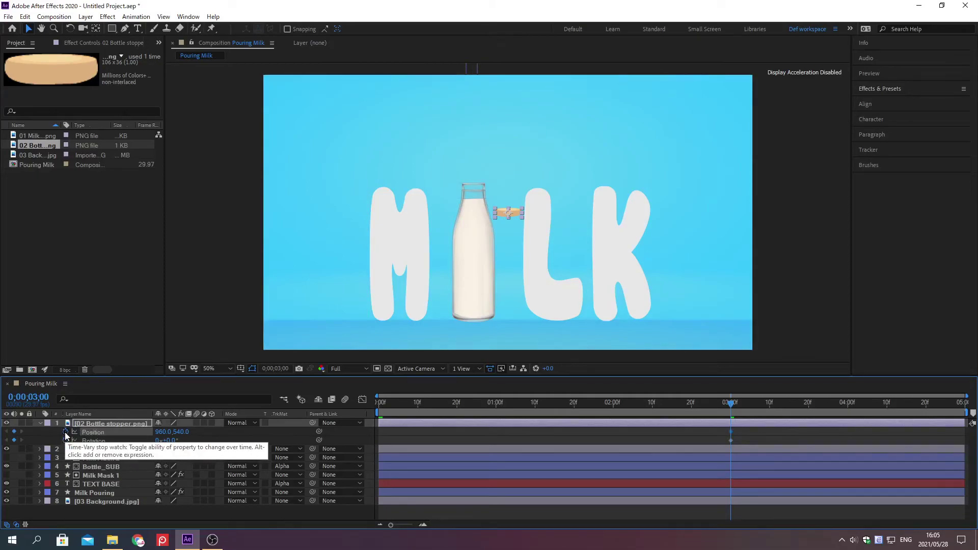
left_click(159, 431)
type("1410")
key("Tab")
type("-30")
key("Return")
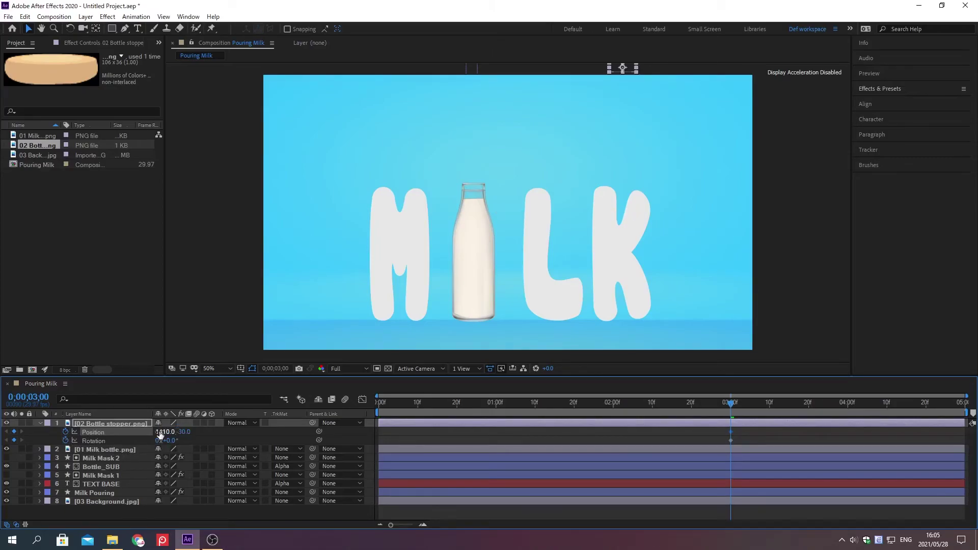
left_click(157, 440)
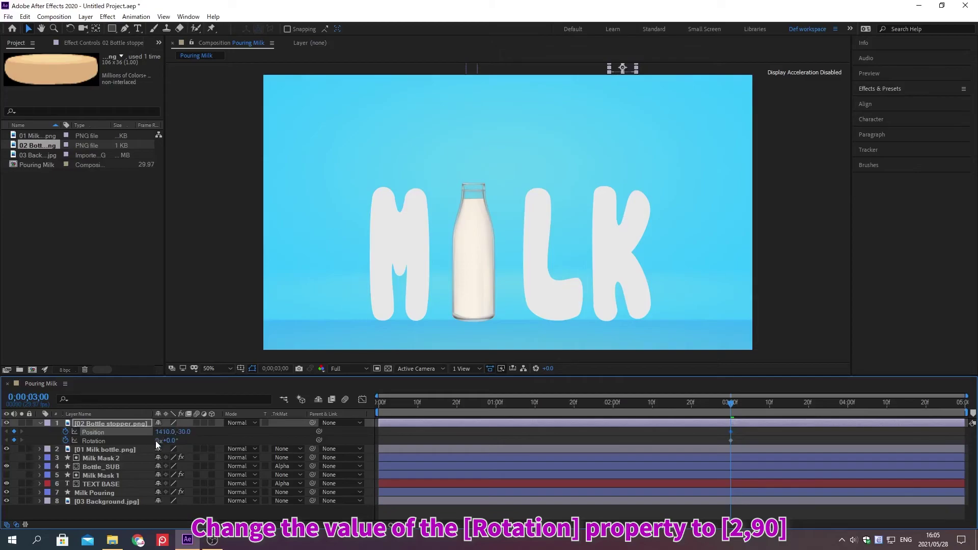
type("2")
key("Tab")
type("90")
key("Return")
Step: At 0;00;04;00, keyframe the stopper at Position 826, 415 with 0° rotation
key("alt+shift+j")
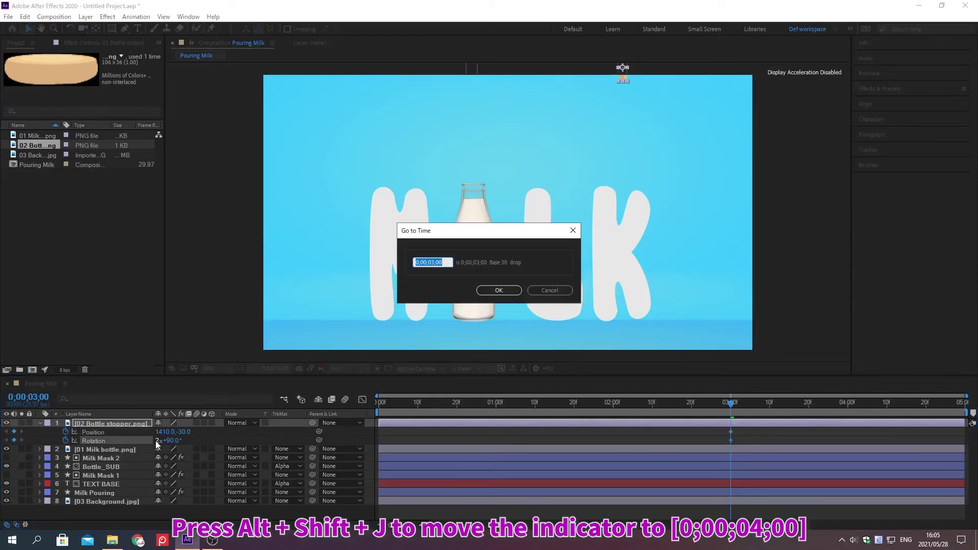
type("0;00;04;00")
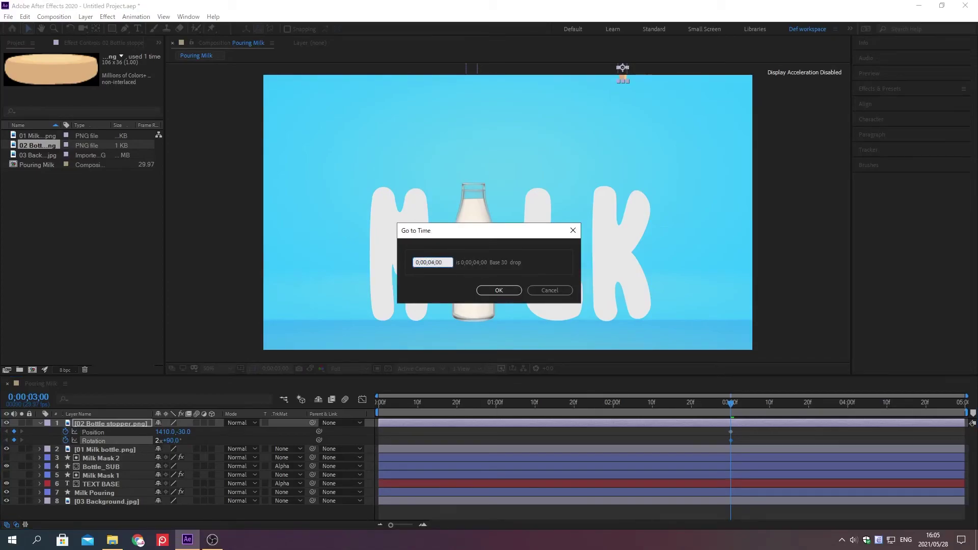
key("Return")
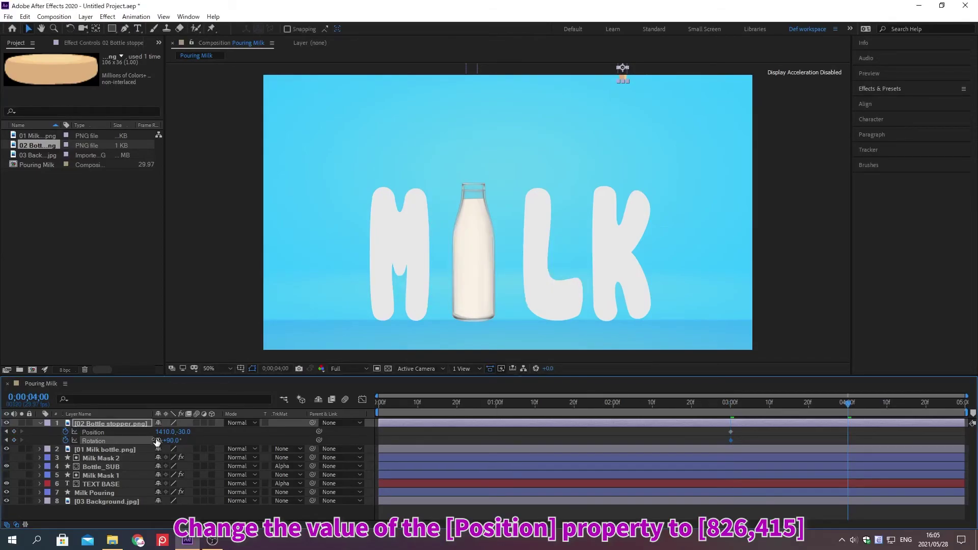
left_click(160, 432)
type("826")
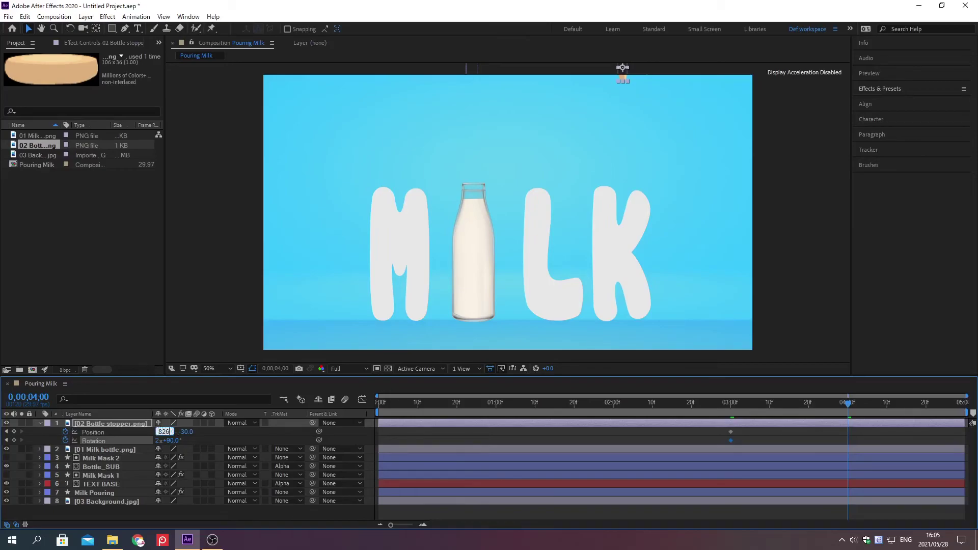
key("Tab")
type("415")
key("Return")
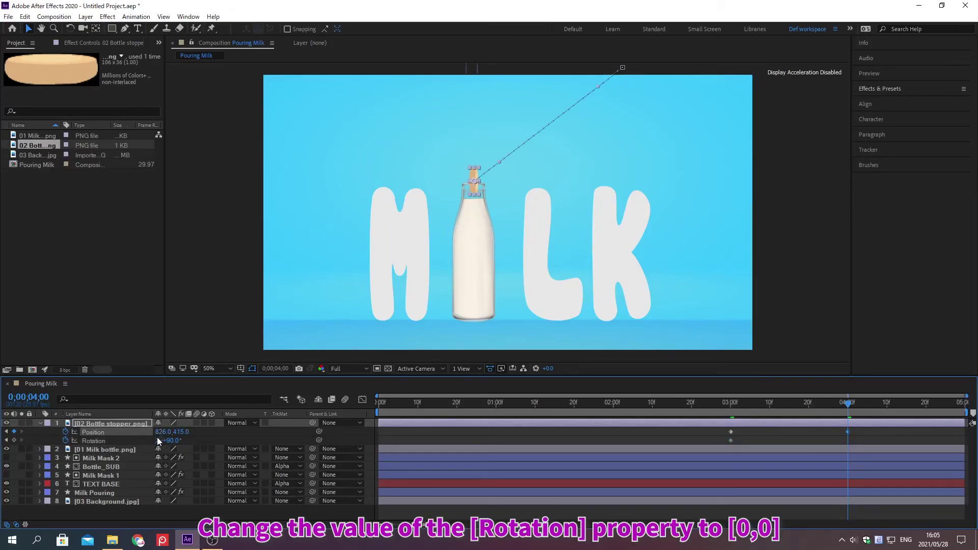
left_click(157, 441)
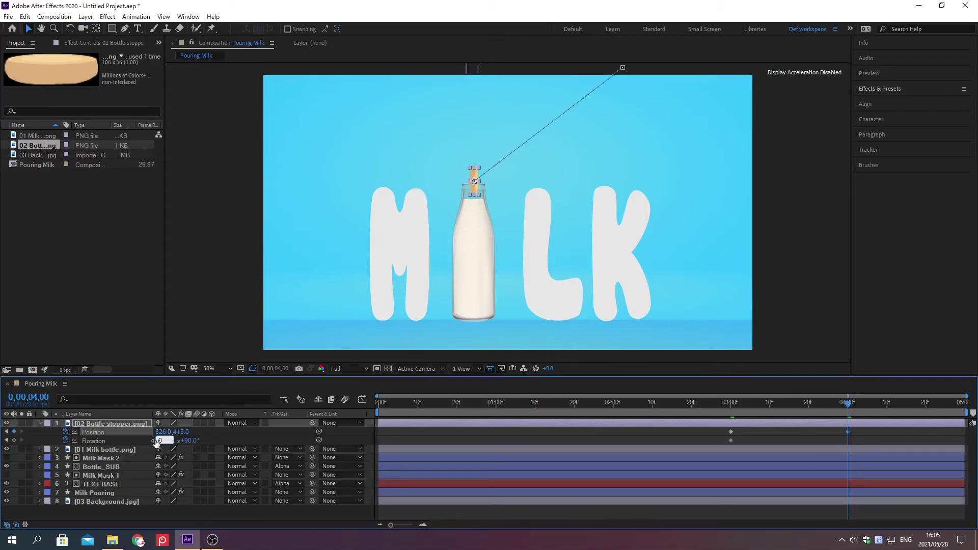
type("0")
key("Return")
key("alt+shift+j")
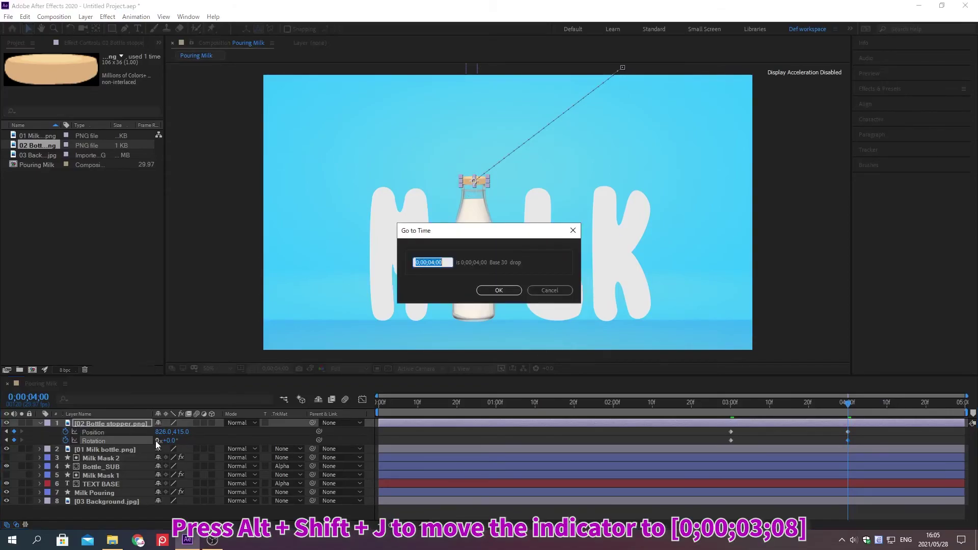
Step: At 0;00;03;08, set the stopper's position to 1333, 387 and rotation to 252 degrees
type("0;00;03;08")
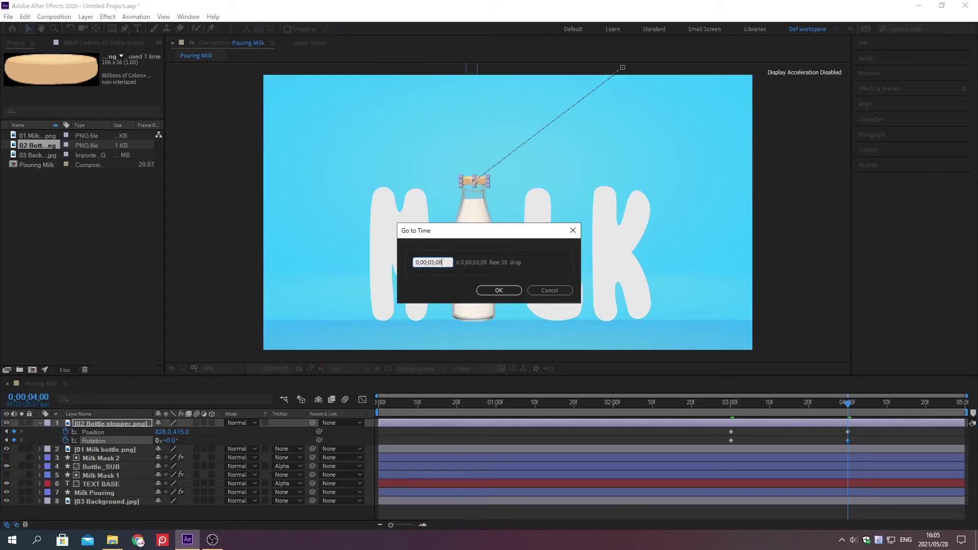
key("Return")
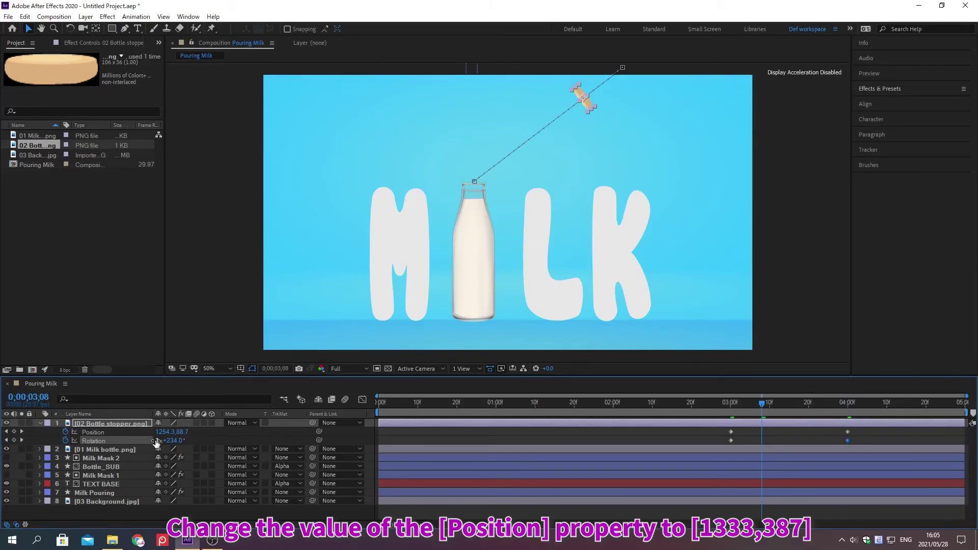
left_click(159, 432)
type("1333")
key("Tab")
type("387")
key("Return")
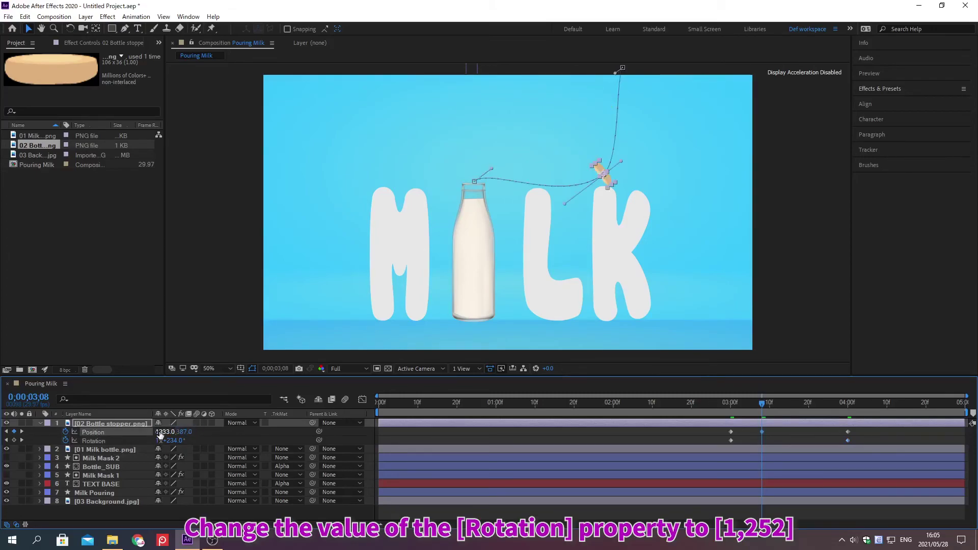
left_click(156, 441)
key("Tab")
type("25")
key("Return")
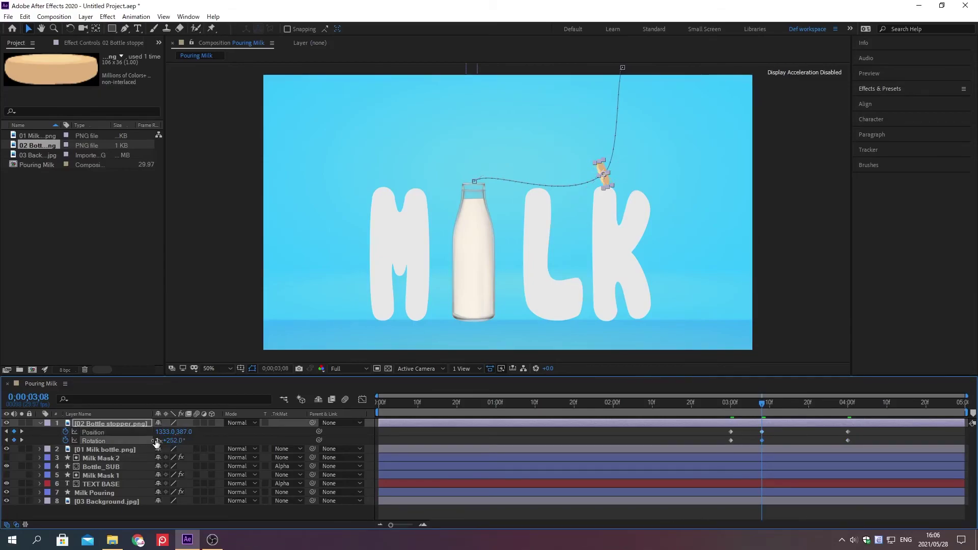
Step: At 0;00;03;10, set the stopper's position to 1222, 280
key("alt+shift+j")
type("0;00;03;10")
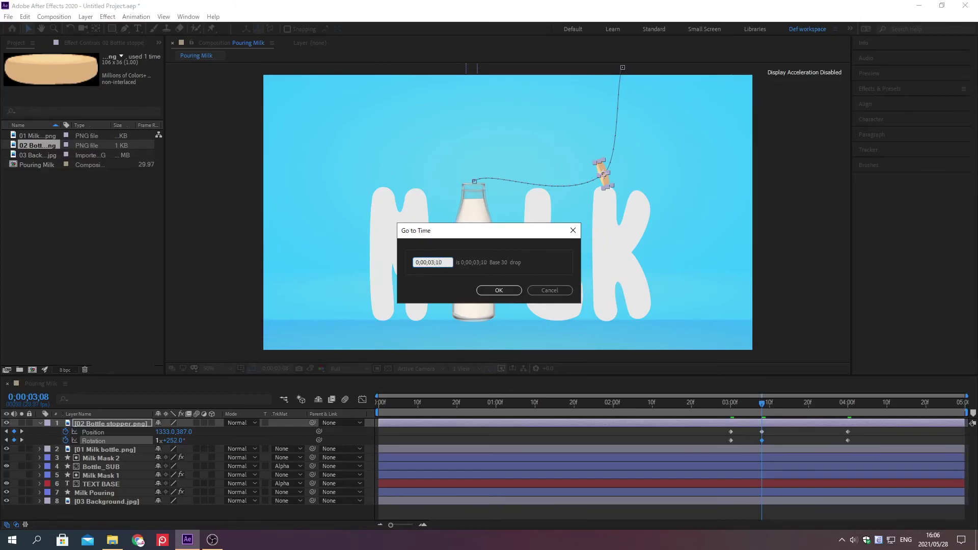
key("Return")
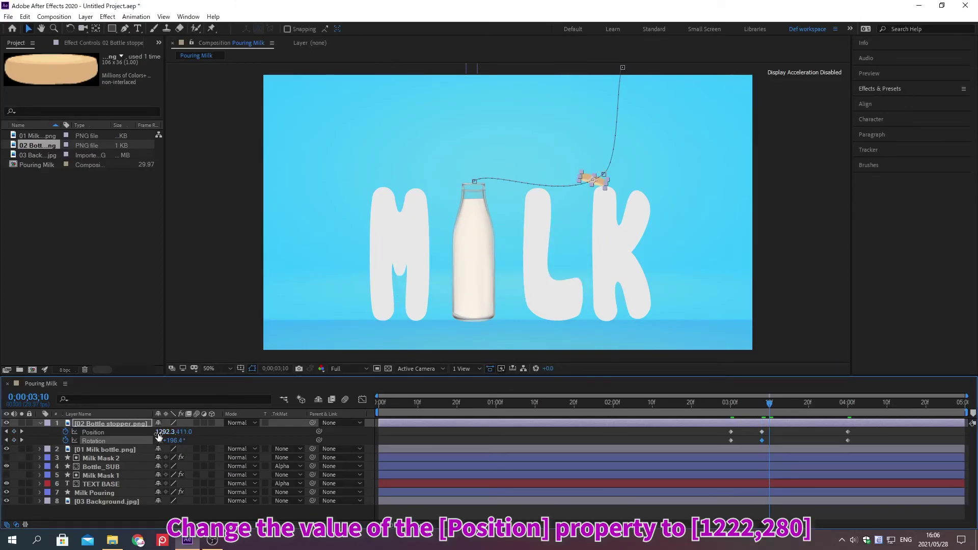
left_click(158, 432)
type("1222")
key("Tab")
type("280")
key("Return")
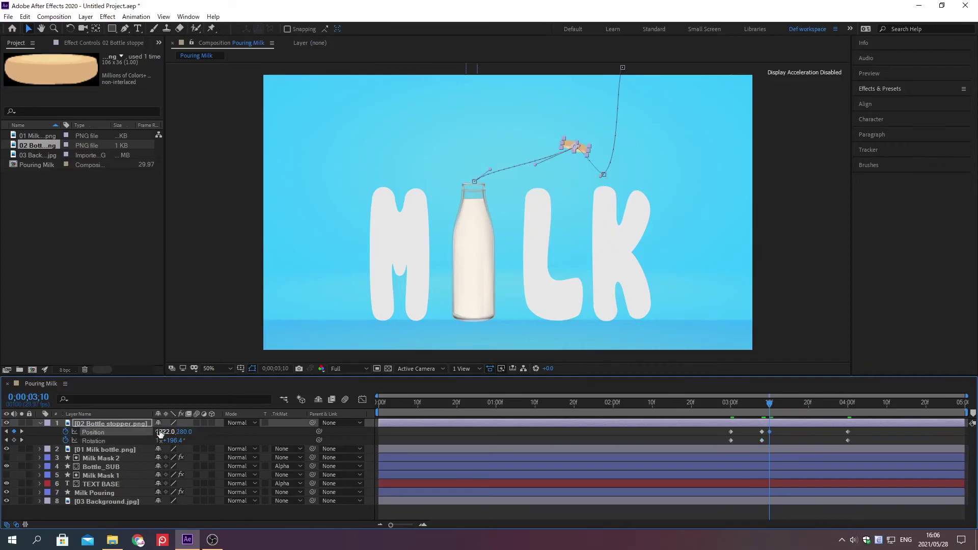
Step: At 0;00;03;18, set the stopper's position to 1075, 416 and rotation to 320 degrees
key("alt+shift+j")
type("0;00;03;18")
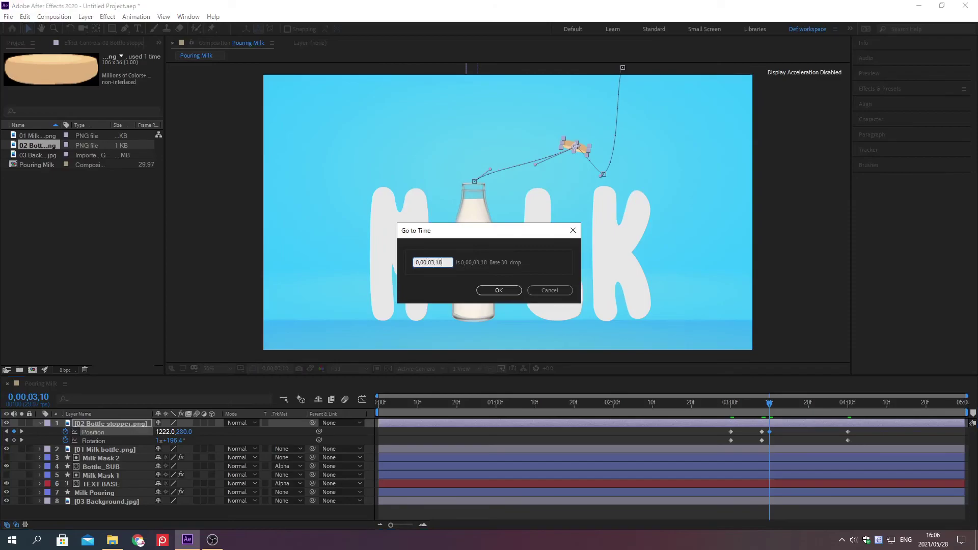
key("Return")
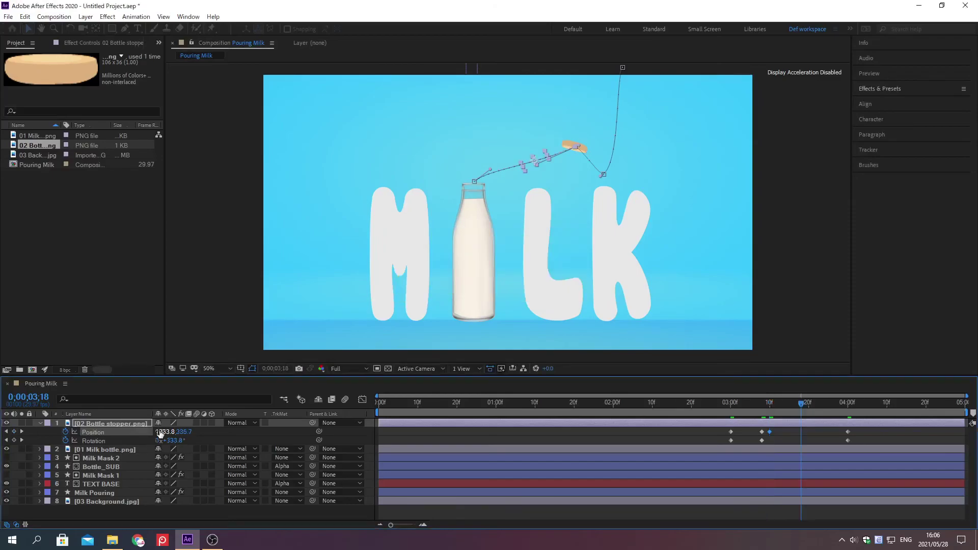
left_click(159, 432)
type("1075")
key("Tab")
type("416")
key("Return")
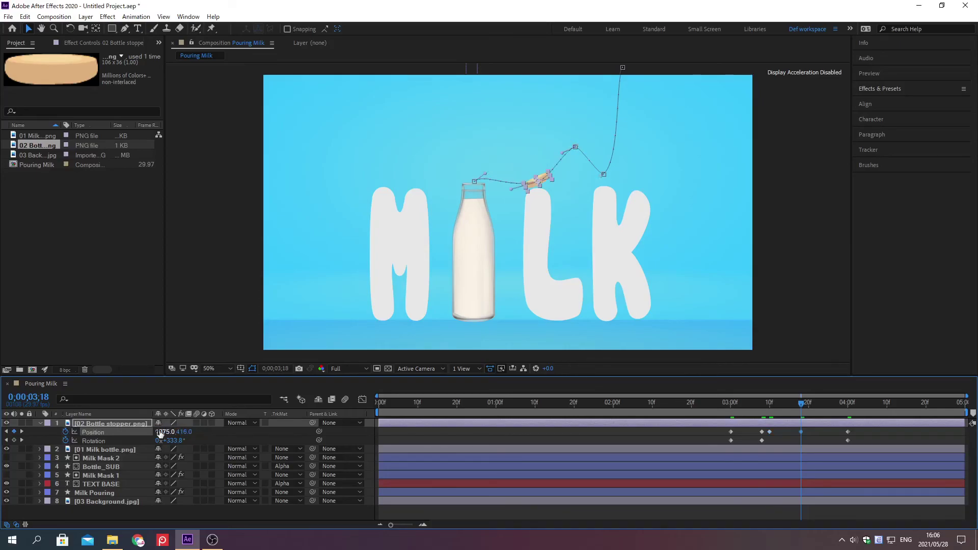
left_click(156, 441)
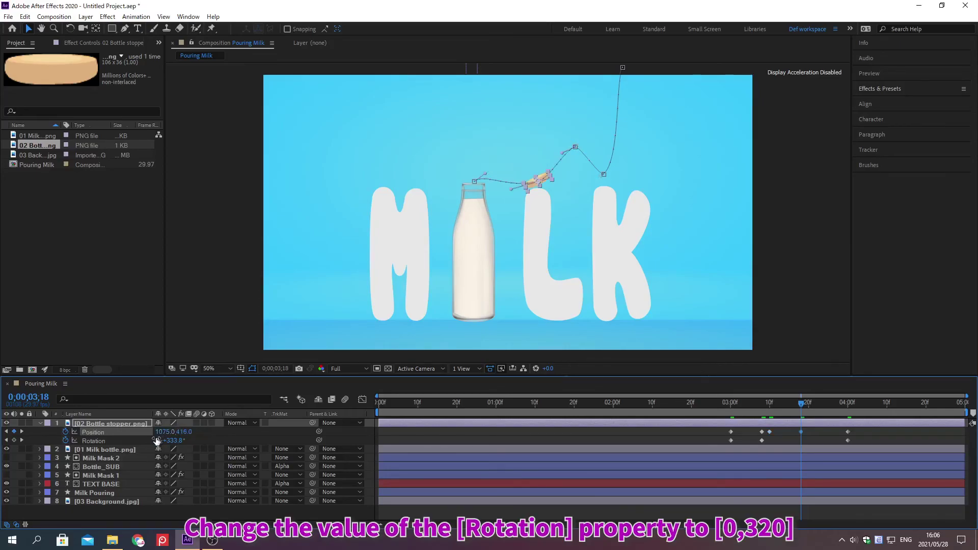
key("Tab")
type("3")
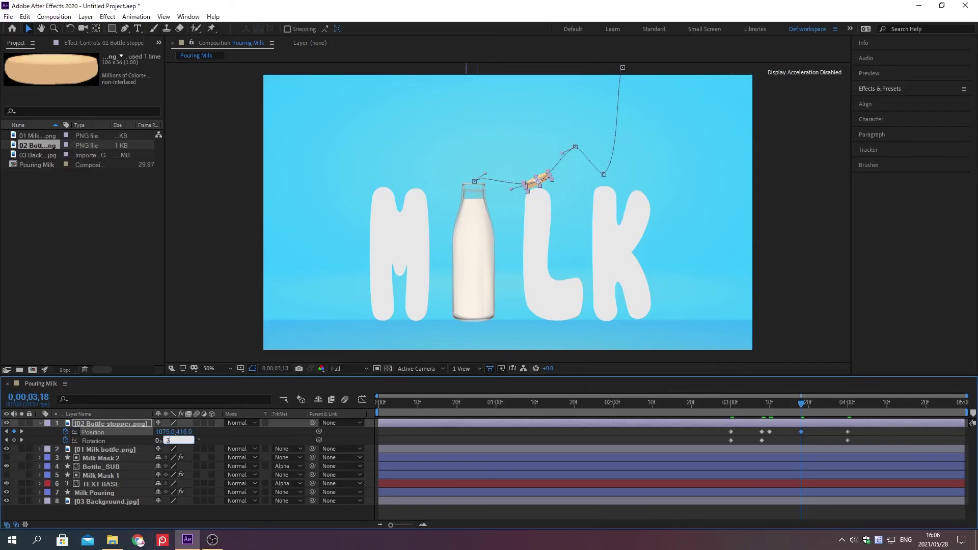
type("20")
key("Return")
Step: At 0;00;03;20, set the stopper's position to 980, 305, then select all Rotation keyframes
key("alt+shift+j")
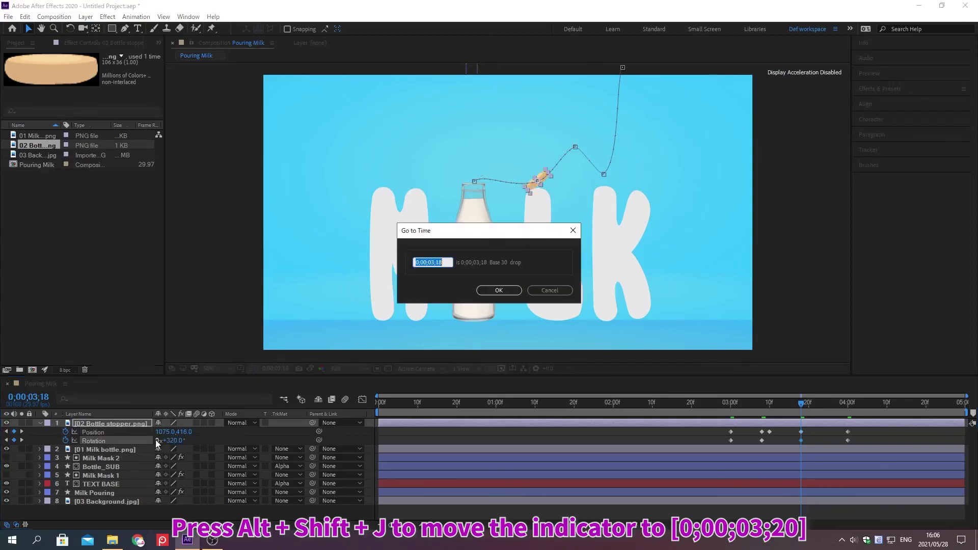
type("0;00;03;2")
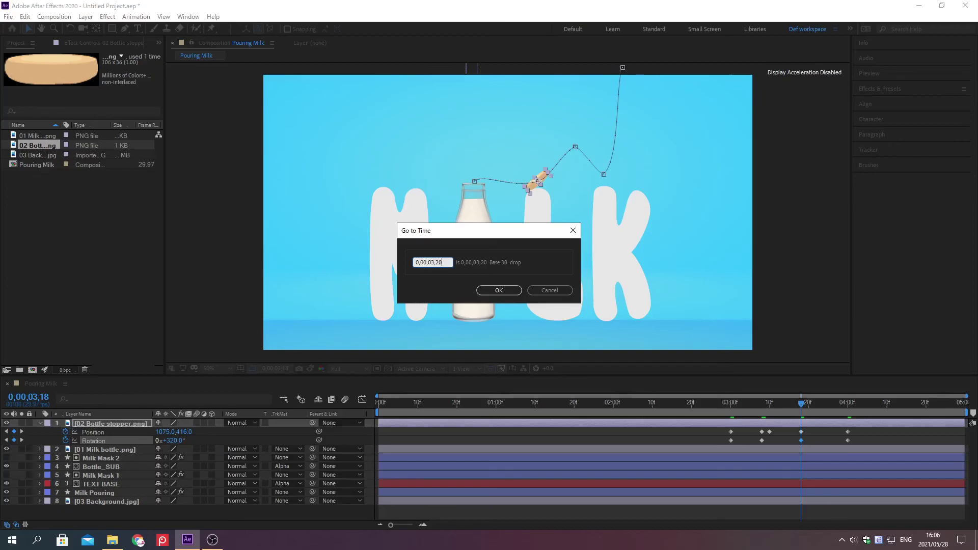
type("0")
key("Return")
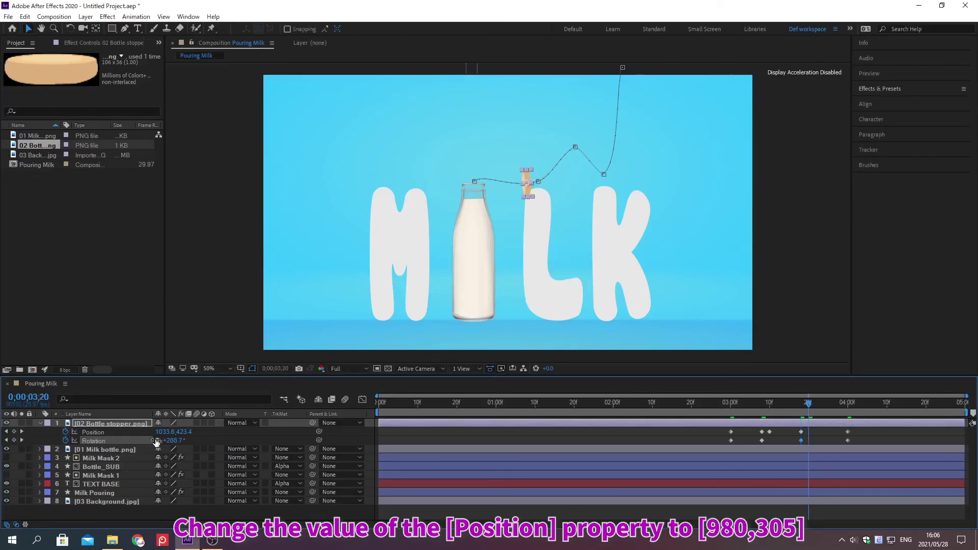
left_click(159, 431)
type("980")
key("Tab")
type("305")
key("Return")
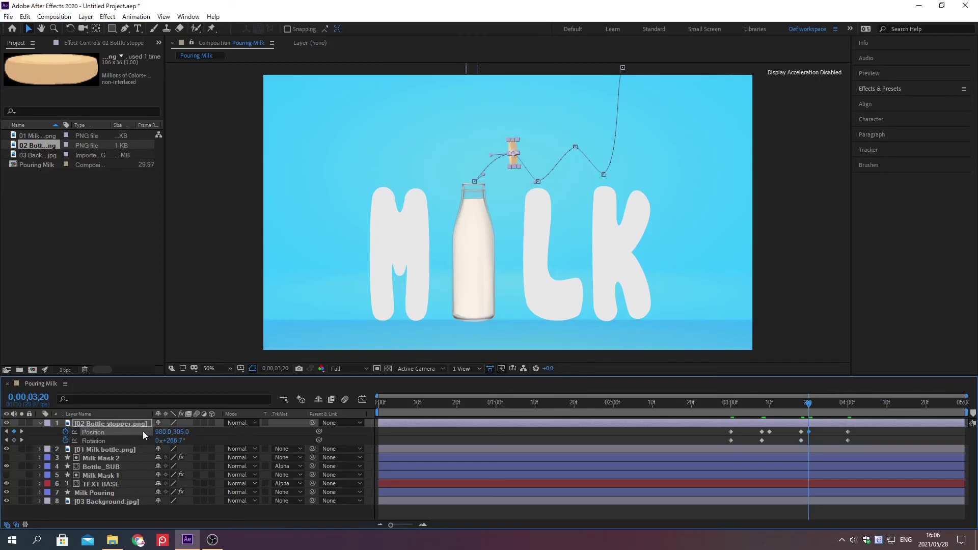
left_click(126, 430)
left_click(126, 440)
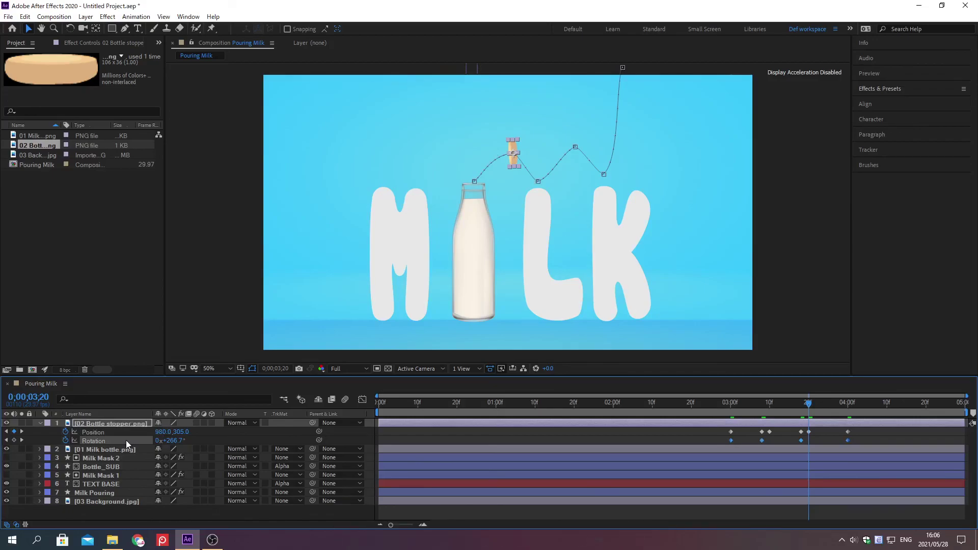
Step: Apply Easy Ease to the stopper's Rotation keyframes and preview Pouring Milk from the start
key("F9")
left_click(46, 431)
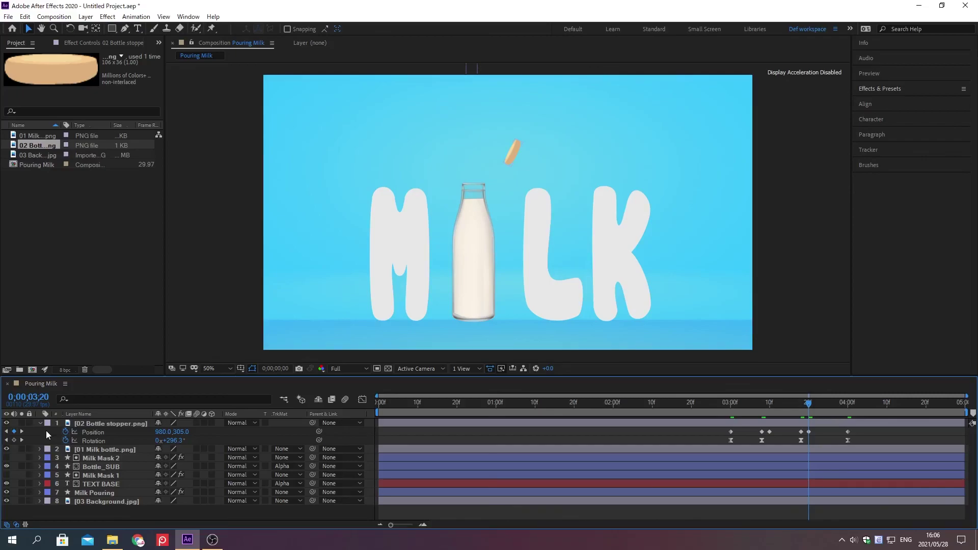
key("Home")
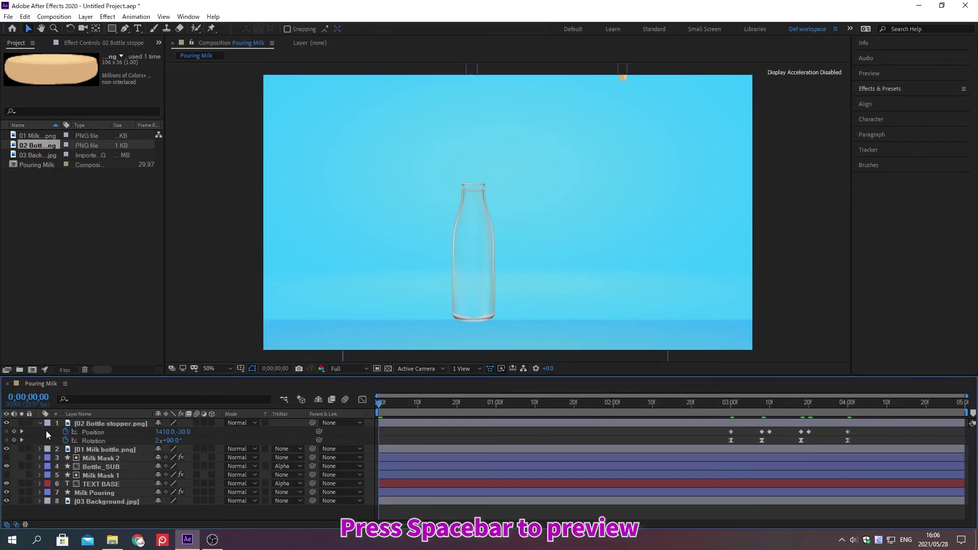
key("space")
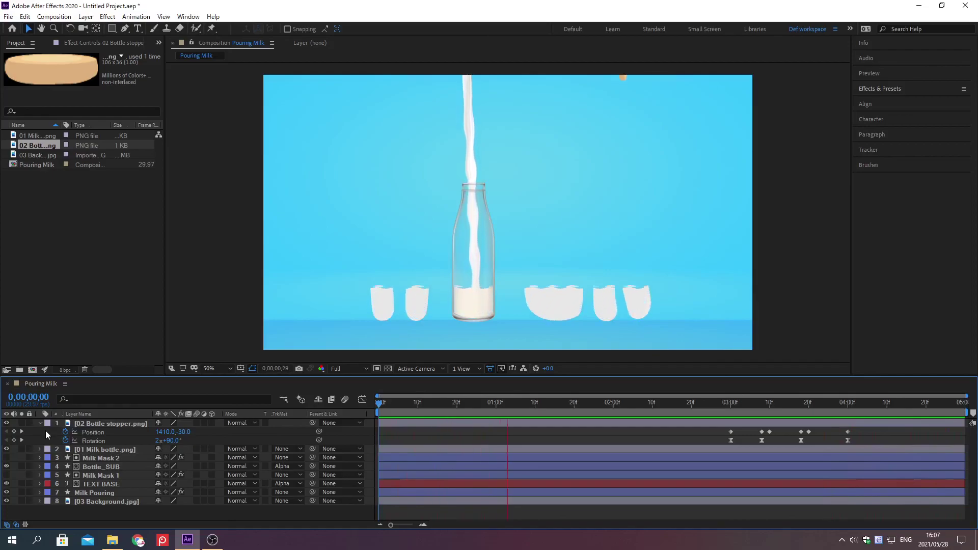